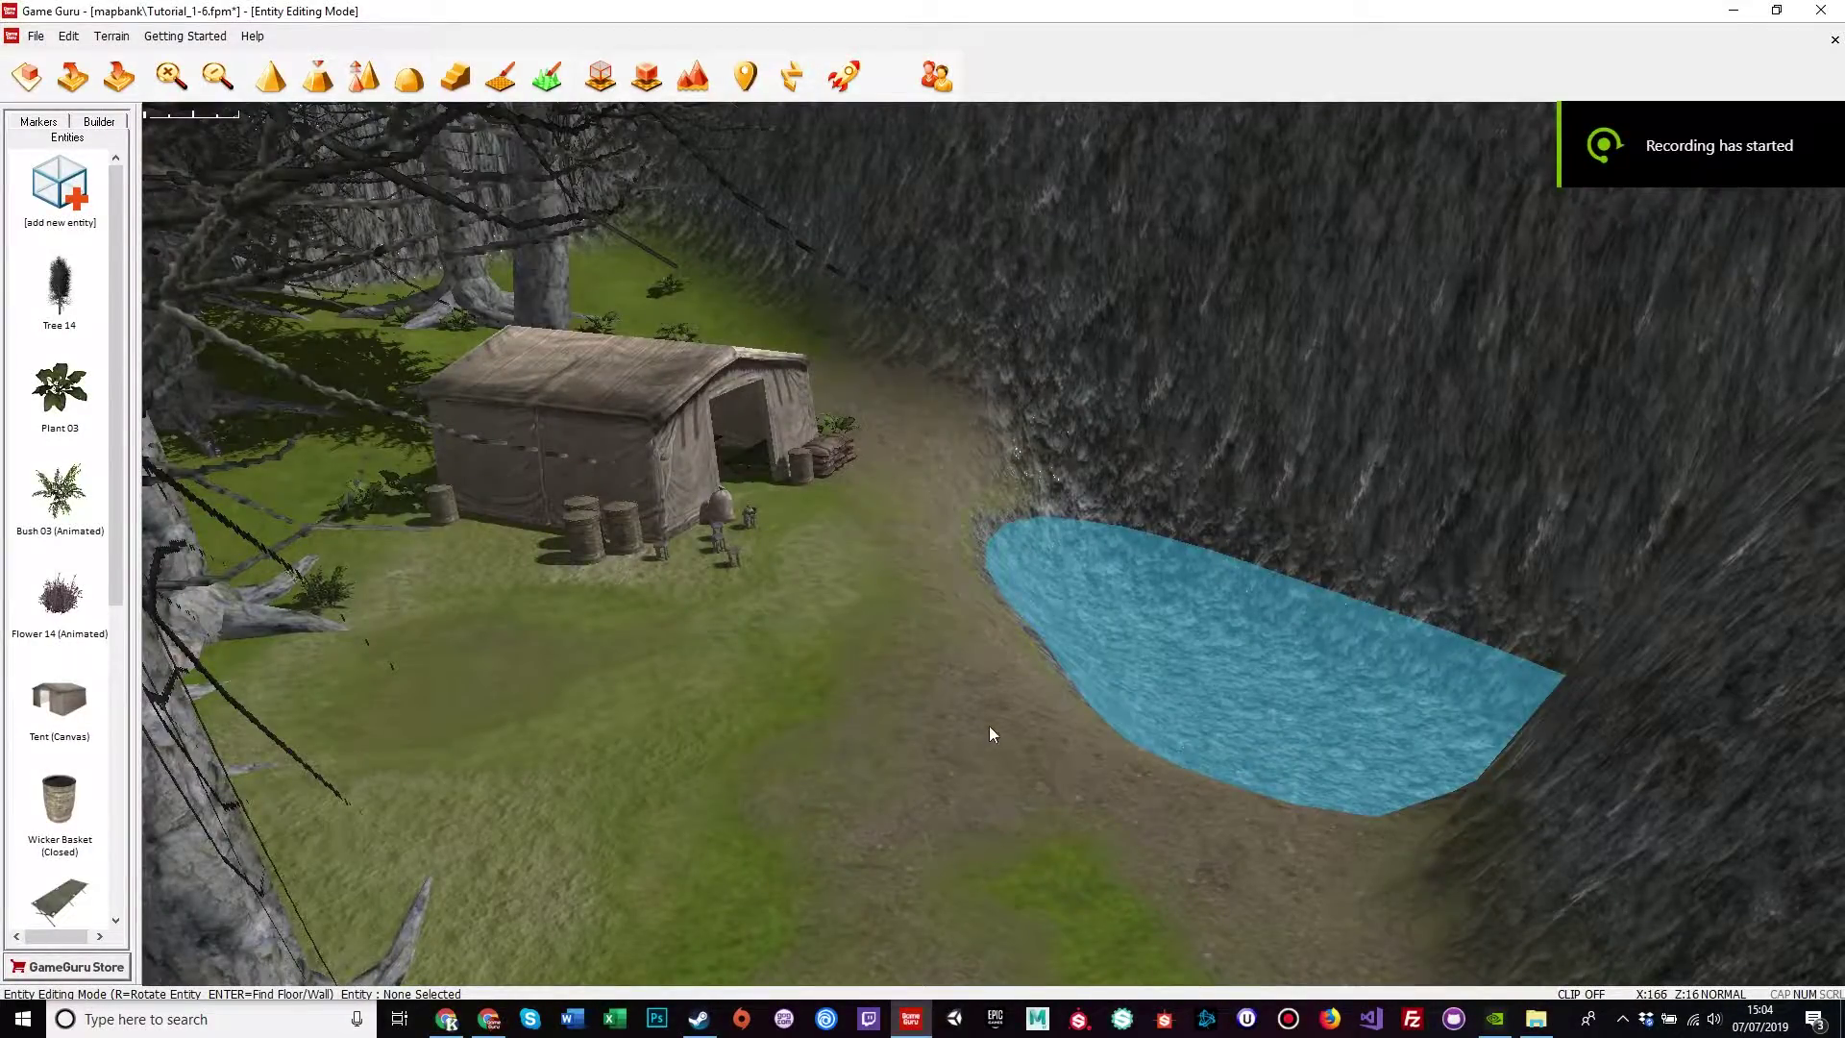
Examine the pond, the tent area and the cliff wall behind the water in free flight view
{"action": "key", "text": "w"}
{"action": "right_click_drag", "start_coordinate": [978, 656], "coordinate": [1011, 621]}
{"action": "key", "text": "w"}
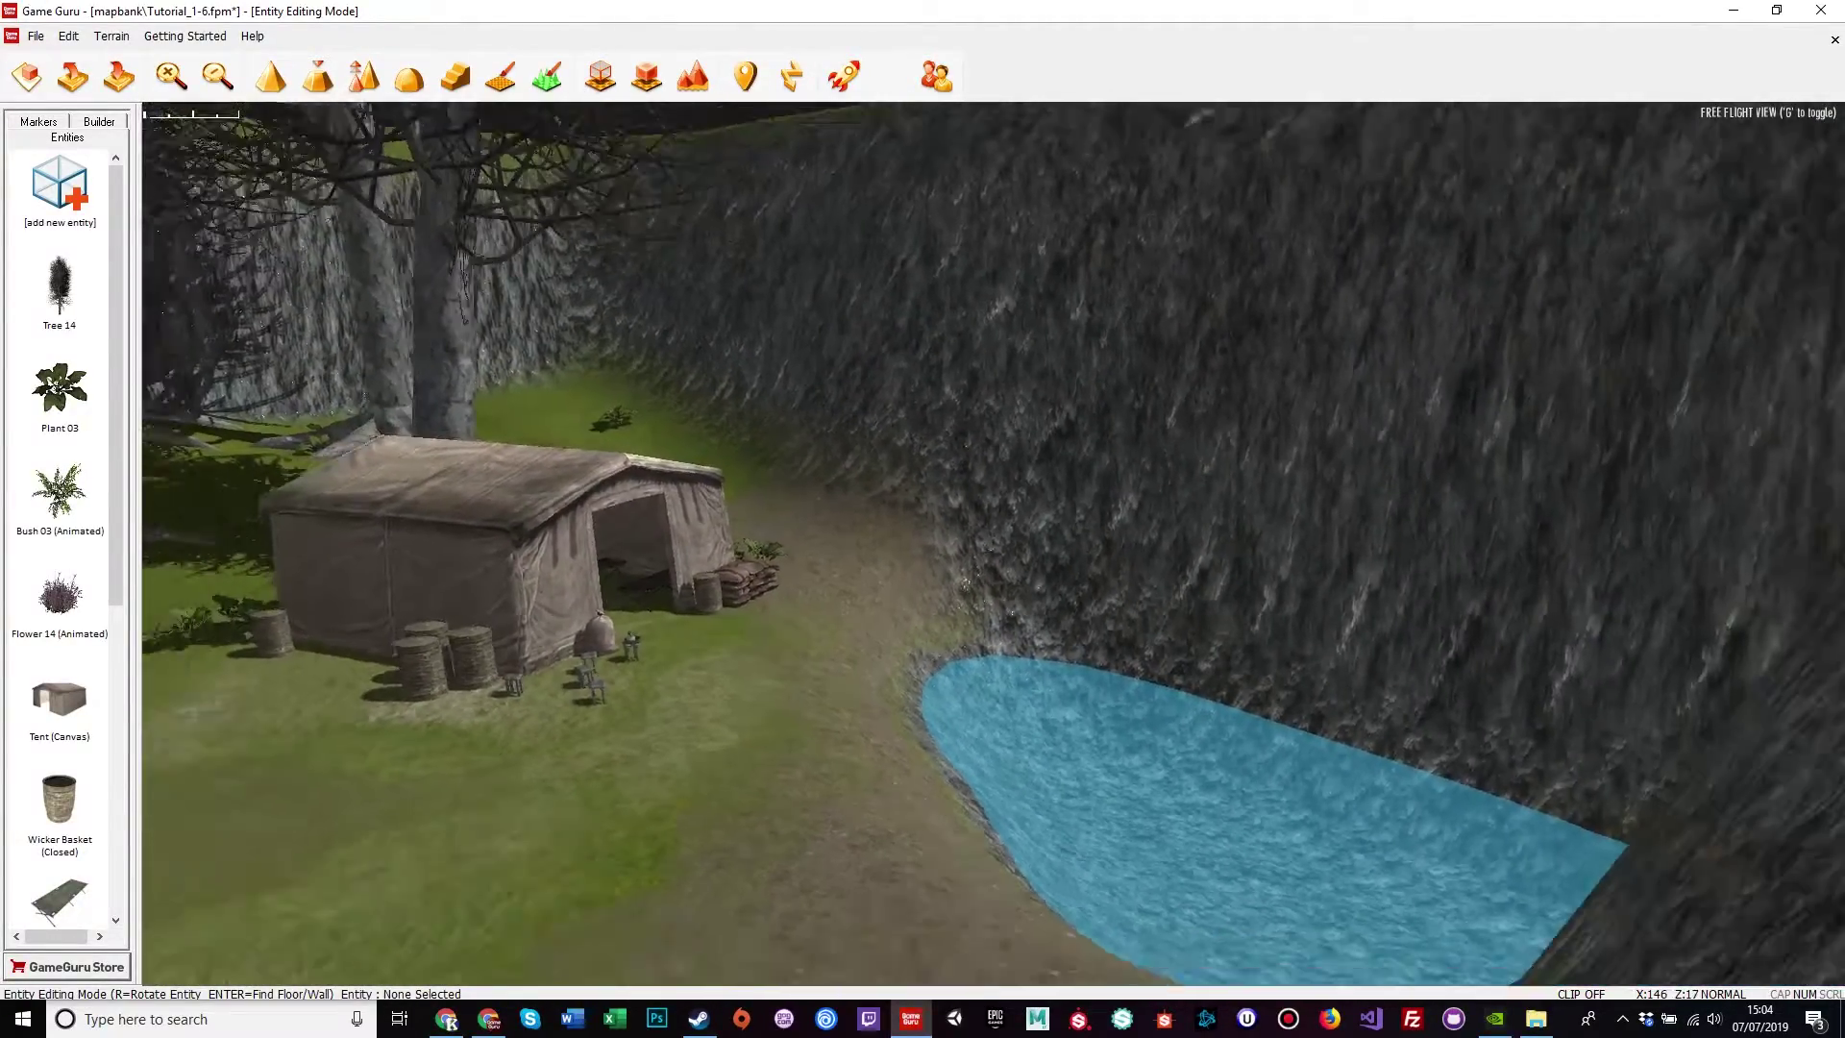
{"action": "key", "text": "Left"}
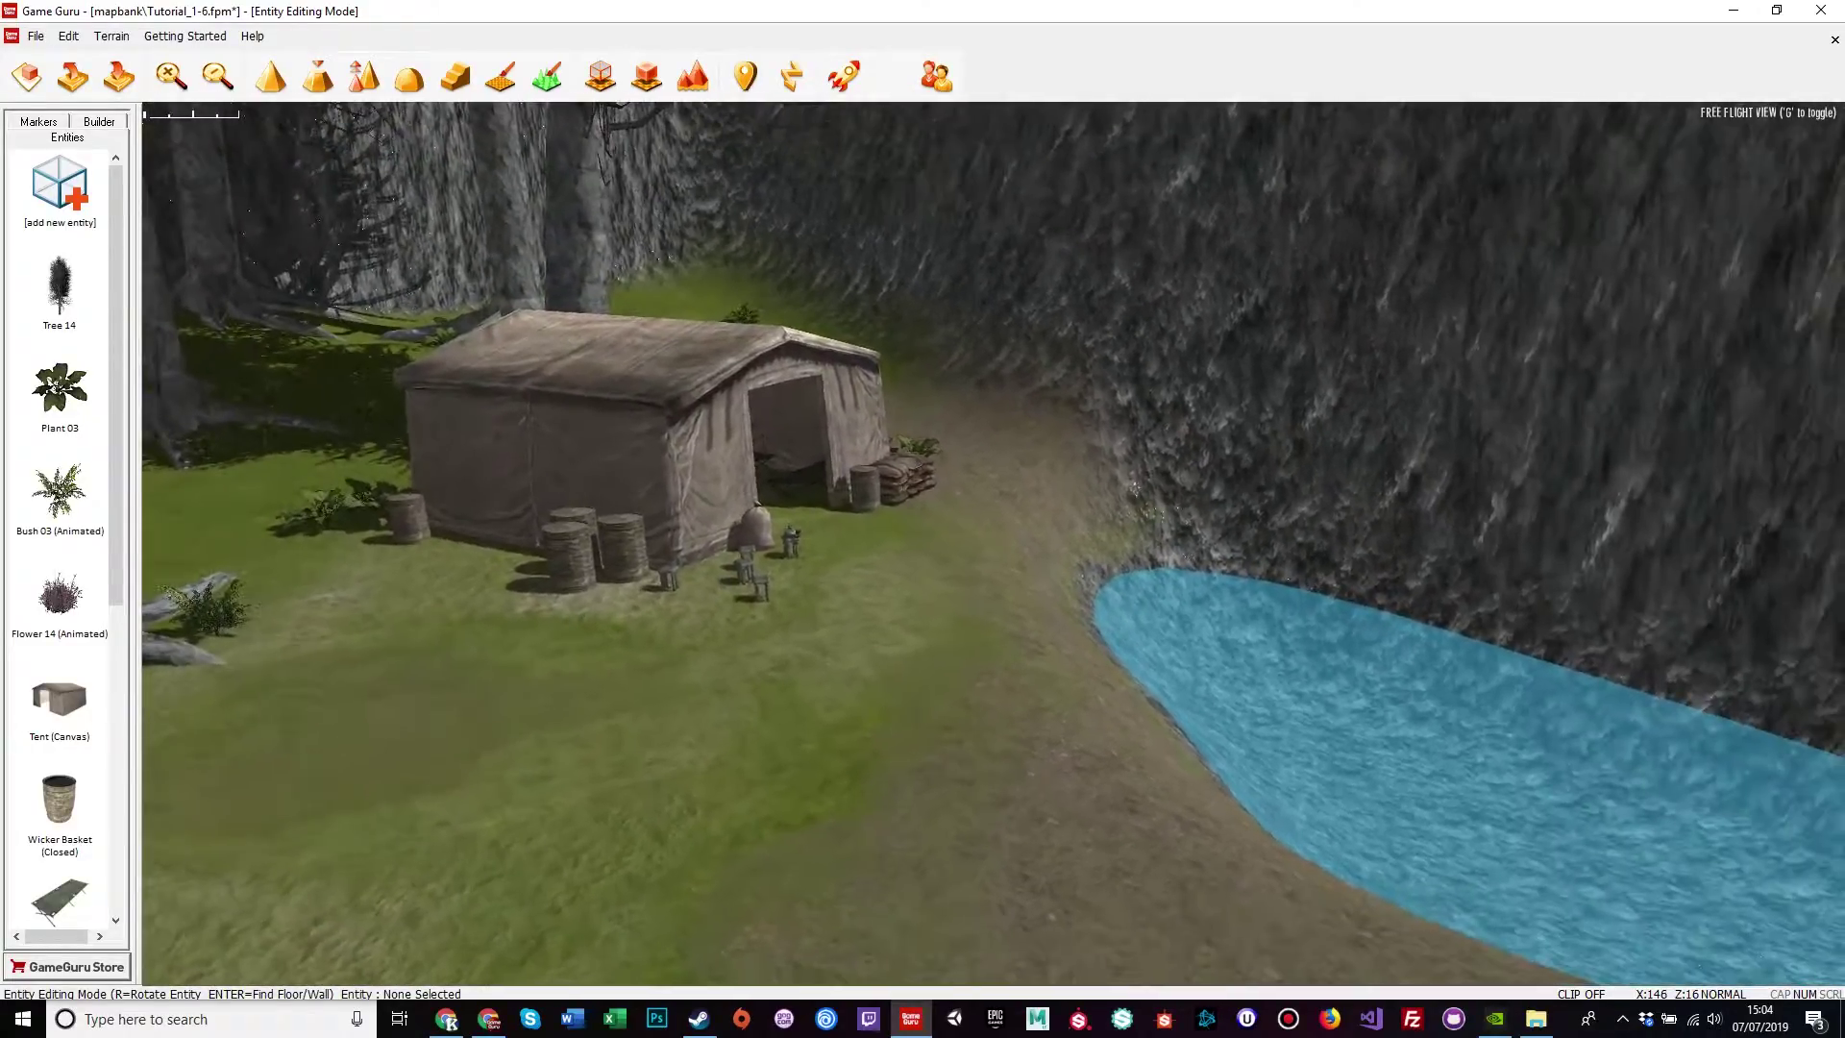
{"action": "key", "text": "w"}
{"action": "mouse_move", "coordinate": [1010, 621]}
{"action": "right_mouse_down"}
{"action": "mouse_move", "coordinate": [1068, 620]}
{"action": "mouse_move", "coordinate": [1075, 608]}
{"action": "mouse_move", "coordinate": [1030, 615]}
{"action": "mouse_move", "coordinate": [1072, 611]}
{"action": "mouse_move", "coordinate": [1120, 549]}
{"action": "mouse_move", "coordinate": [1191, 519]}
{"action": "mouse_move", "coordinate": [1153, 595]}
{"action": "mouse_move", "coordinate": [1100, 538]}
{"action": "mouse_move", "coordinate": [1049, 571]}
{"action": "mouse_move", "coordinate": [1036, 623]}
{"action": "mouse_move", "coordinate": [1059, 609]}
{"action": "mouse_move", "coordinate": [1065, 530]}
{"action": "mouse_move", "coordinate": [999, 637]}
{"action": "right_mouse_up"}
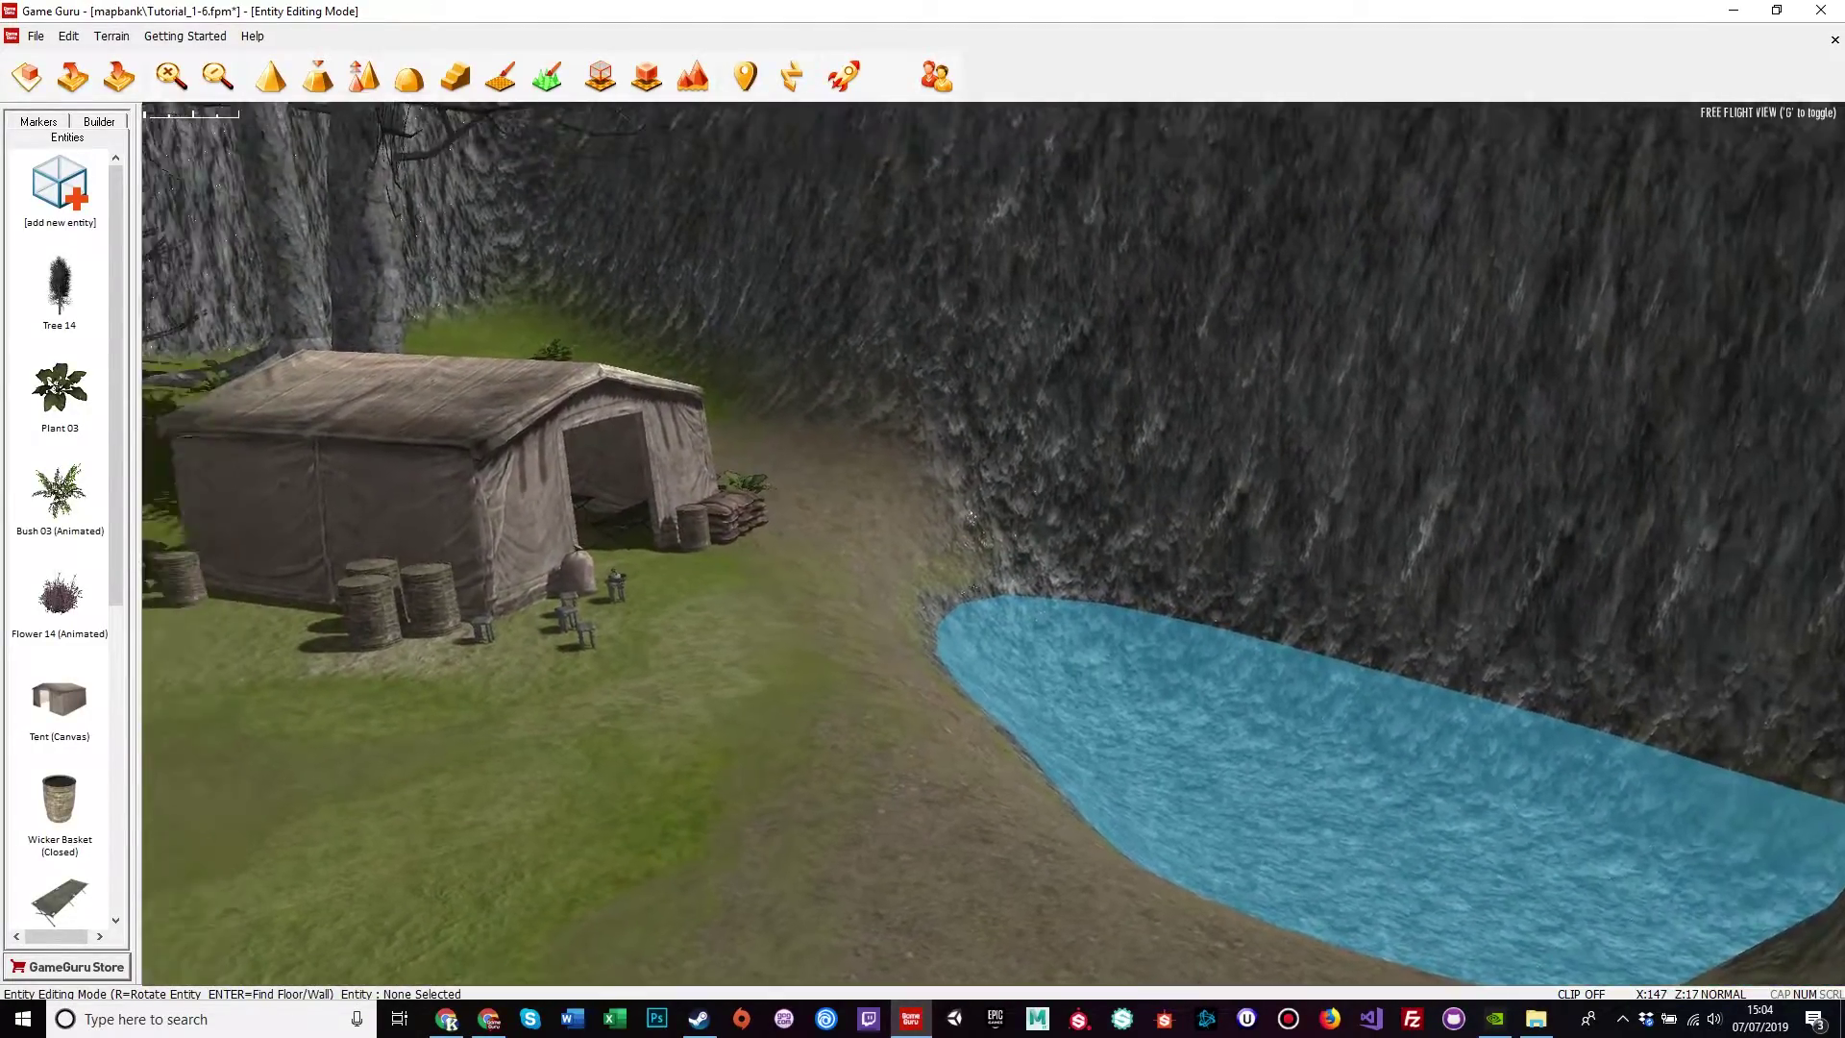
{"action": "key", "text": "Down"}
{"action": "key", "text": "w"}
{"action": "key", "text": "s"}
{"action": "key", "text": "Up"}
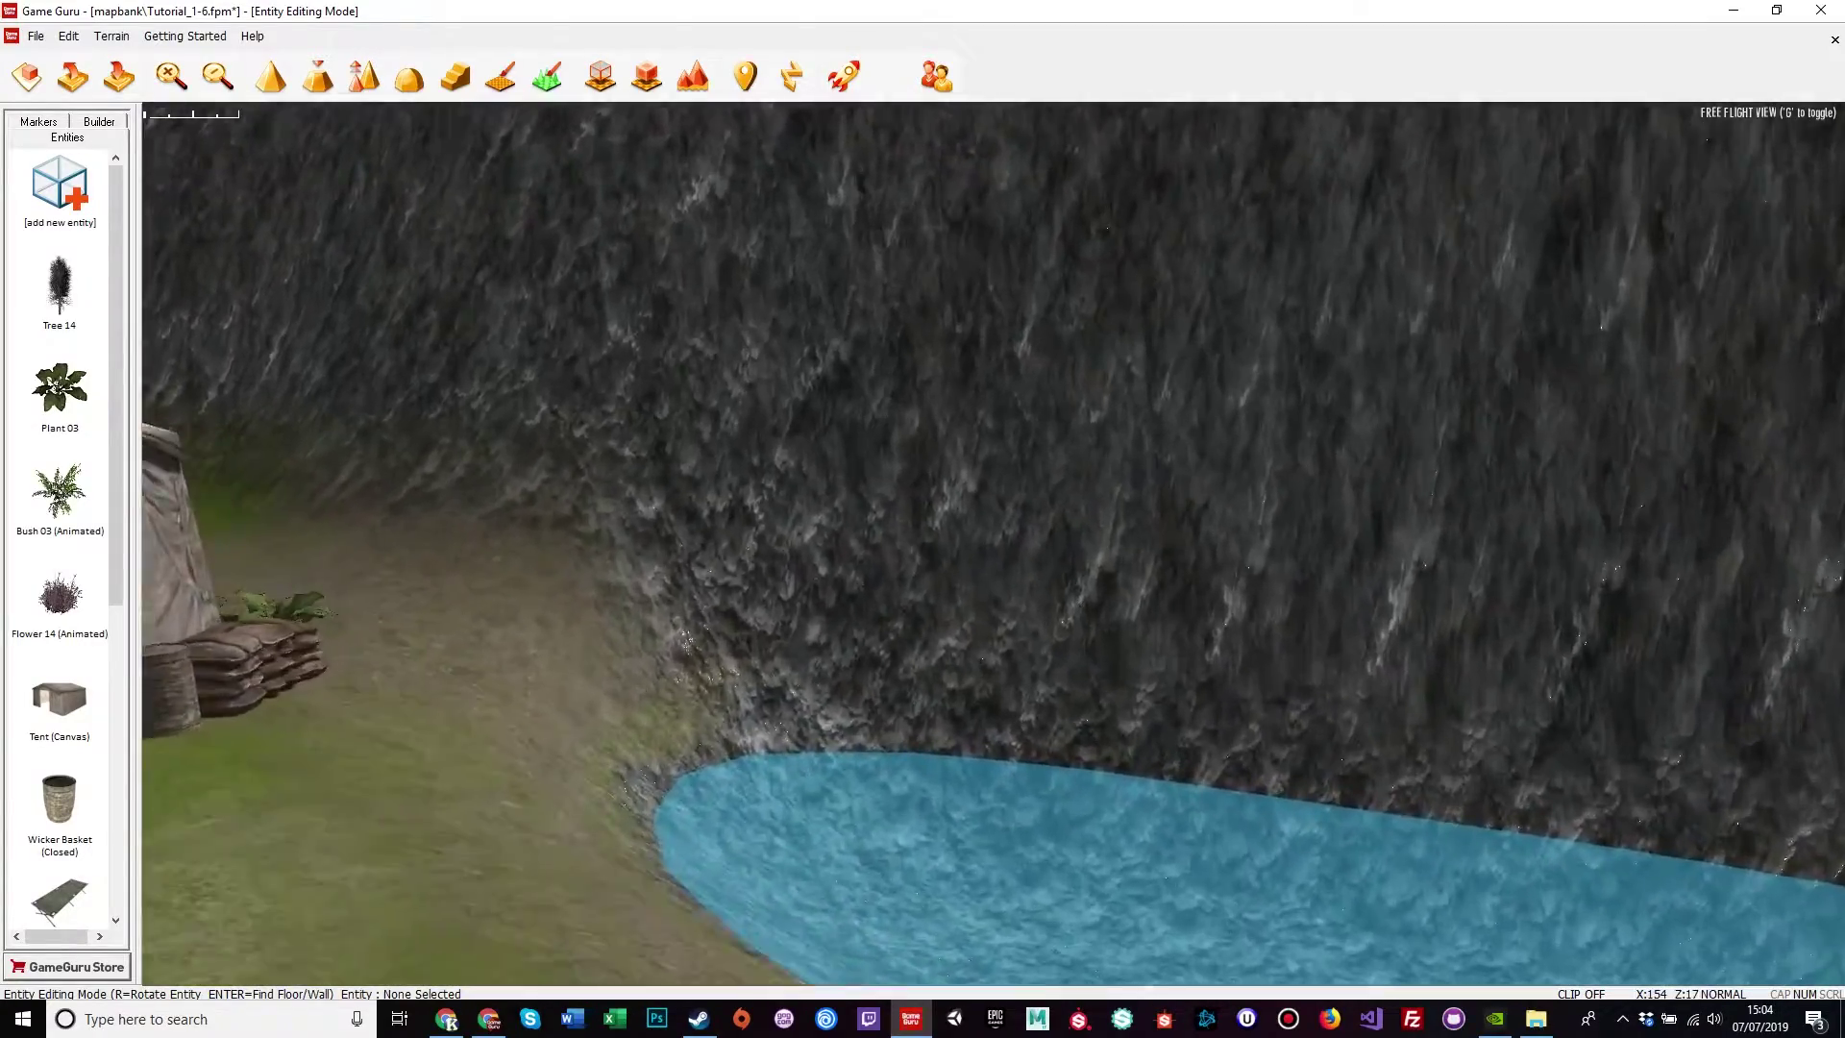
{"action": "key", "text": "Down"}
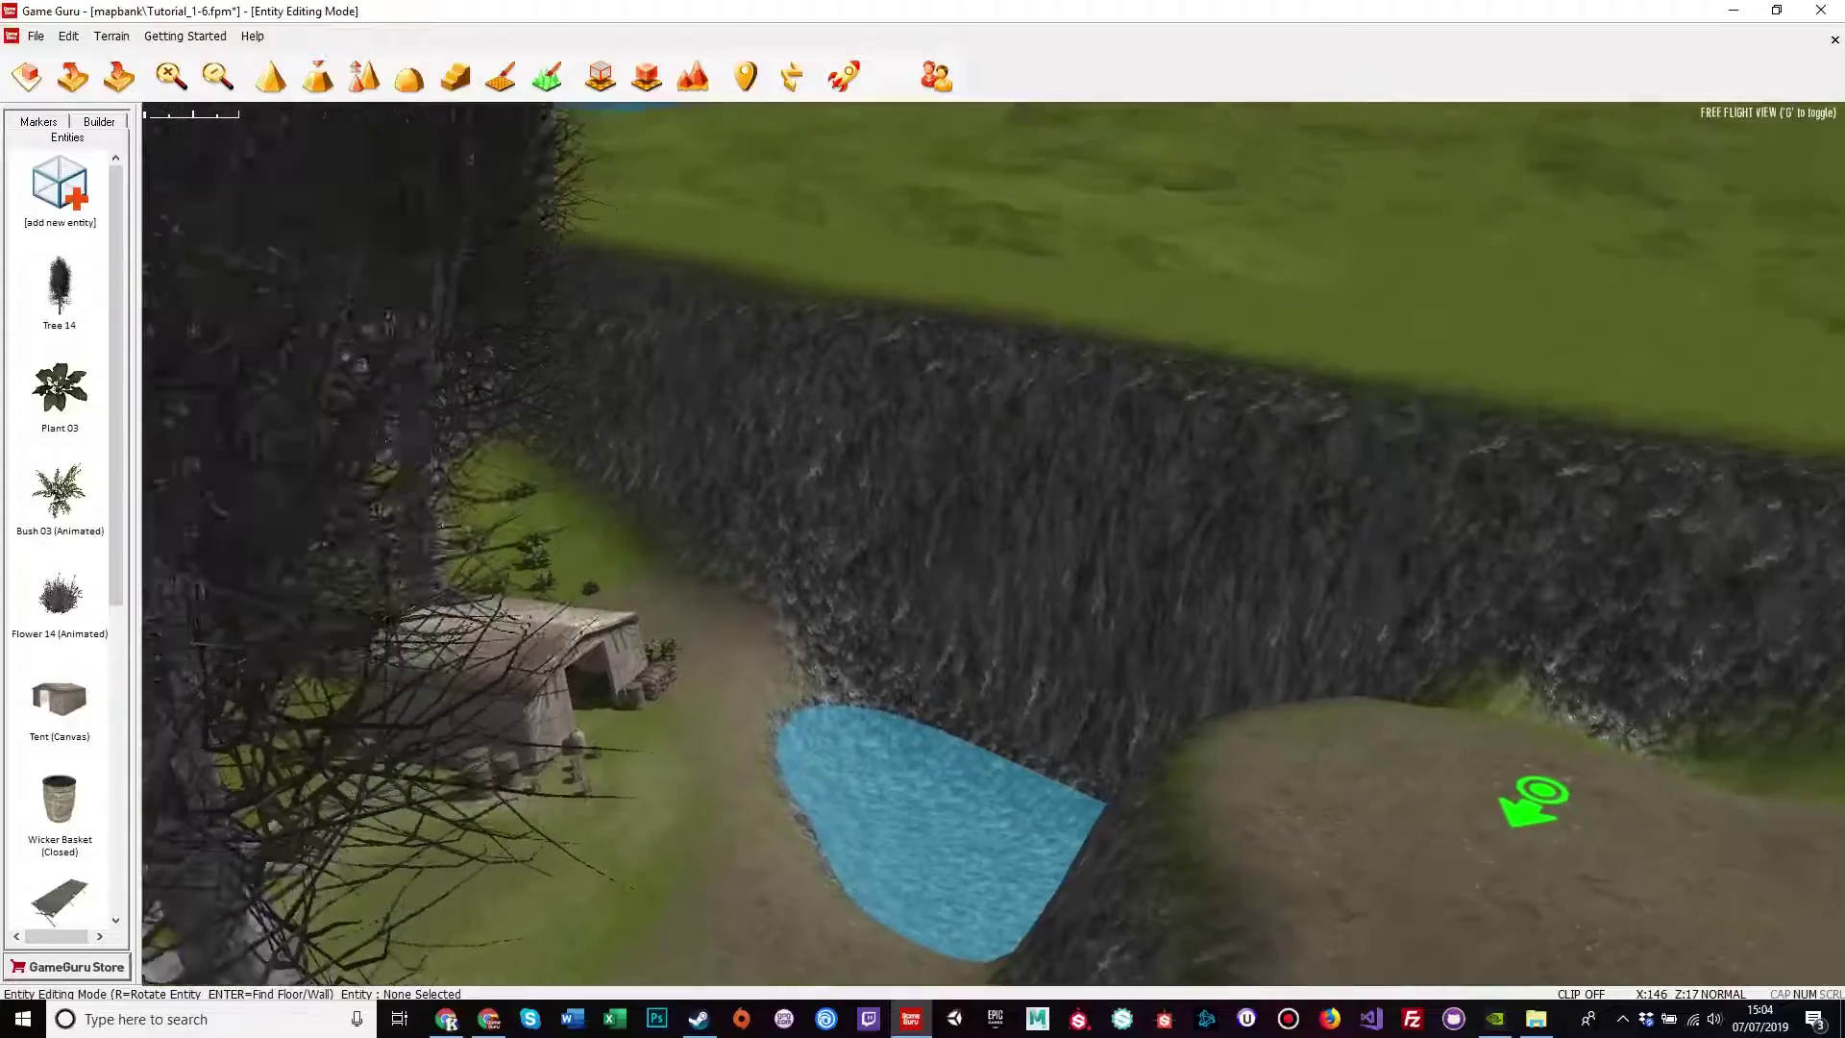
{"action": "right_click_drag", "start_coordinate": [993, 544], "coordinate": [972, 615]}
{"action": "key", "text": "w"}
{"action": "key", "text": "Down"}
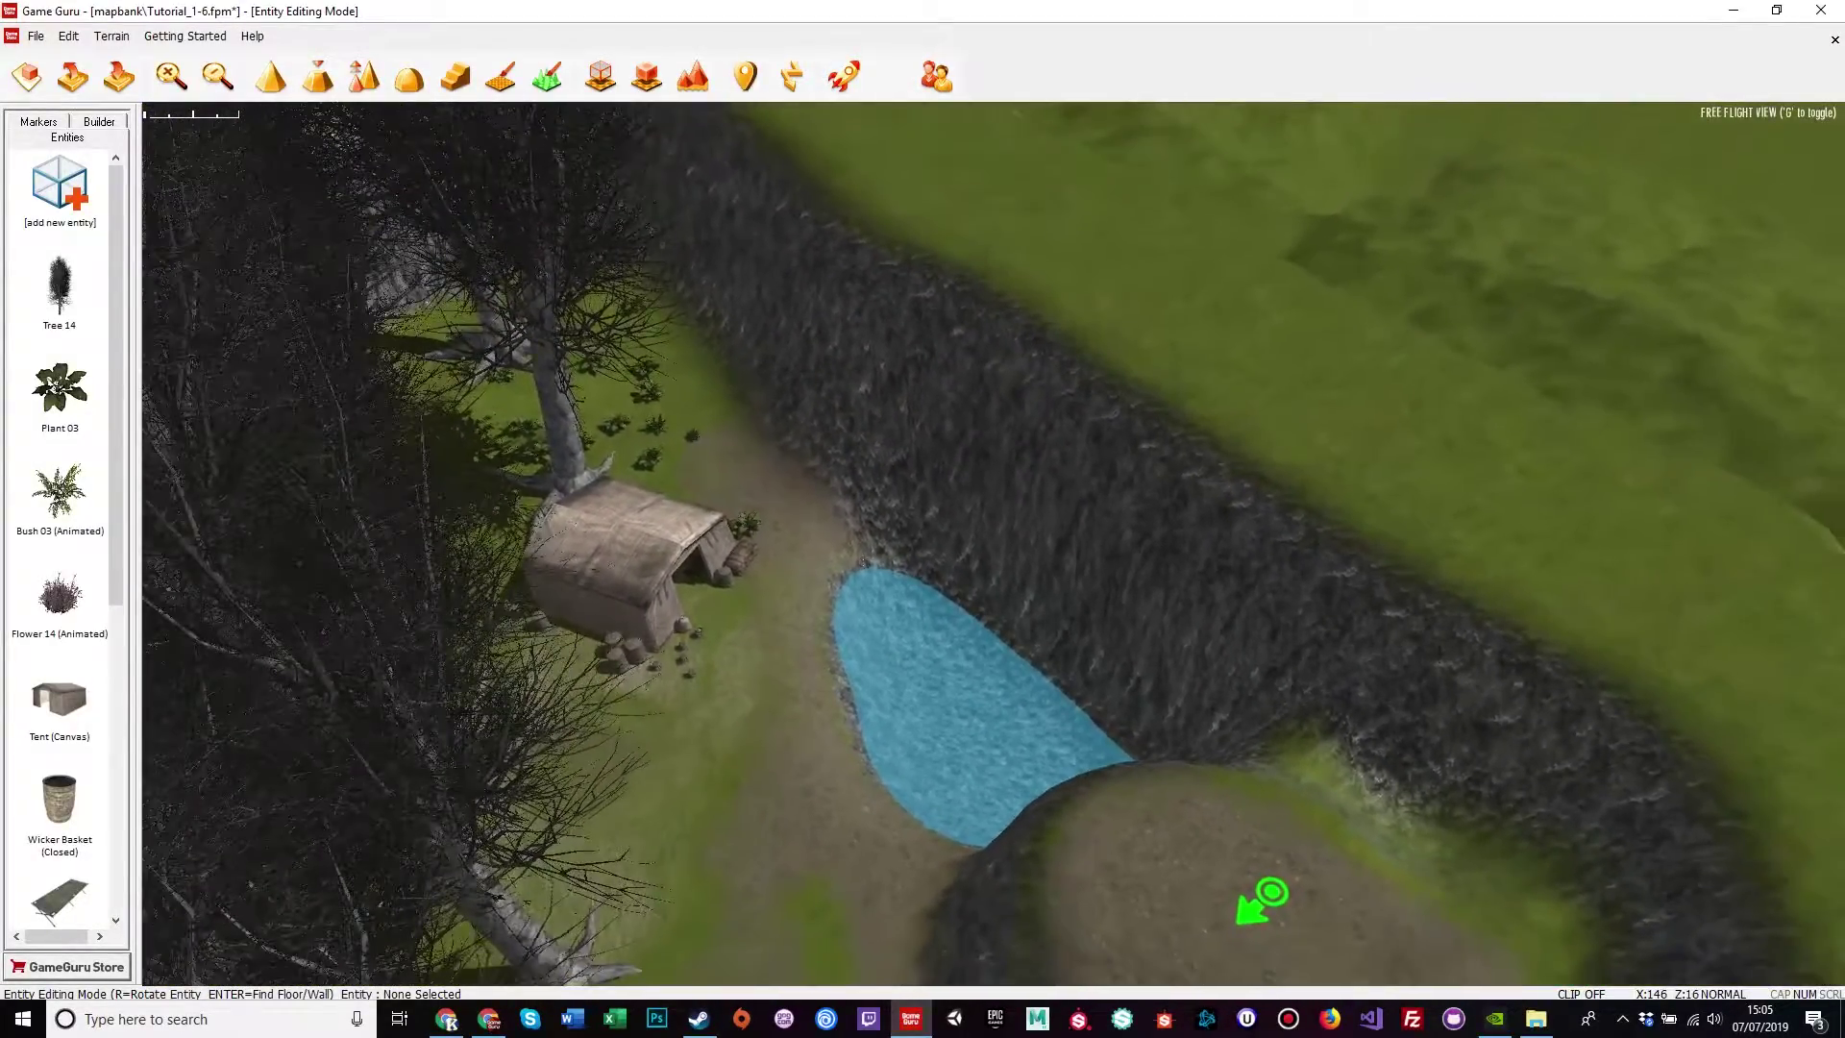
{"action": "right_click_drag", "start_coordinate": [993, 543], "coordinate": [816, 548]}
{"action": "key", "text": "d"}
{"action": "key", "text": "d"}
{"action": "right_click_drag", "start_coordinate": [1566, 927], "coordinate": [1491, 903]}
{"action": "key", "text": "w"}
Examine the pond, the grassy ridge and the water beyond it in top-down view
{"action": "key", "text": "g"}
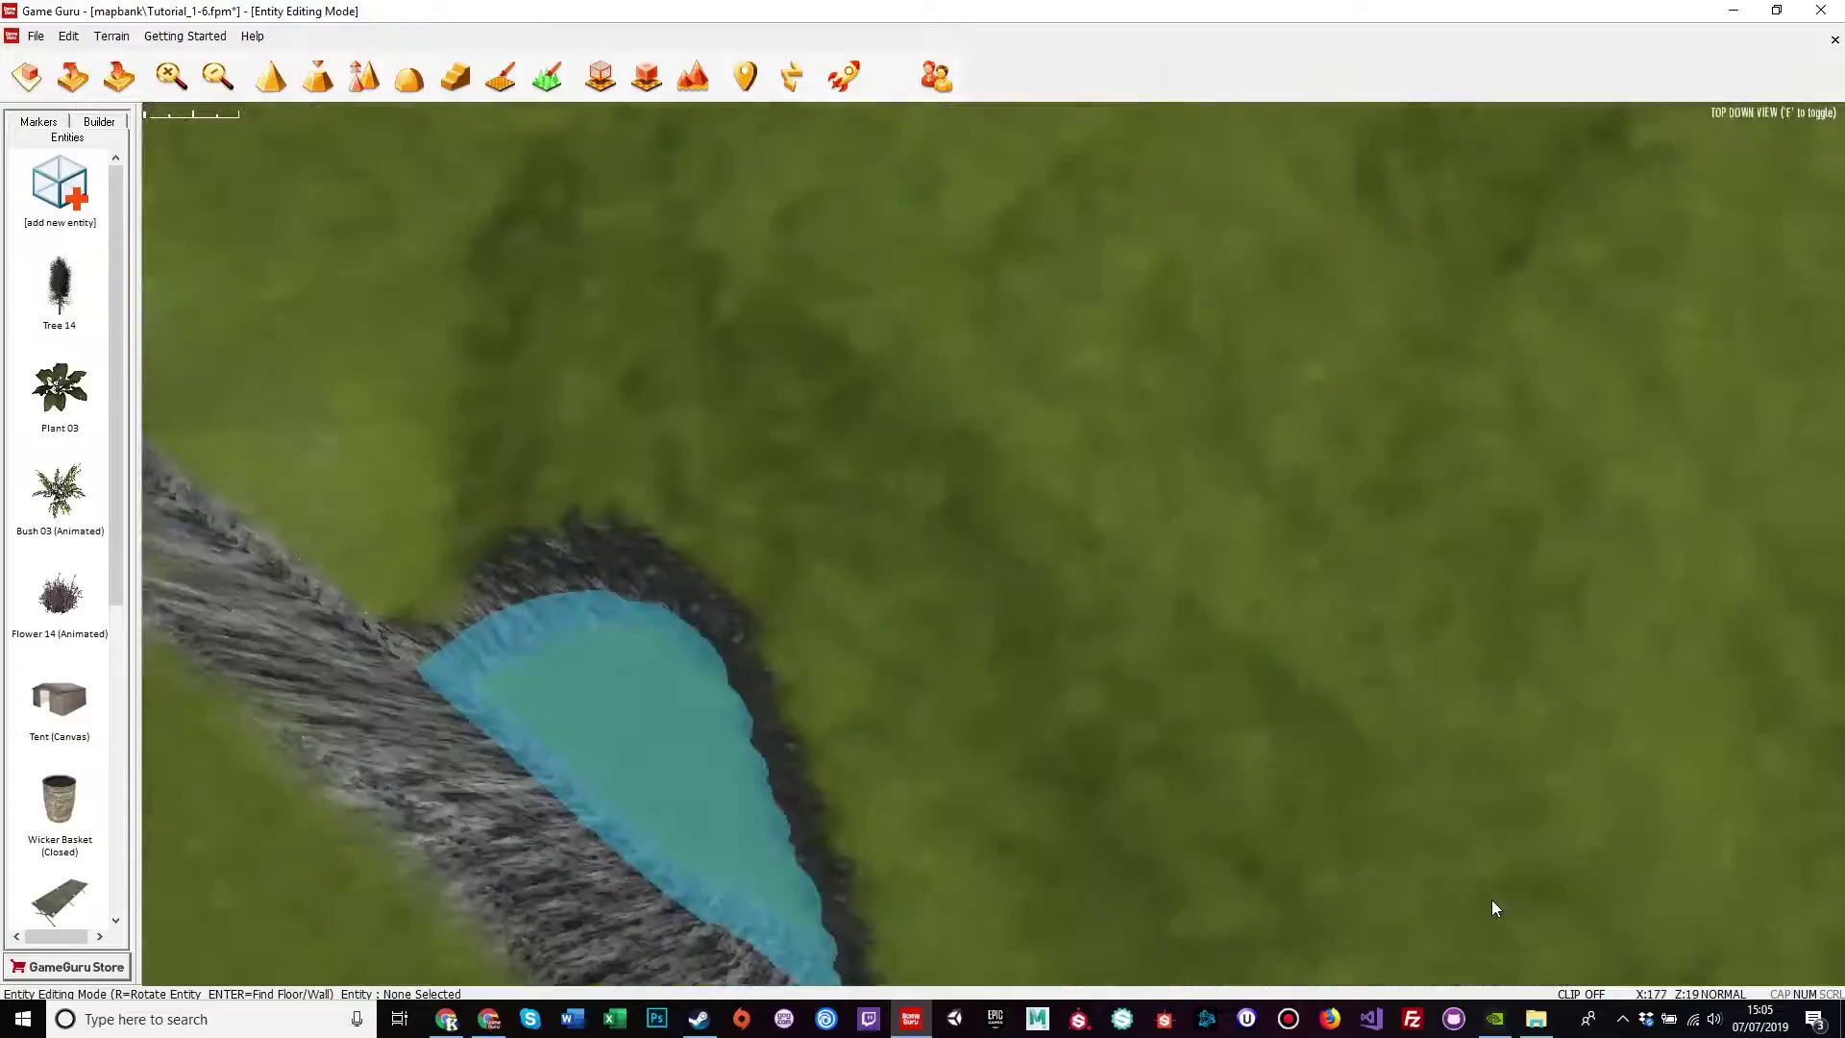
{"action": "key", "text": "s"}
{"action": "key", "text": "d"}
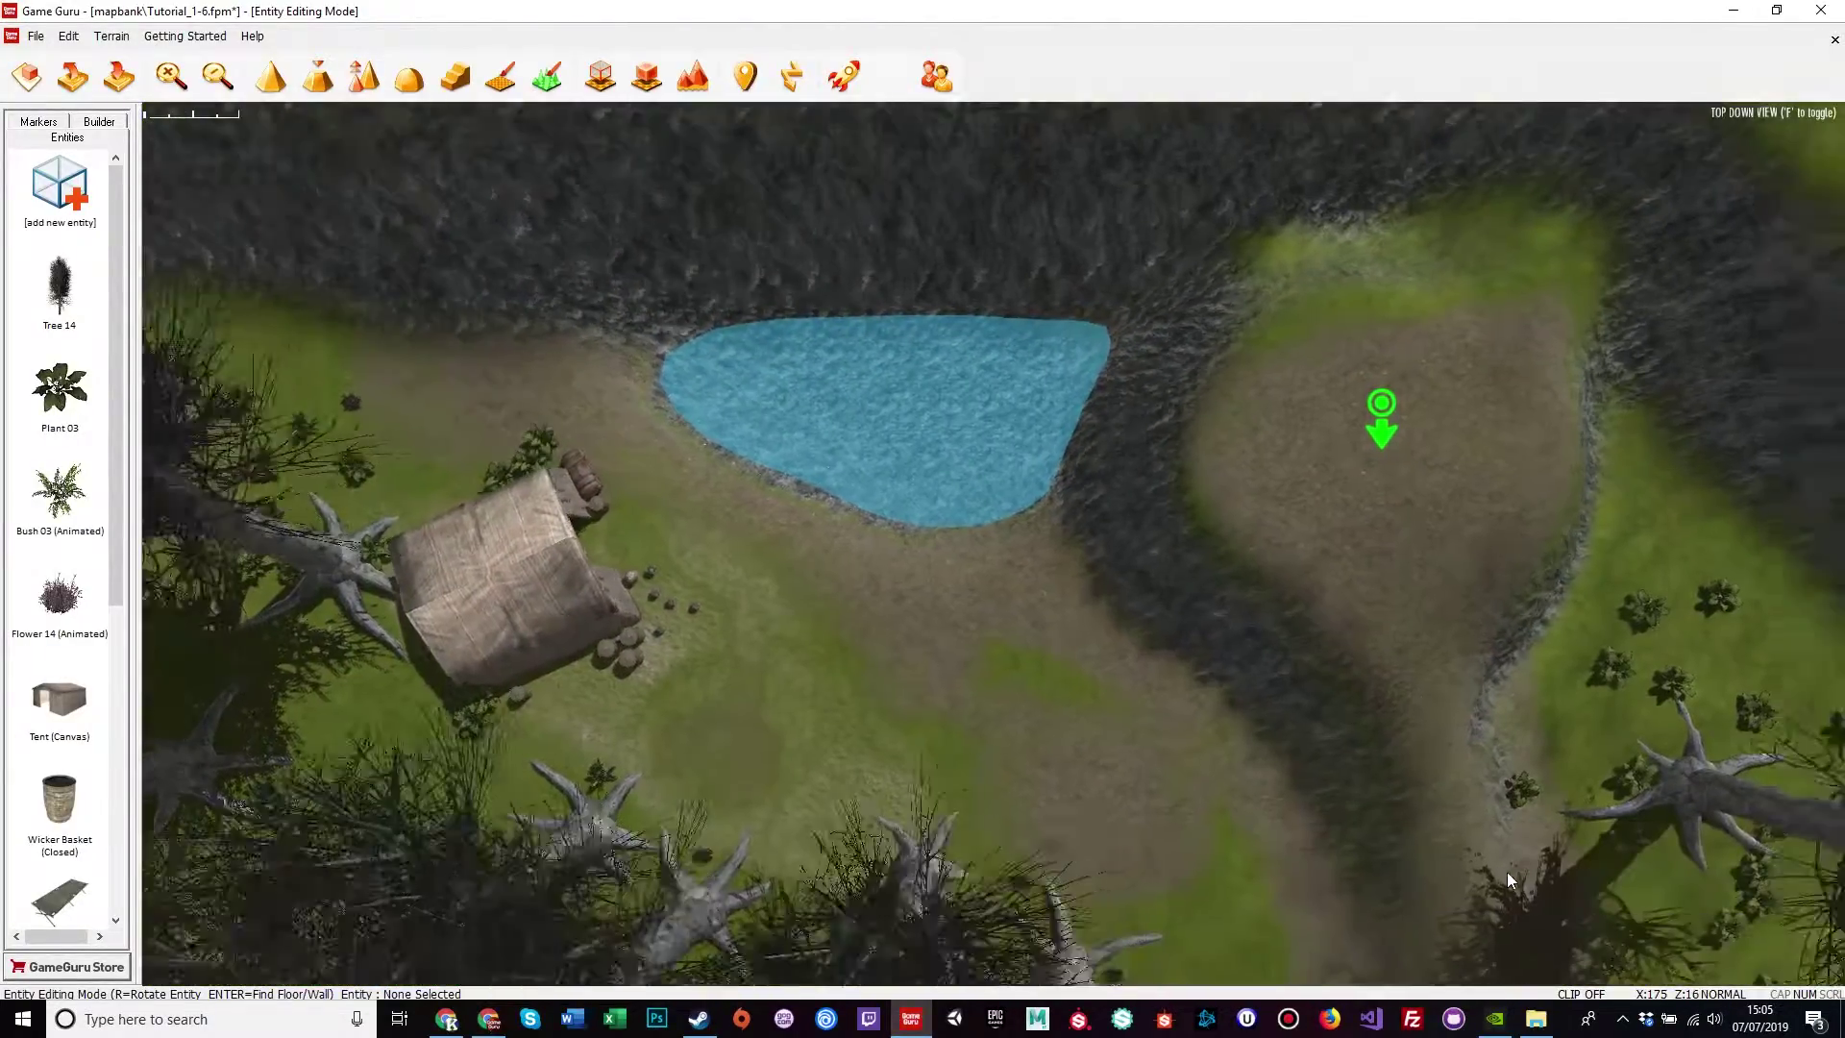
{"action": "key", "text": "w"}
{"action": "key", "text": "a"}
{"action": "key", "text": "a"}
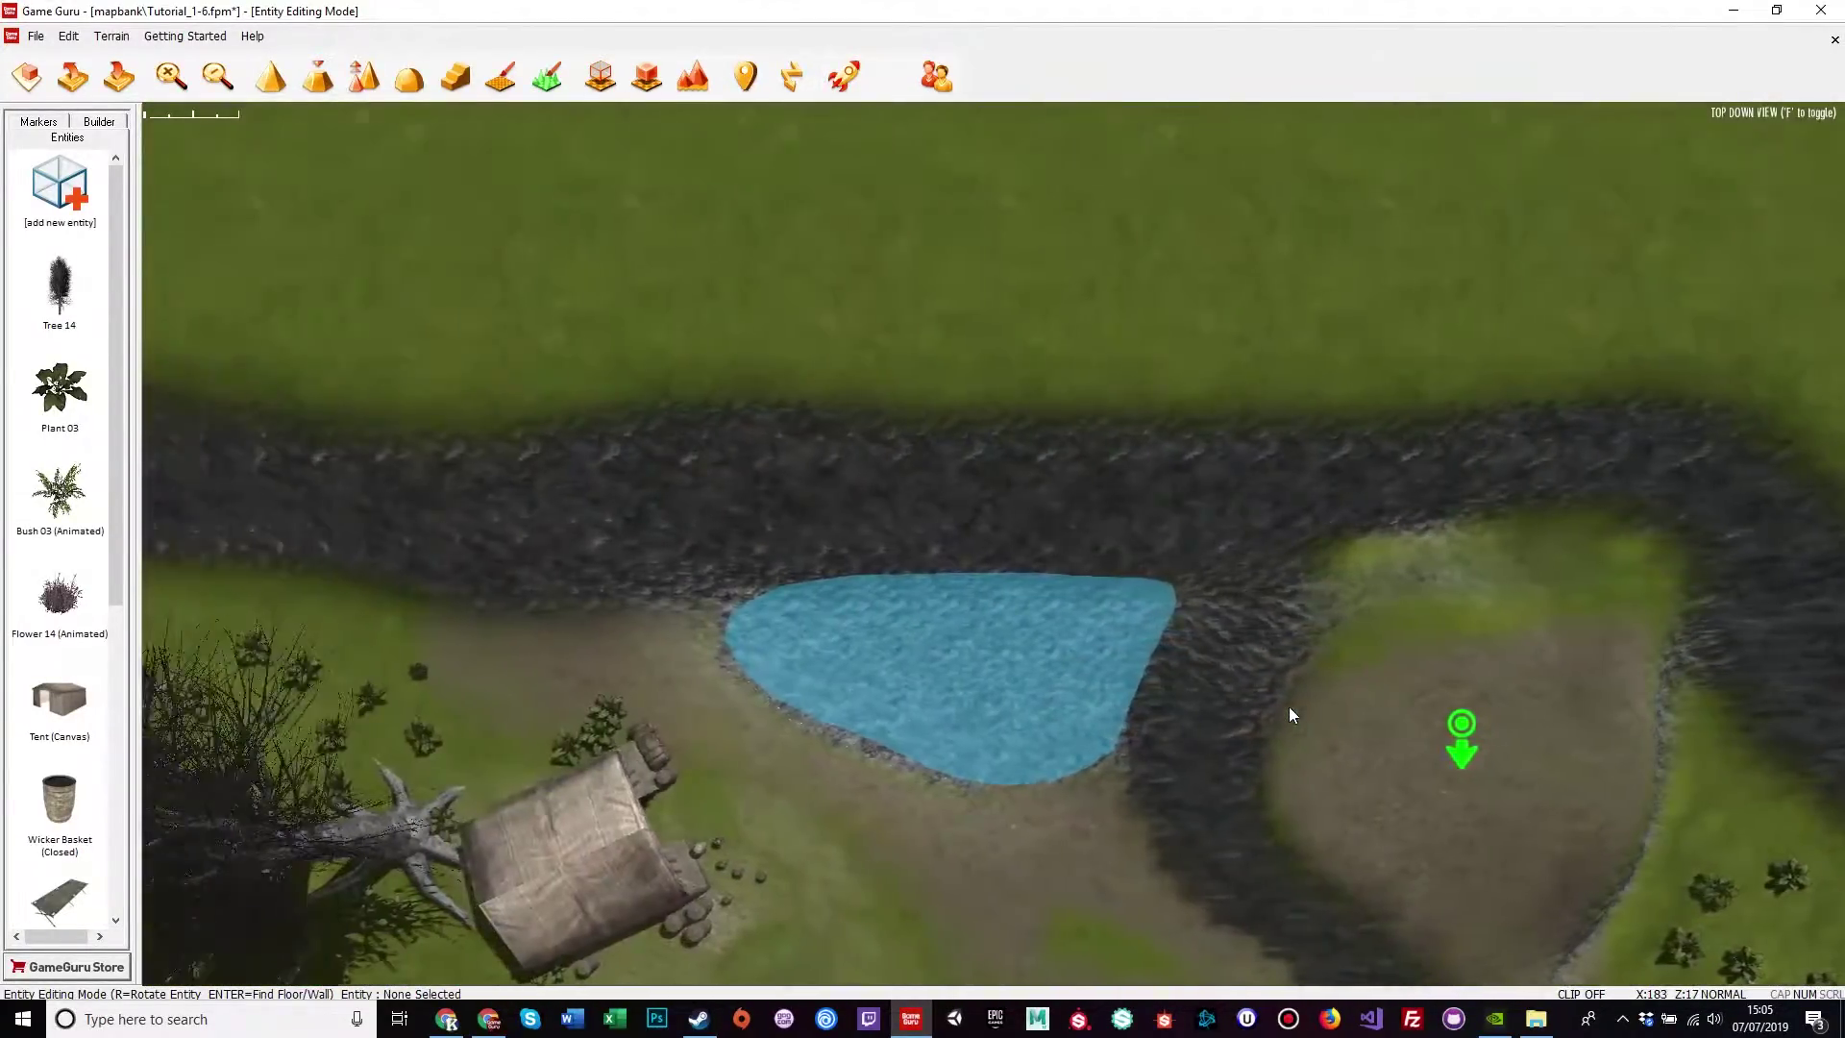
{"action": "scroll", "coordinate": [1282, 673], "scroll_direction": "down", "scroll_amount": 5}
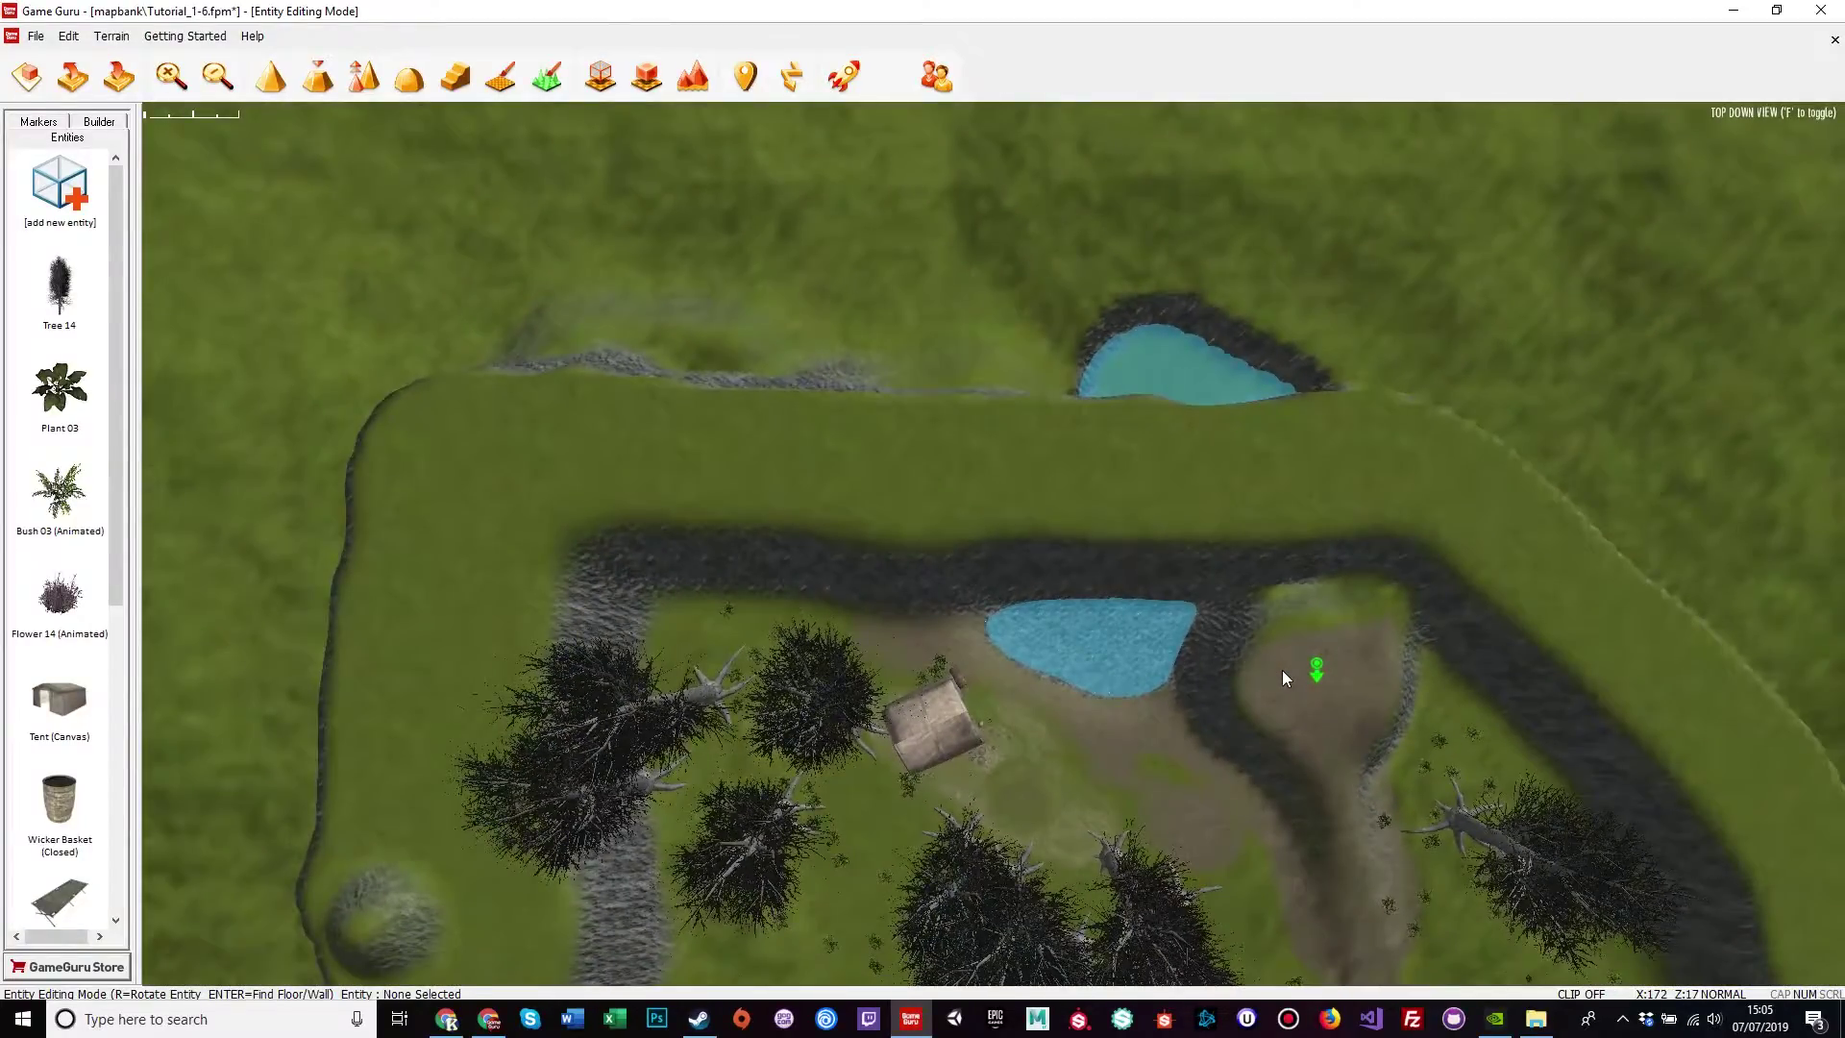
{"action": "key", "text": "s"}
{"action": "key", "text": "d"}
Try cutting a wide gap into the cliff directly behind the pond with the Level terrain brush in free flight view
{"action": "key", "text": "f"}
{"action": "mouse_move", "coordinate": [1134, 699]}
{"action": "right_mouse_down"}
{"action": "mouse_move", "coordinate": [1181, 716]}
{"action": "mouse_move", "coordinate": [1239, 577]}
{"action": "mouse_move", "coordinate": [1047, 630]}
{"action": "mouse_move", "coordinate": [980, 596]}
{"action": "mouse_move", "coordinate": [995, 567]}
{"action": "mouse_move", "coordinate": [1081, 538]}
{"action": "mouse_move", "coordinate": [1143, 600]}
{"action": "mouse_move", "coordinate": [1220, 547]}
{"action": "mouse_move", "coordinate": [1186, 600]}
{"action": "mouse_move", "coordinate": [1220, 553]}
{"action": "right_mouse_up"}
{"action": "key", "text": "w"}
{"action": "key", "text": "w"}
{"action": "key", "text": "w"}
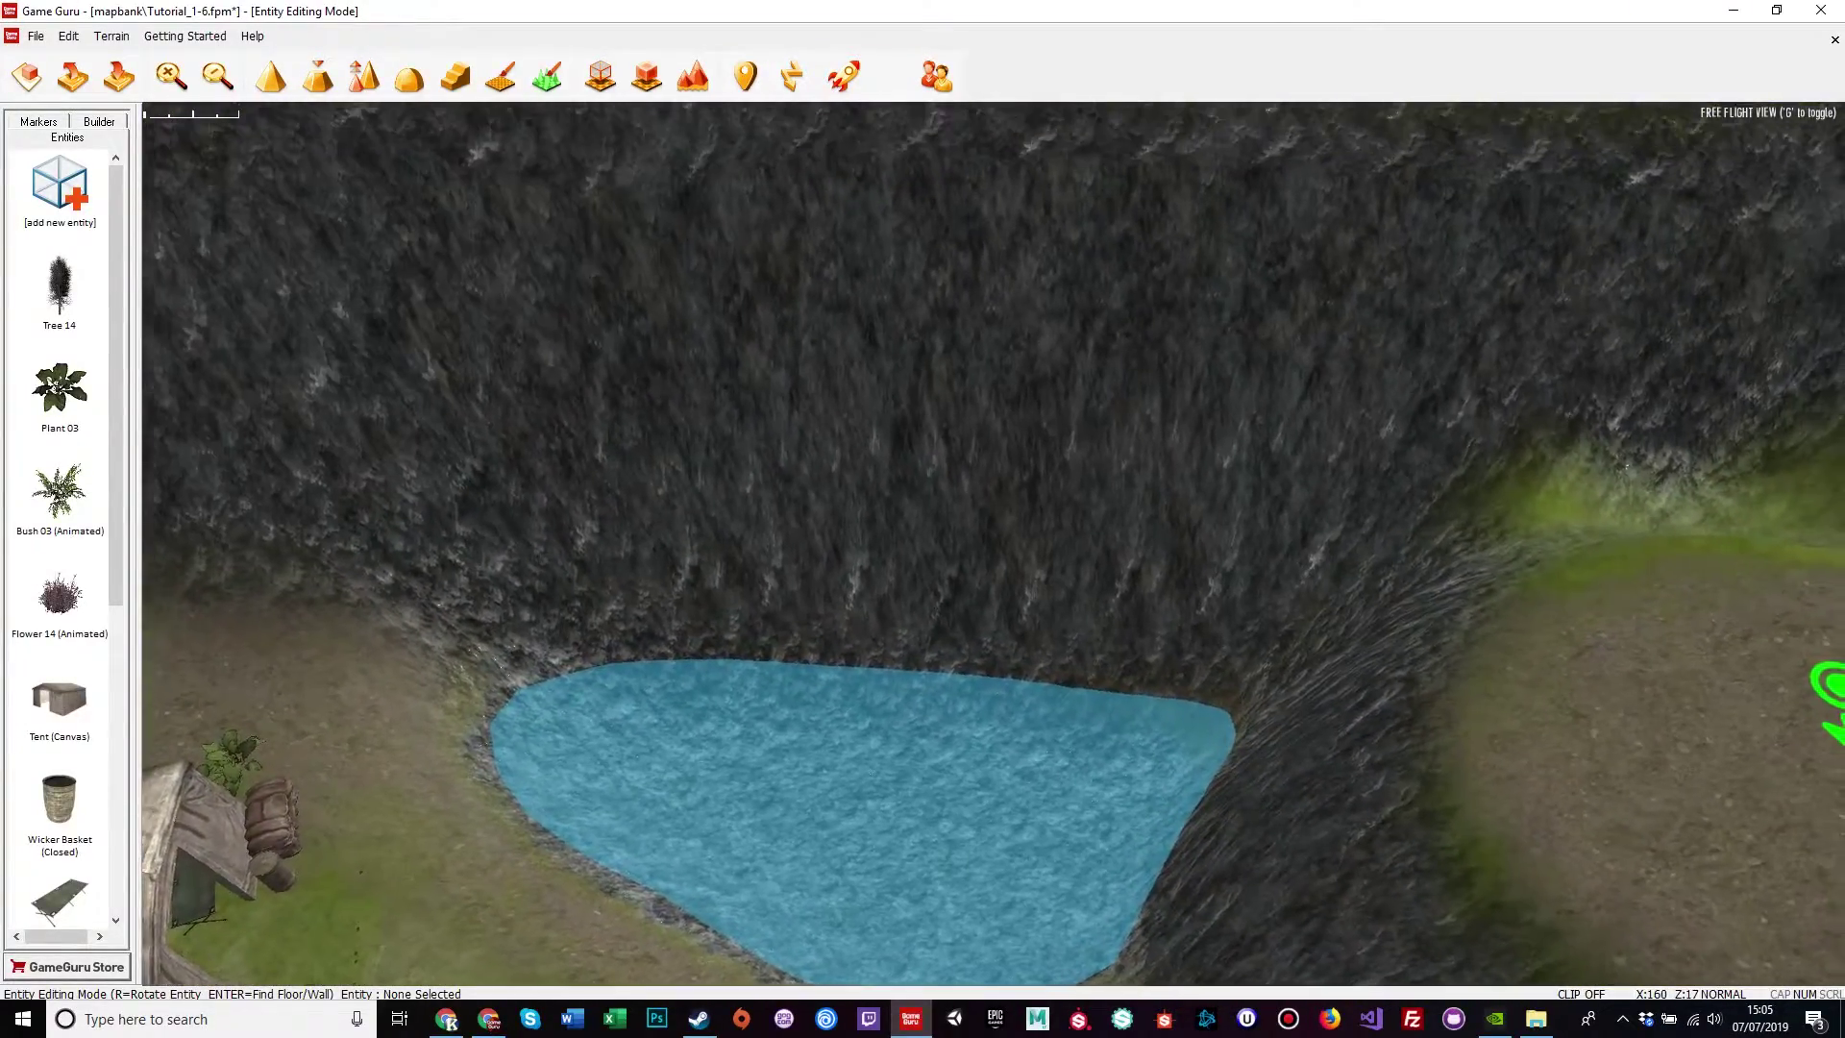
{"action": "key", "text": "s"}
{"action": "mouse_move", "coordinate": [994, 543]}
{"action": "right_mouse_down"}
{"action": "mouse_move", "coordinate": [999, 499]}
{"action": "mouse_move", "coordinate": [970, 567]}
{"action": "right_mouse_up"}
{"action": "key", "text": "s"}
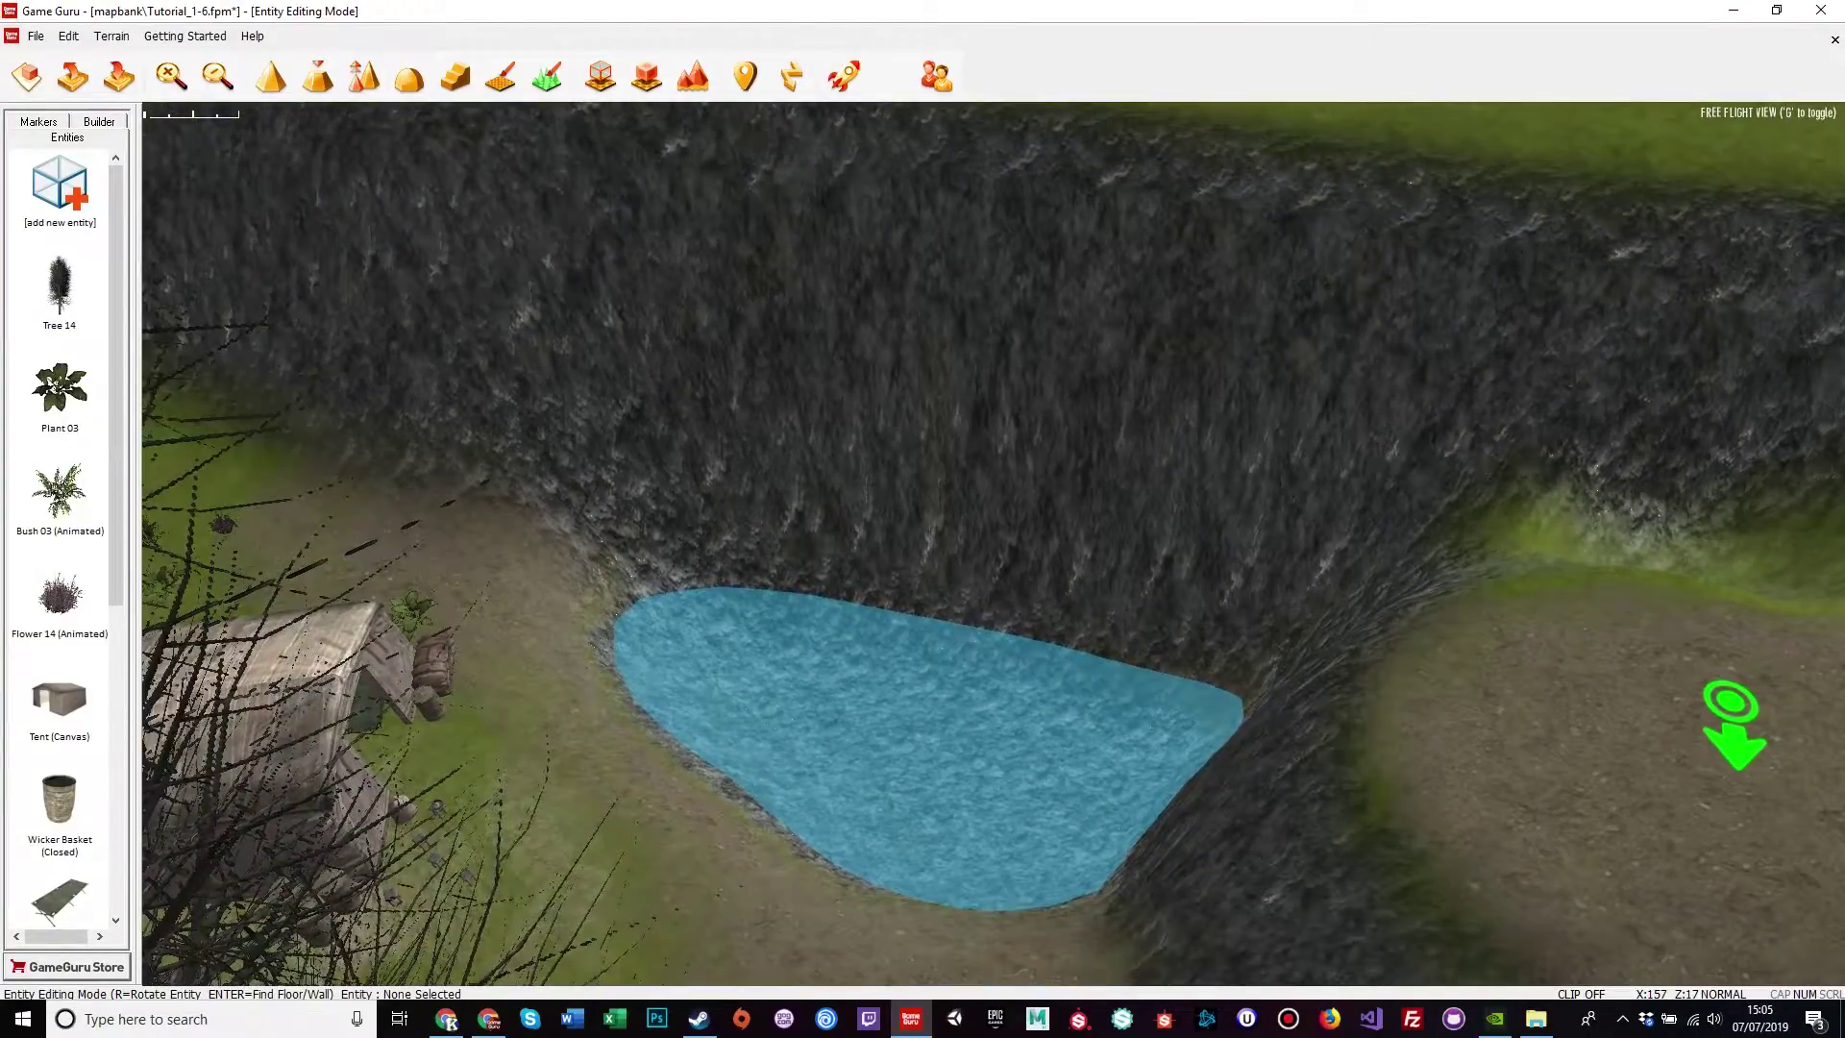
{"action": "right_click_drag", "start_coordinate": [1238, 700], "coordinate": [1234, 699]}
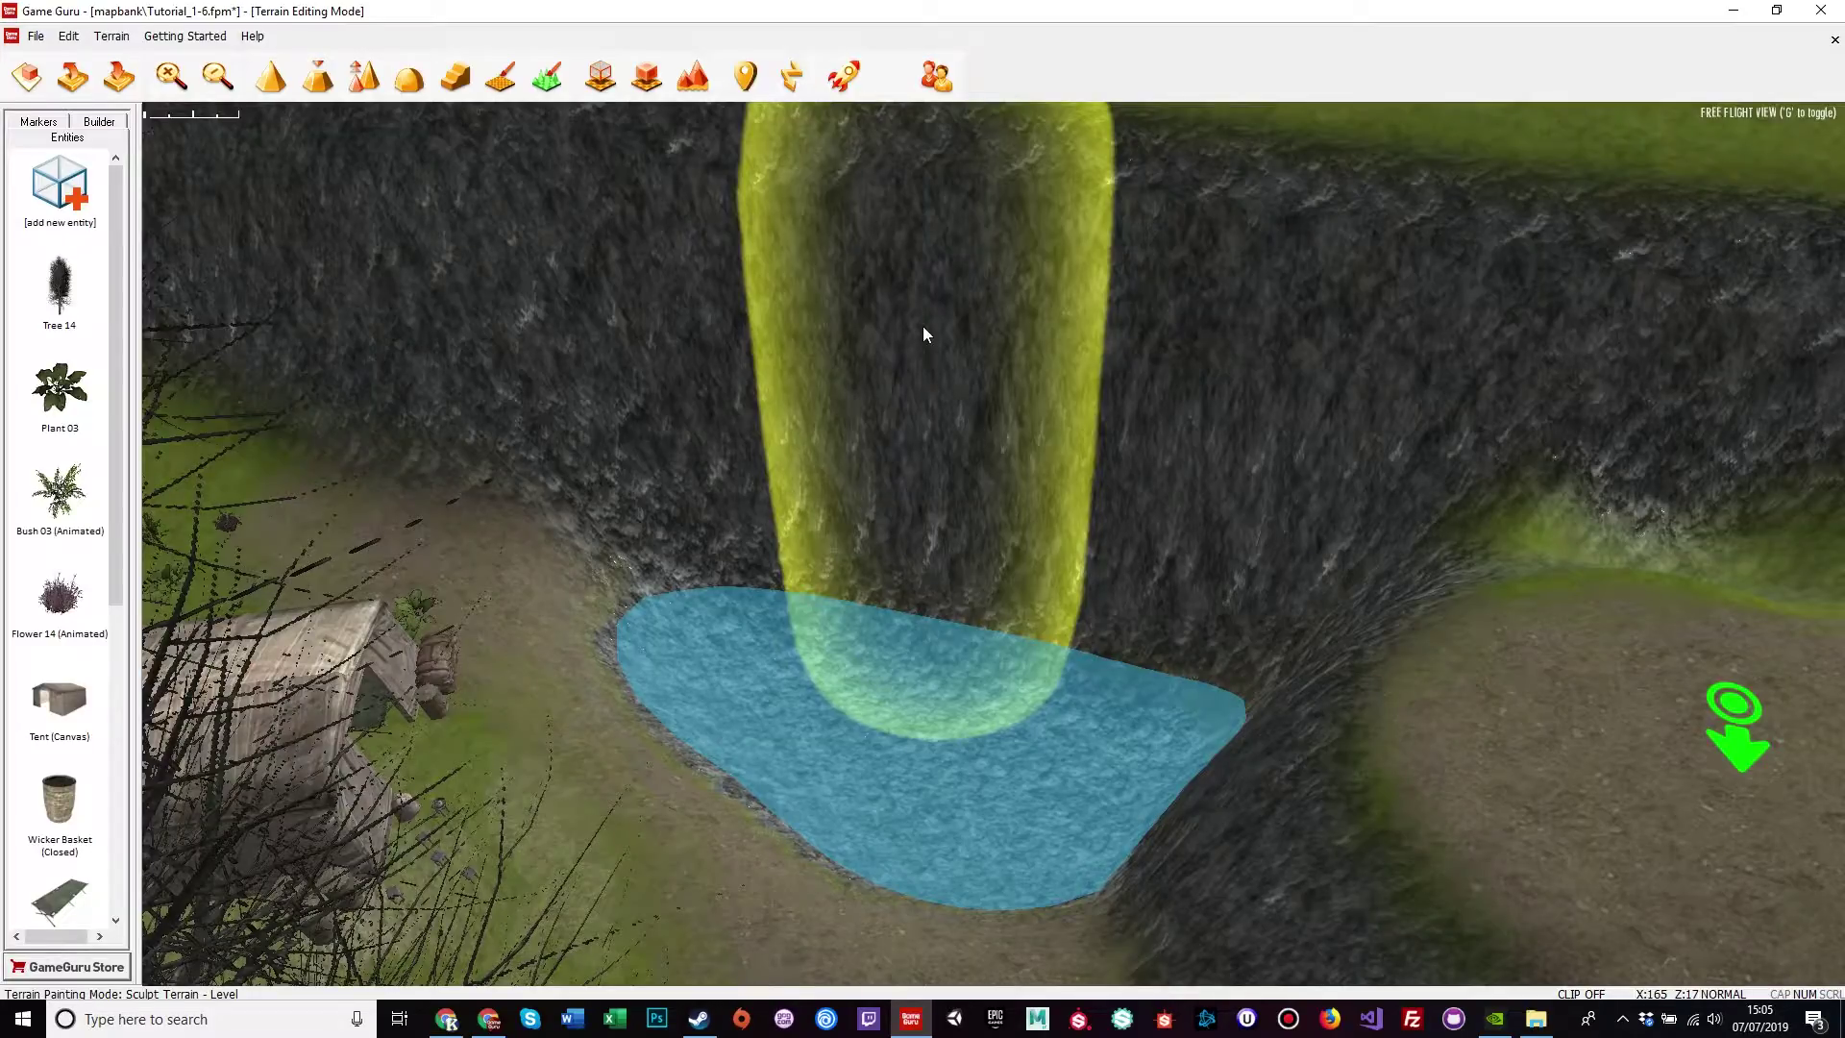
{"action": "mouse_move", "coordinate": [923, 326]}
{"action": "left_mouse_down"}
{"action": "mouse_move", "coordinate": [918, 227]}
{"action": "mouse_move", "coordinate": [920, 367]}
{"action": "mouse_move", "coordinate": [1132, 461]}
{"action": "mouse_move", "coordinate": [942, 288]}
{"action": "mouse_move", "coordinate": [837, 331]}
{"action": "left_mouse_up"}
Try extending the wide leveled gap across the ridge to the water beyond it in top-down view
{"action": "key", "text": "g"}
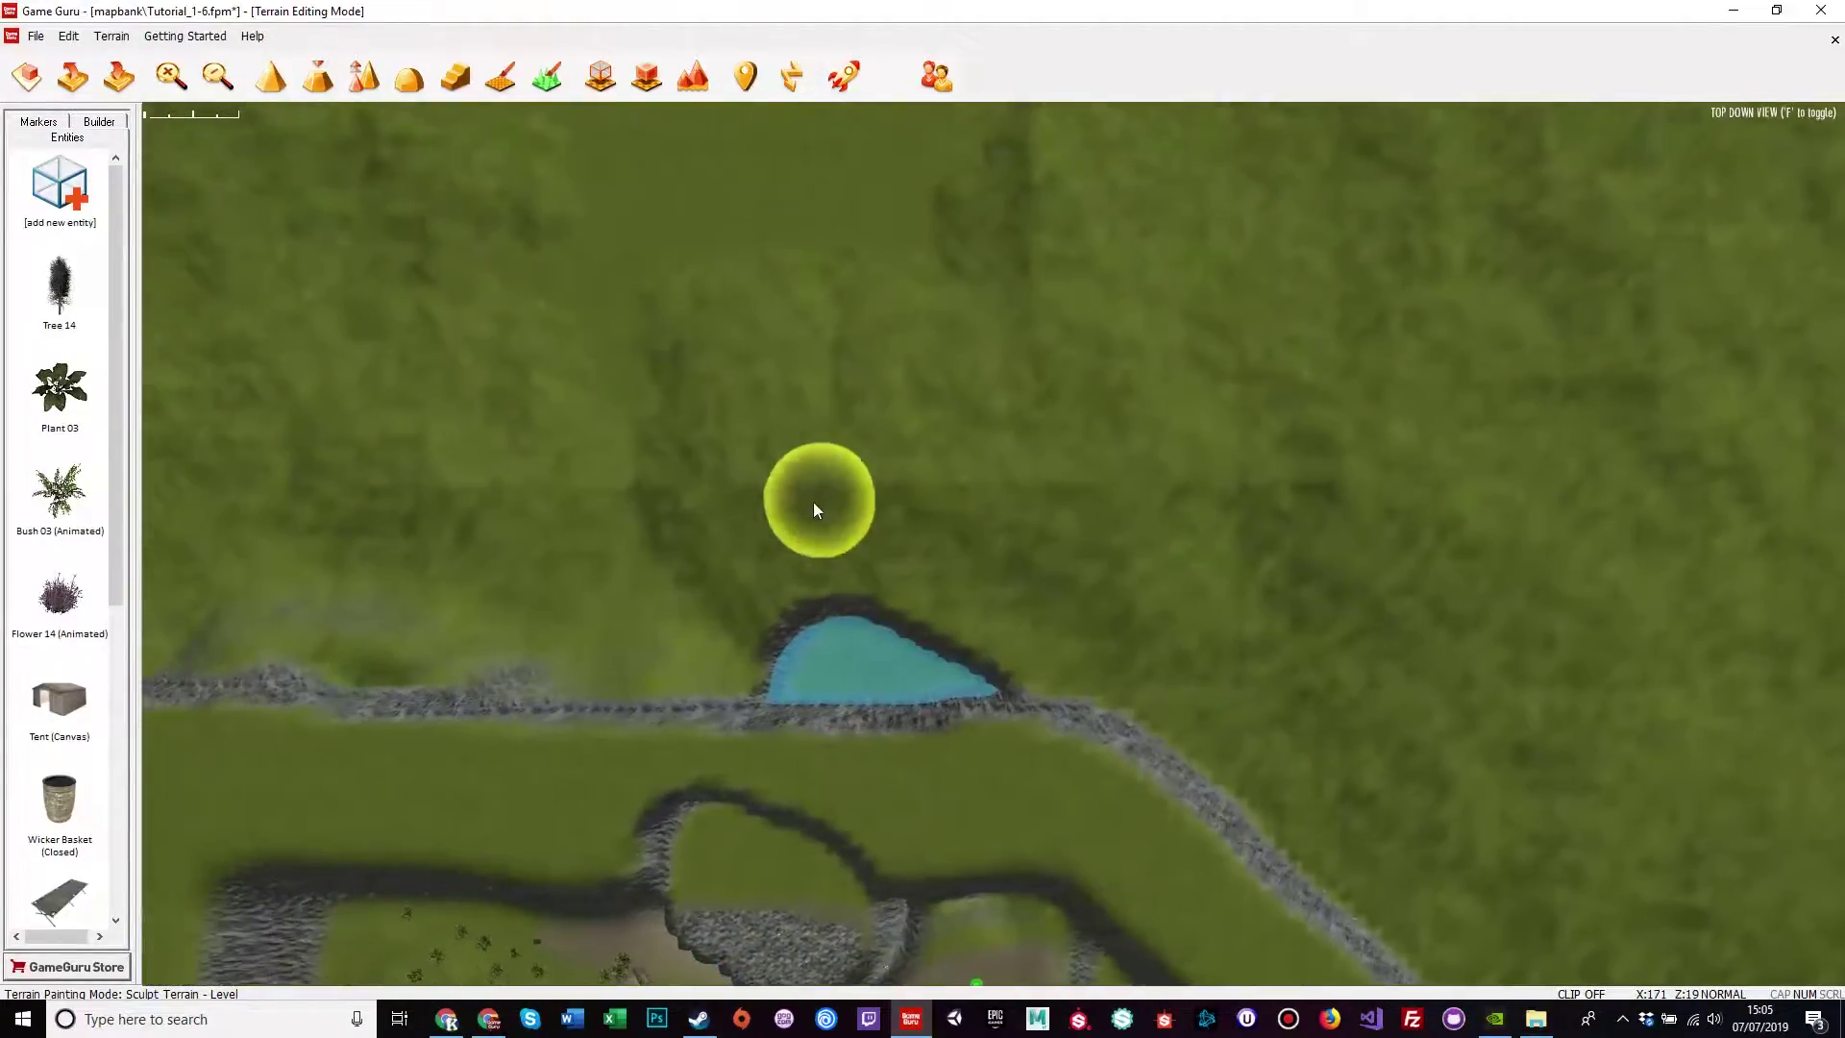
{"action": "key", "text": "s"}
{"action": "key", "text": "a"}
{"action": "key", "text": "s"}
{"action": "mouse_move", "coordinate": [902, 441]}
{"action": "left_mouse_down"}
{"action": "mouse_move", "coordinate": [849, 507]}
{"action": "mouse_move", "coordinate": [832, 242]}
{"action": "left_mouse_up"}
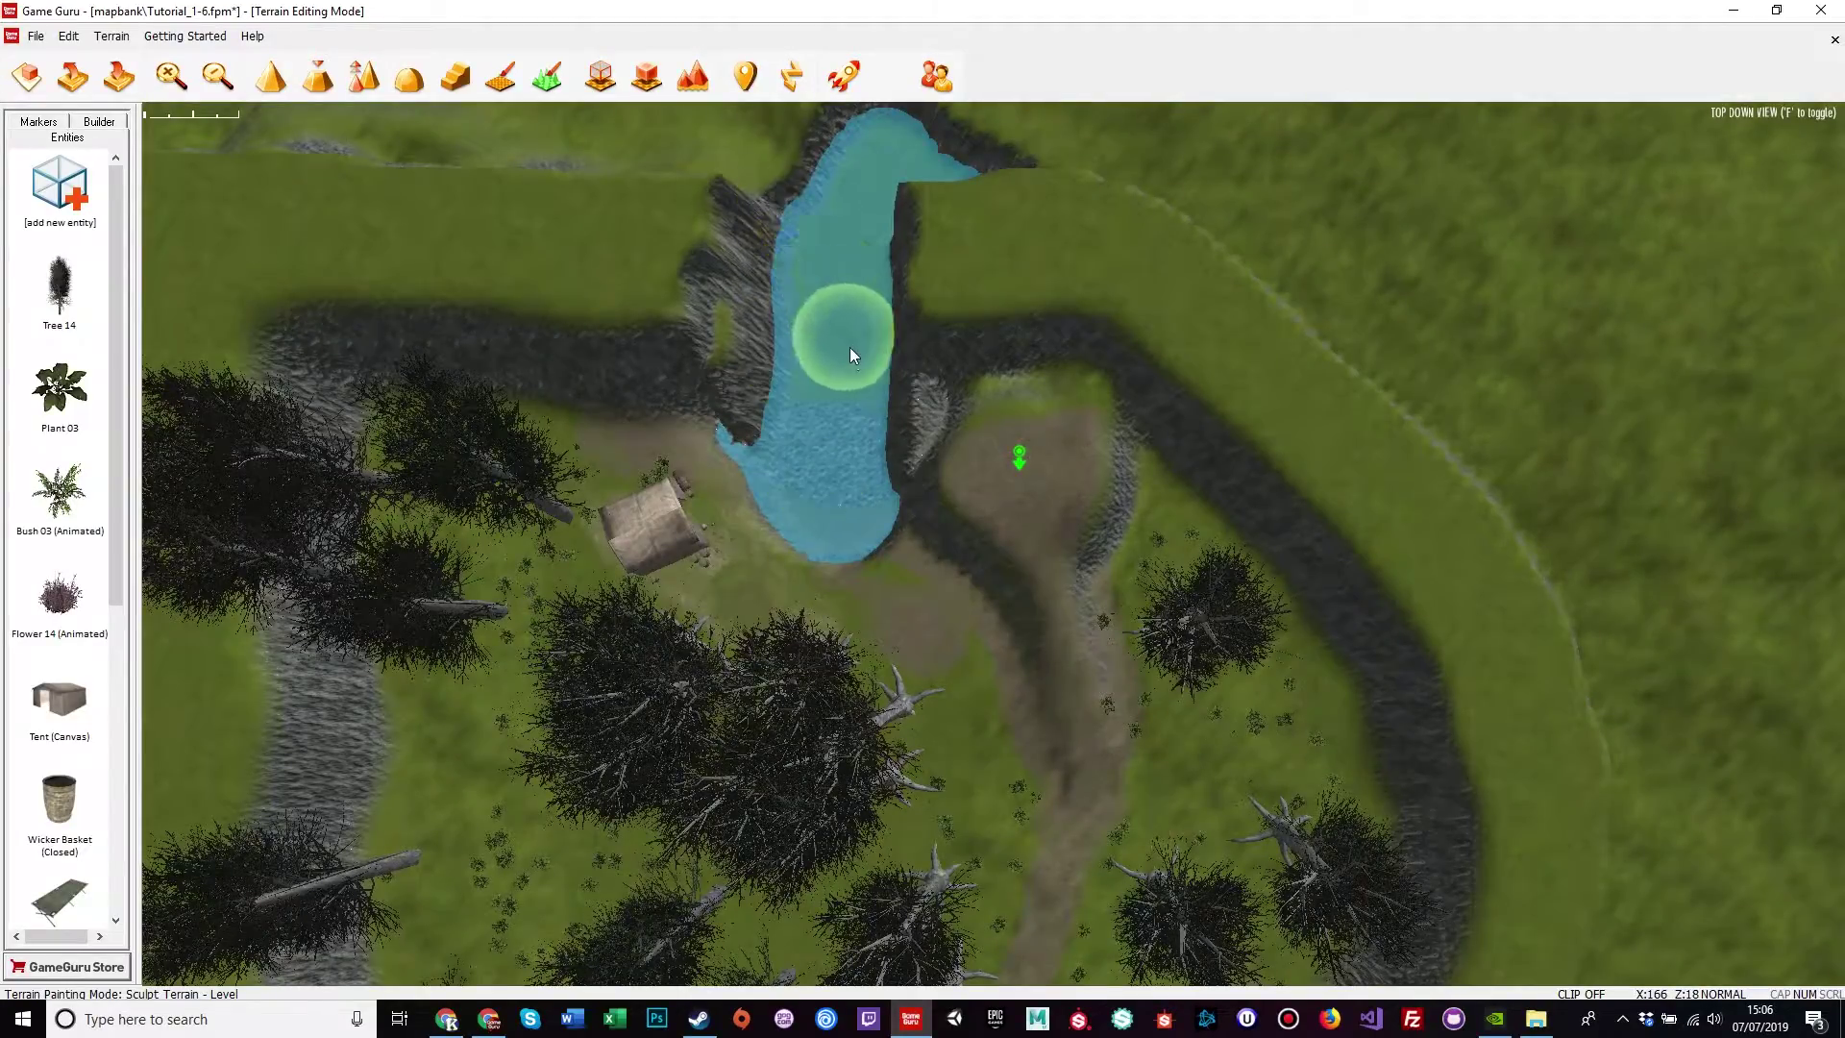
Inspect the wide channel and its steep sides from the pond in free flight view
{"action": "key", "text": "w"}
{"action": "key", "text": "f"}
{"action": "right_click_drag", "start_coordinate": [833, 471], "coordinate": [719, 400]}
{"action": "key", "text": "w"}
{"action": "key", "text": "w"}
{"action": "key", "text": "w"}
{"action": "key", "text": "s"}
{"action": "key", "text": "a"}
{"action": "key", "text": "w"}
{"action": "key", "text": "w"}
{"action": "key", "text": "s"}
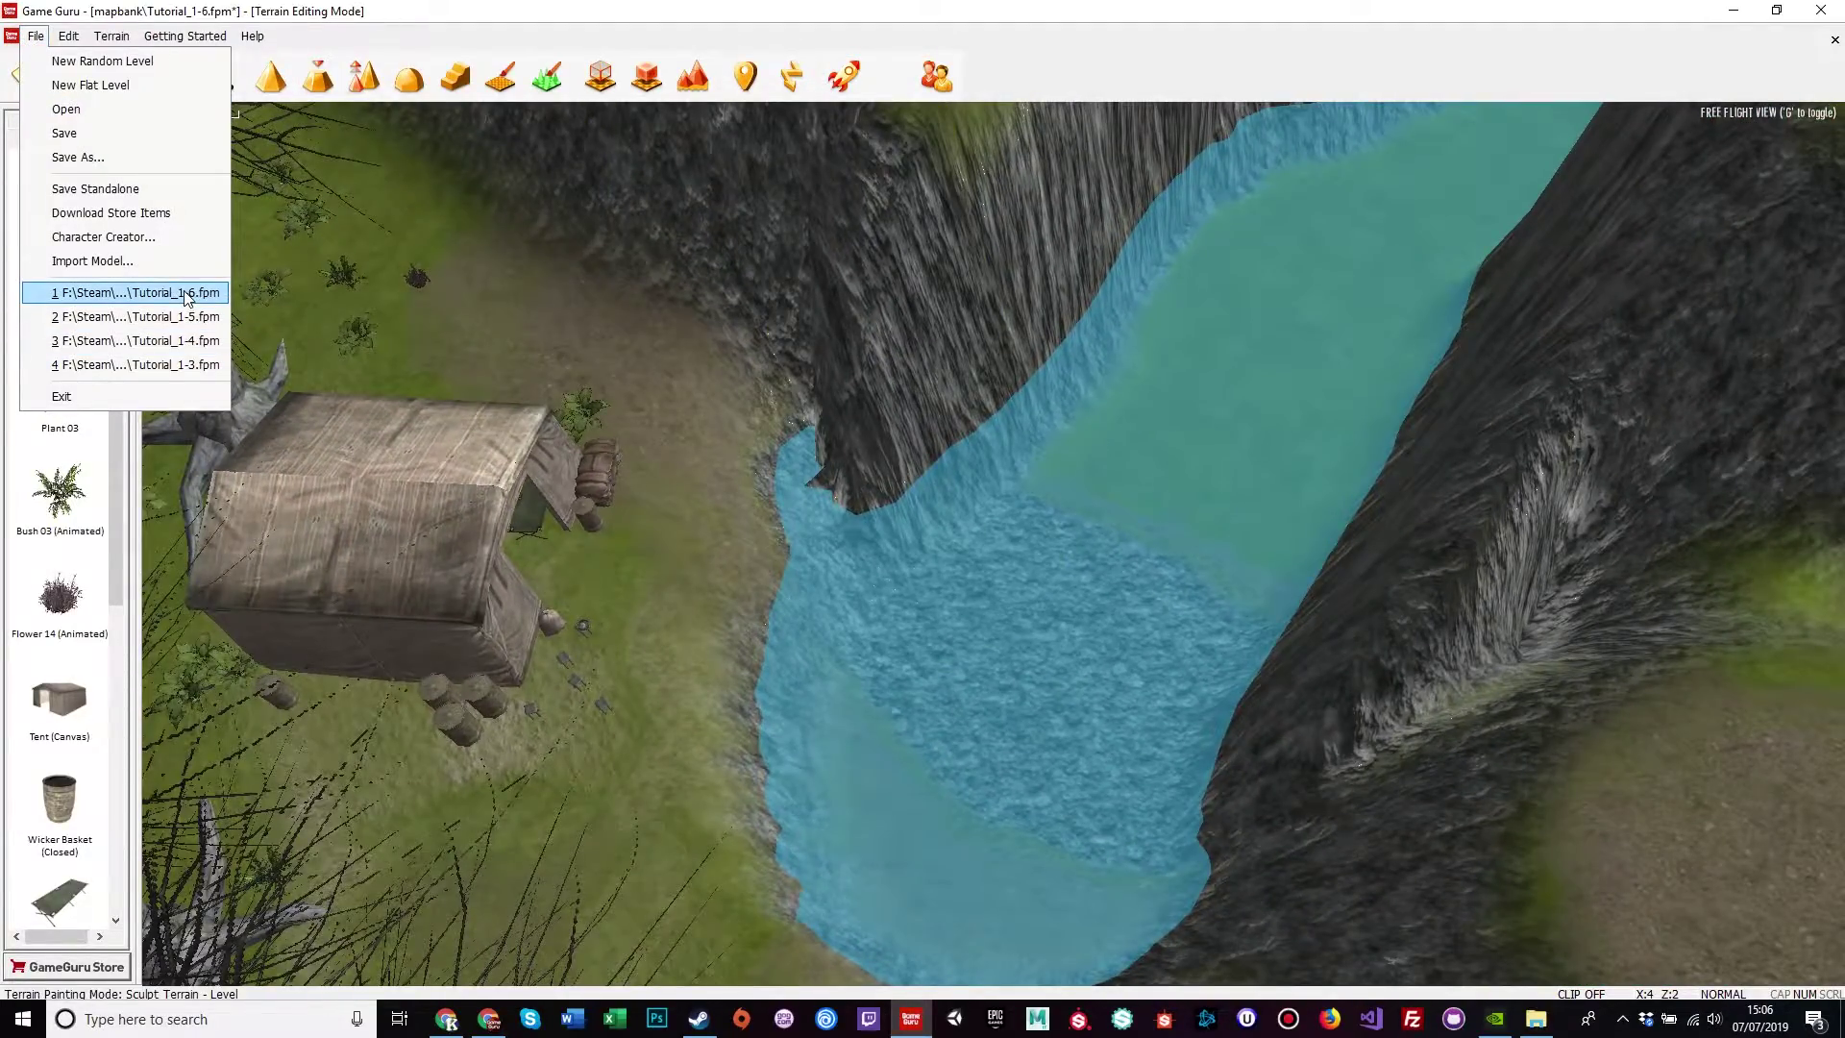
Reopen the Tutorial_1-6.fpm level without saving the wide channel
{"action": "left_click", "coordinate": [189, 294]}
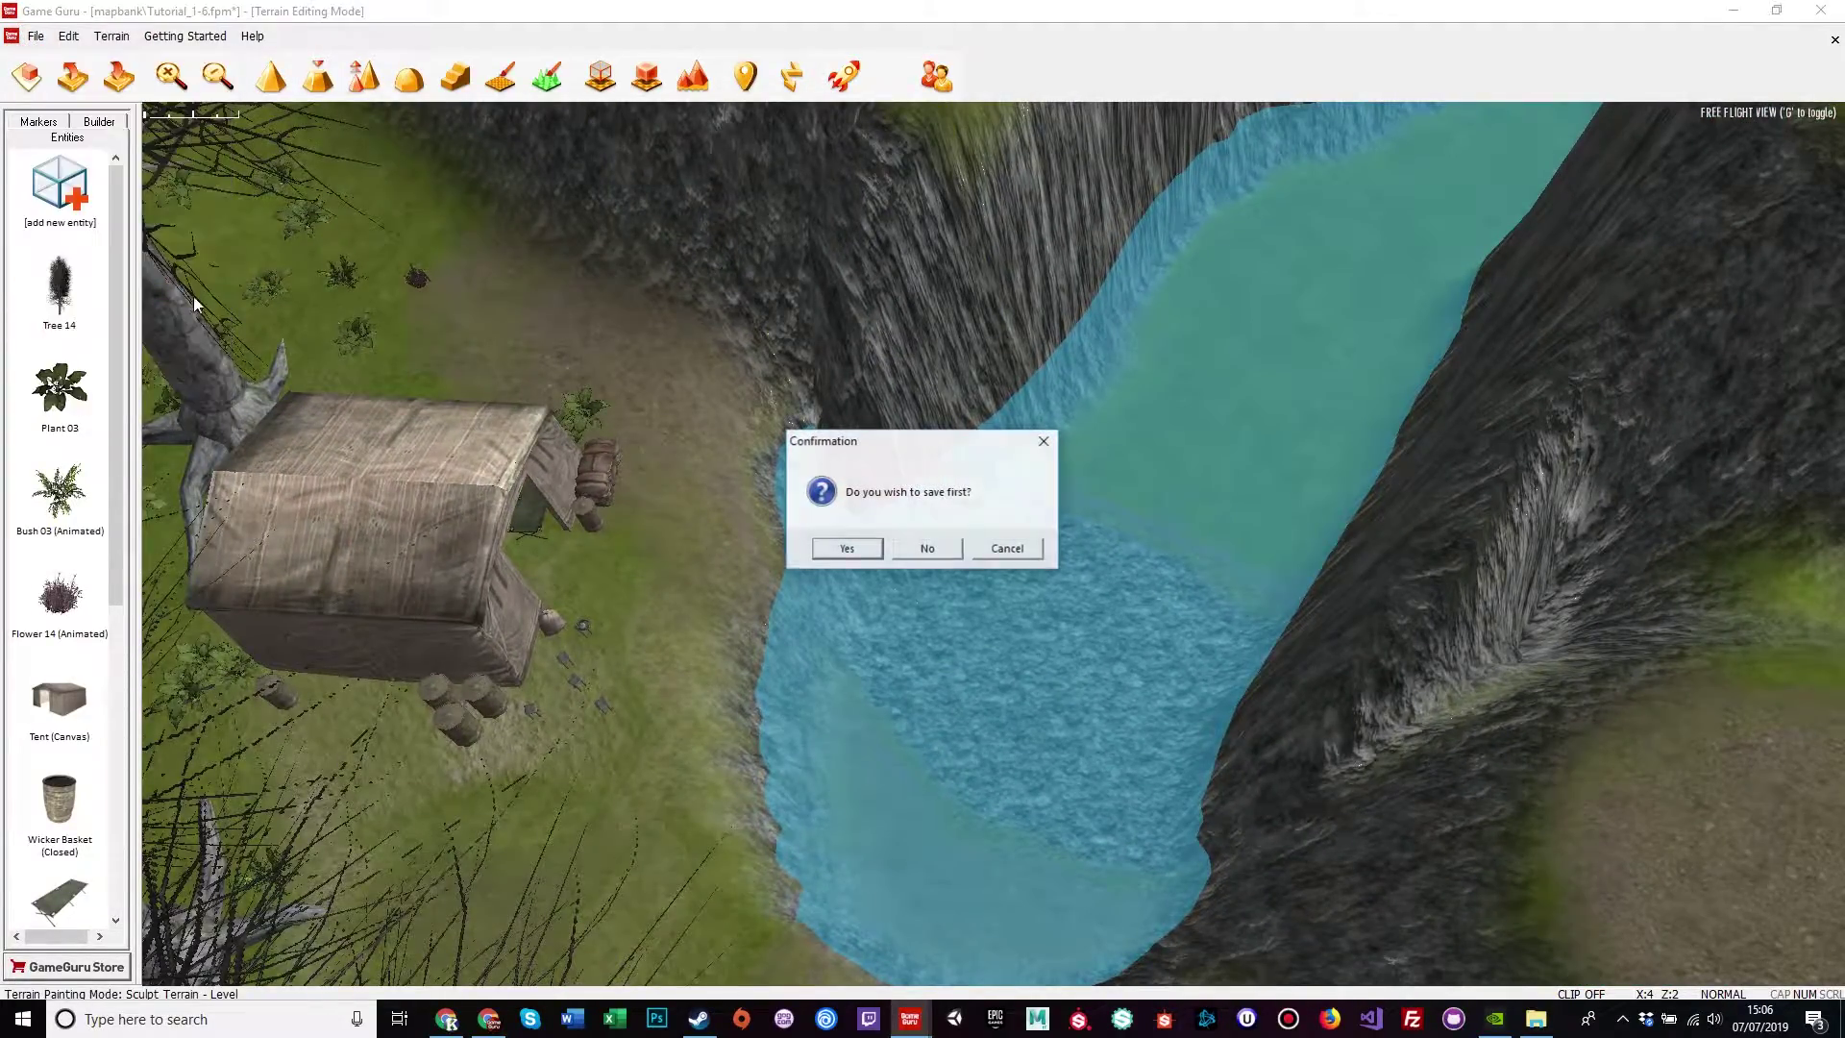
{"action": "left_click", "coordinate": [928, 549]}
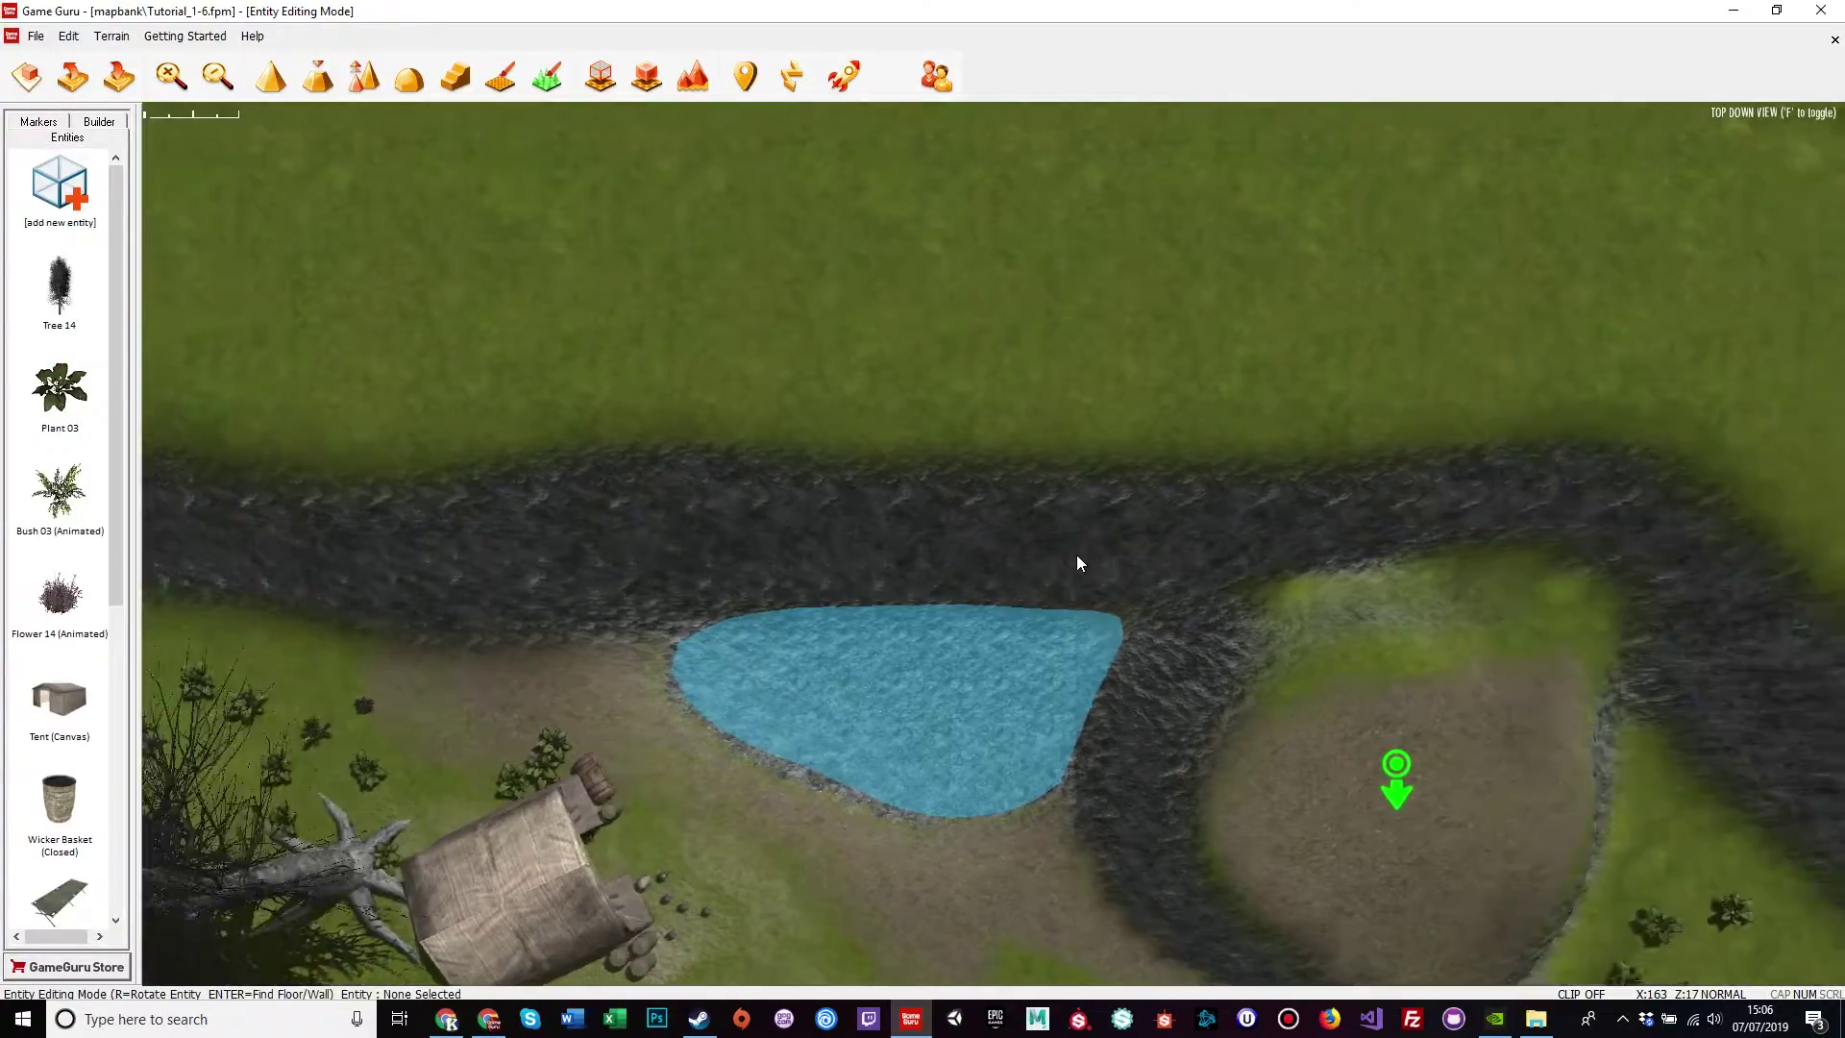
Carve a narrow channel across the ridge from the pond to the water beyond with a smaller Level terrain brush
{"action": "key", "text": "f"}
{"action": "right_click_drag", "start_coordinate": [1076, 555], "coordinate": [1168, 571]}
{"action": "key", "text": "g"}
{"action": "key", "text": "a"}
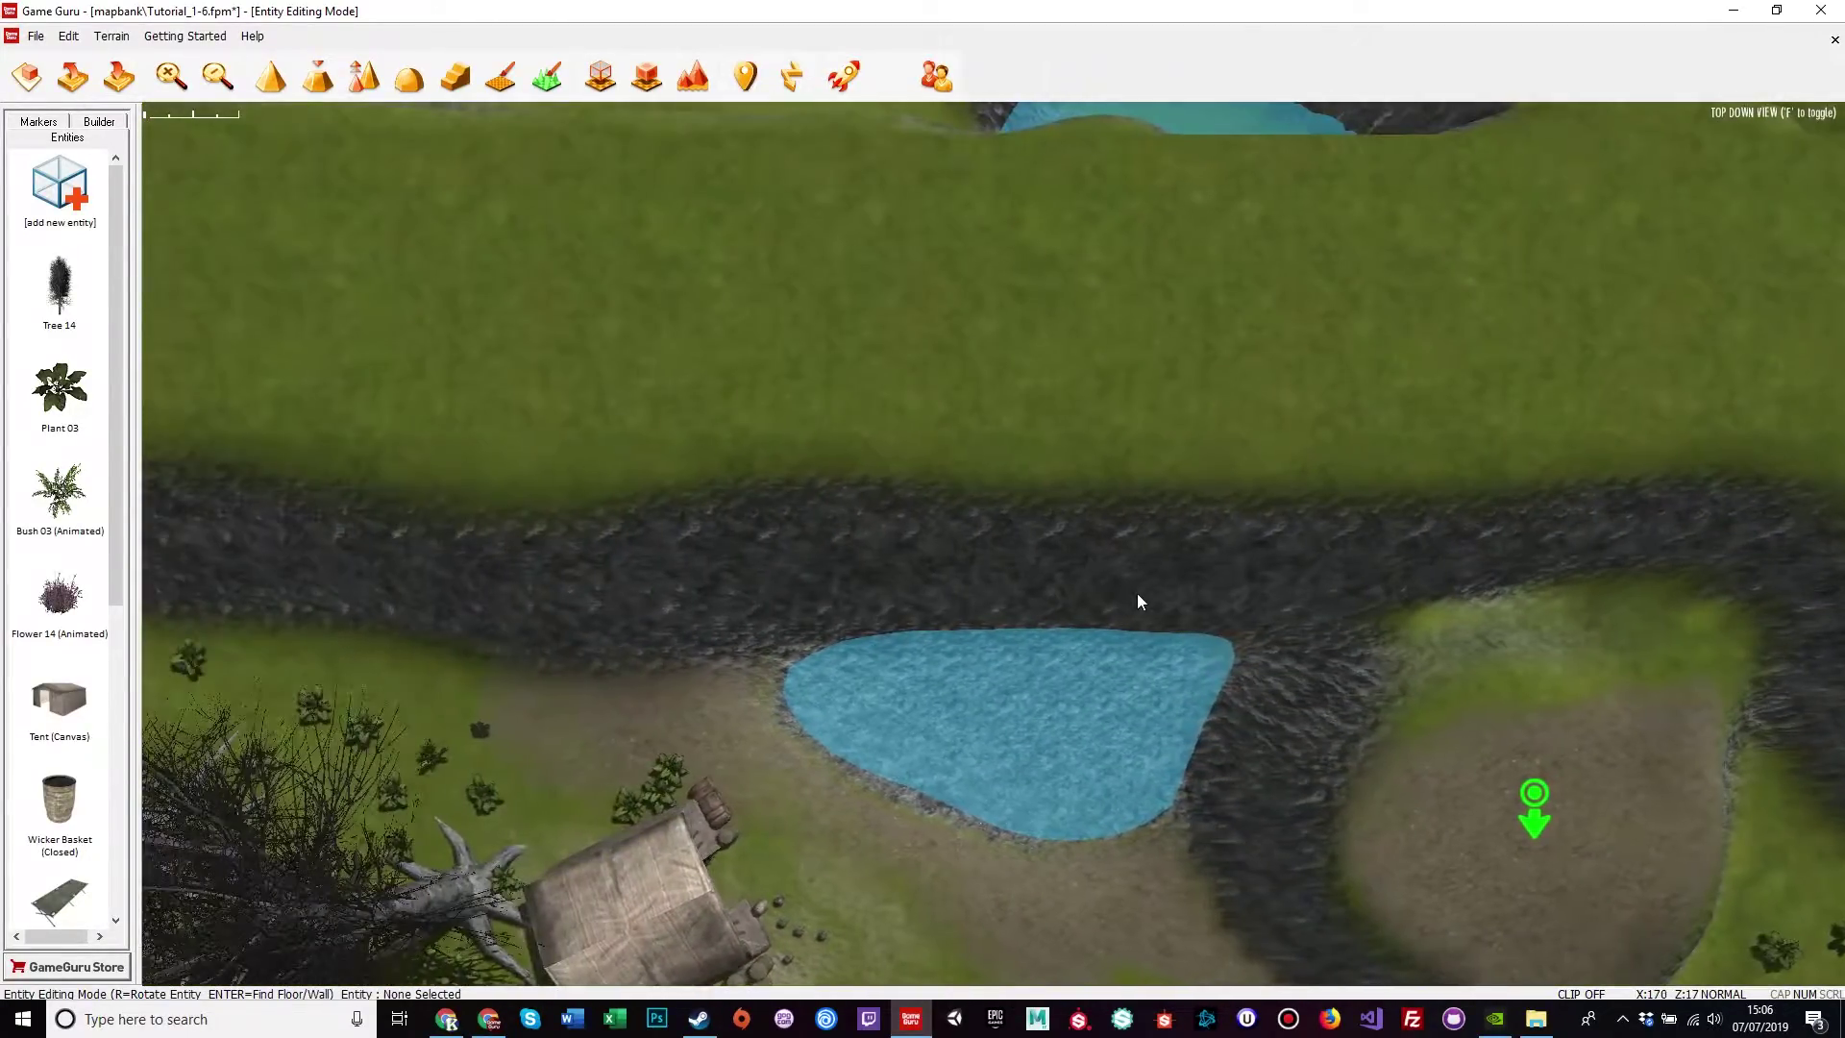
{"action": "key", "text": "w"}
{"action": "key", "text": "d"}
{"action": "key", "text": "s"}
{"action": "key", "text": "a"}
{"action": "key", "text": "w"}
{"action": "scroll", "coordinate": [1037, 550], "scroll_direction": "down", "scroll_amount": 5}
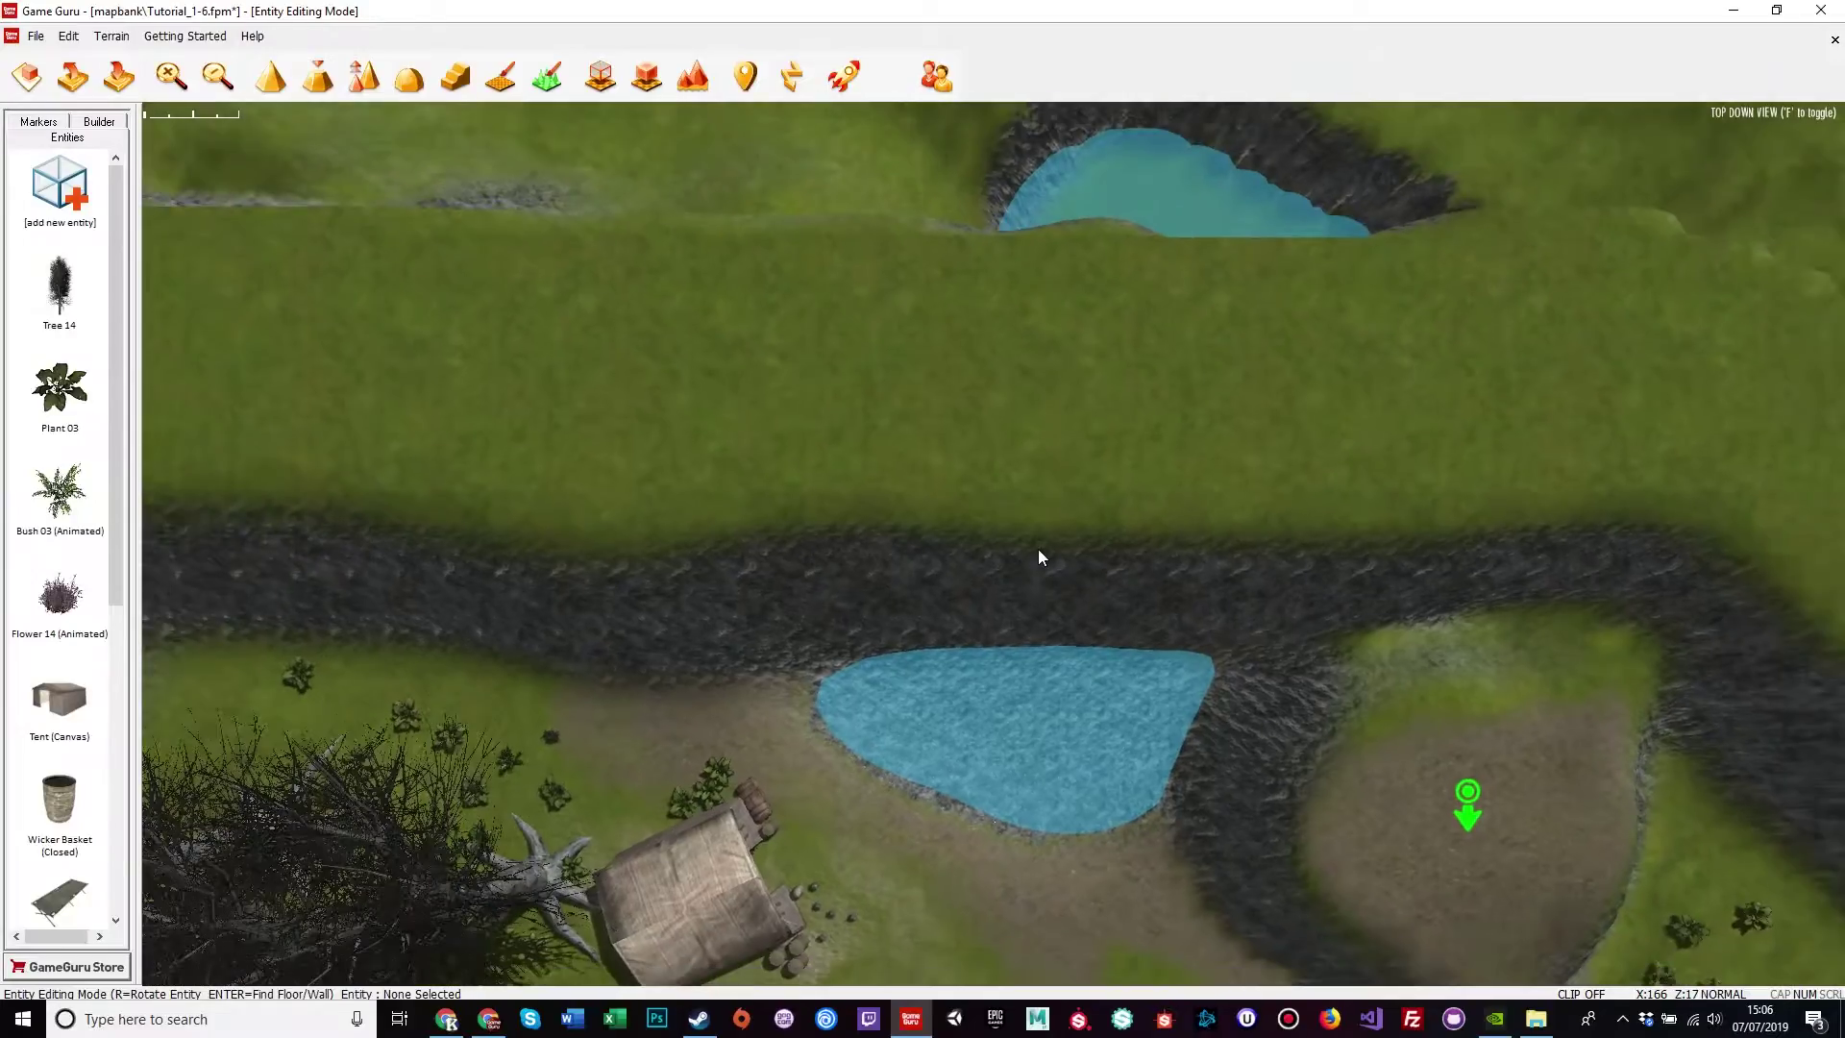
{"action": "scroll", "coordinate": [1038, 549], "scroll_direction": "down", "scroll_amount": 2}
{"action": "key", "text": "d"}
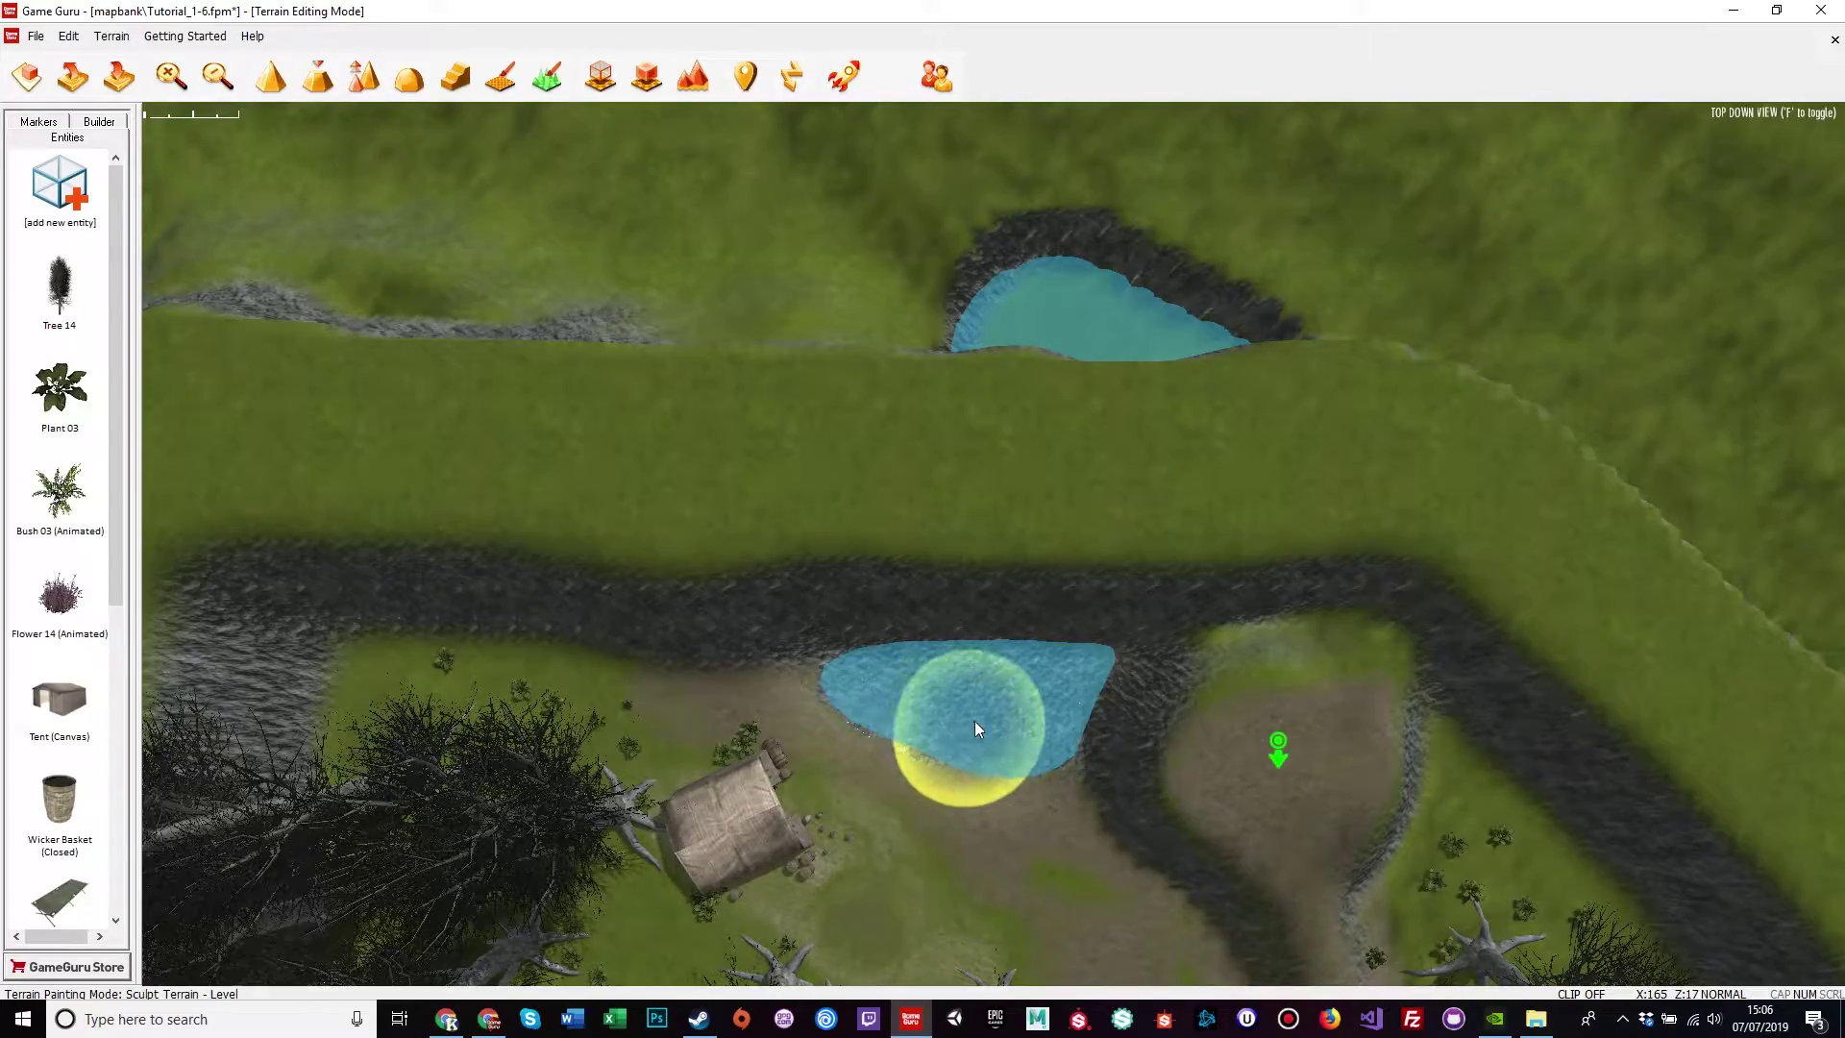
{"action": "key", "text": "bracketleft"}
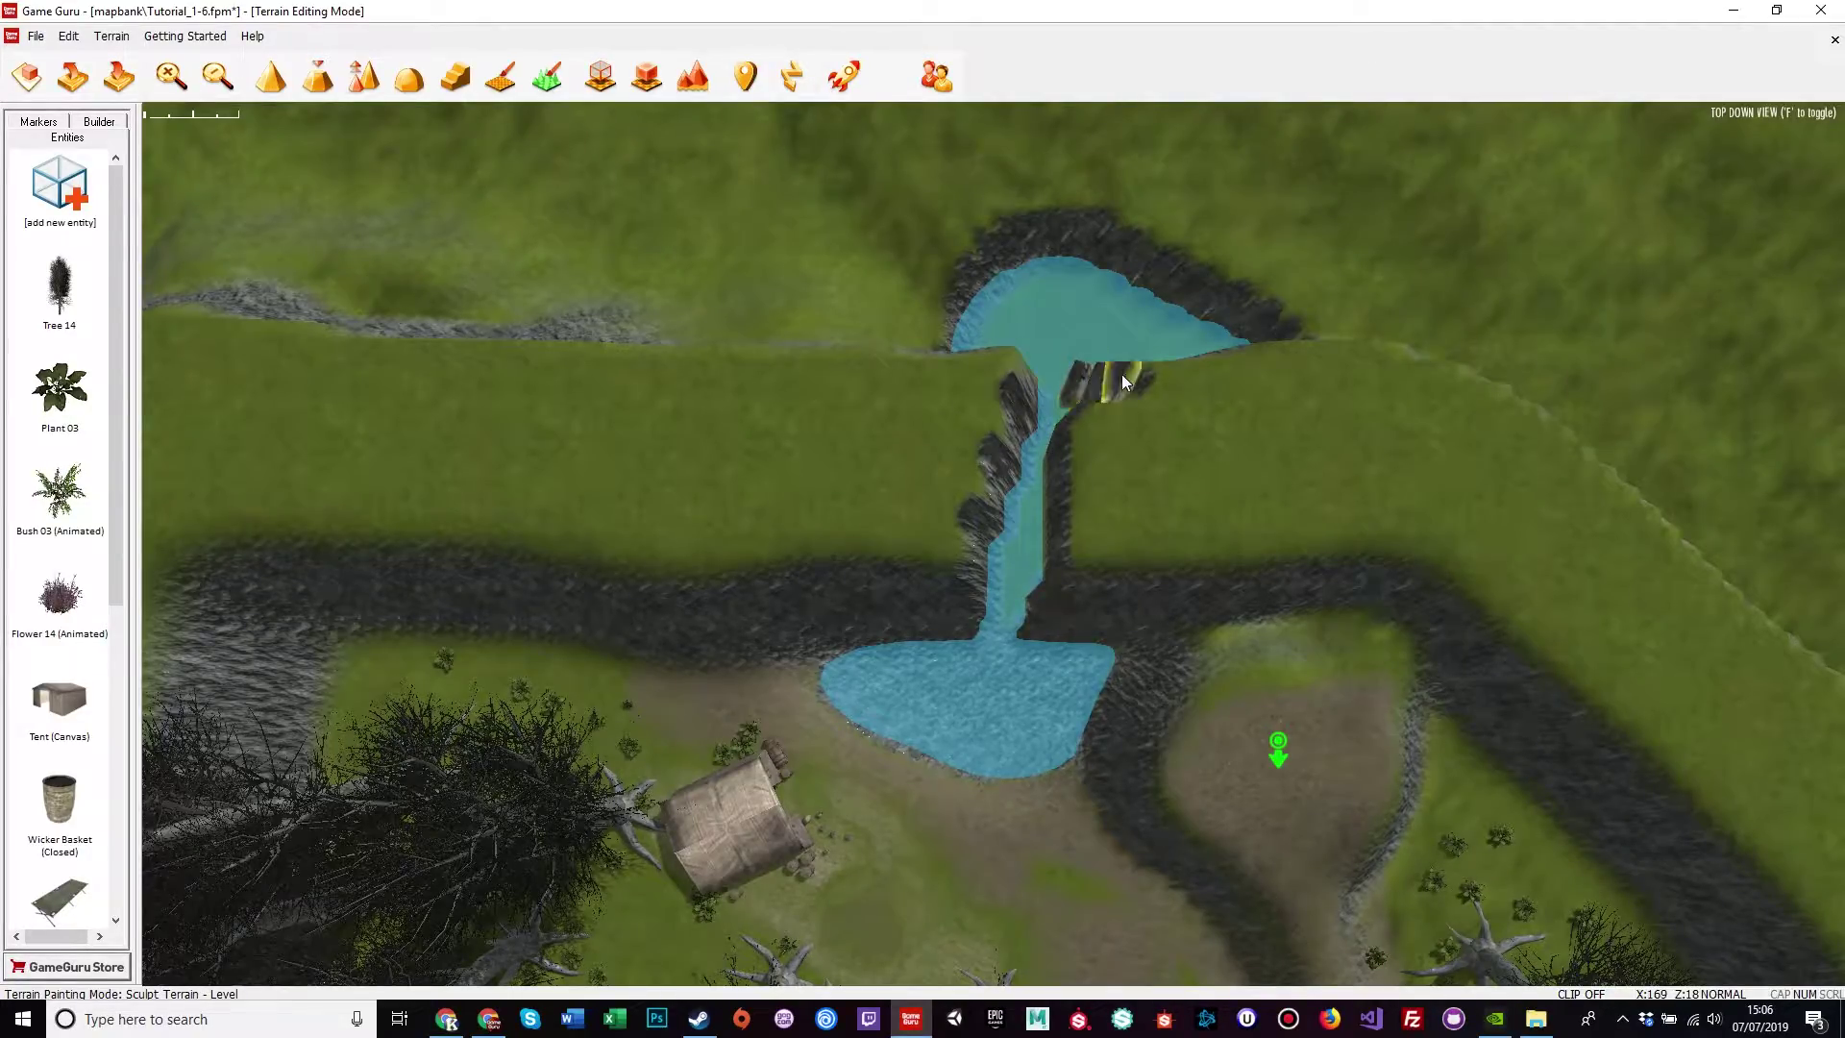
Widen the channel's mouth where it meets the pond, using a slightly larger Level brush in free flight view
{"action": "key", "text": "a"}
{"action": "key", "text": "d"}
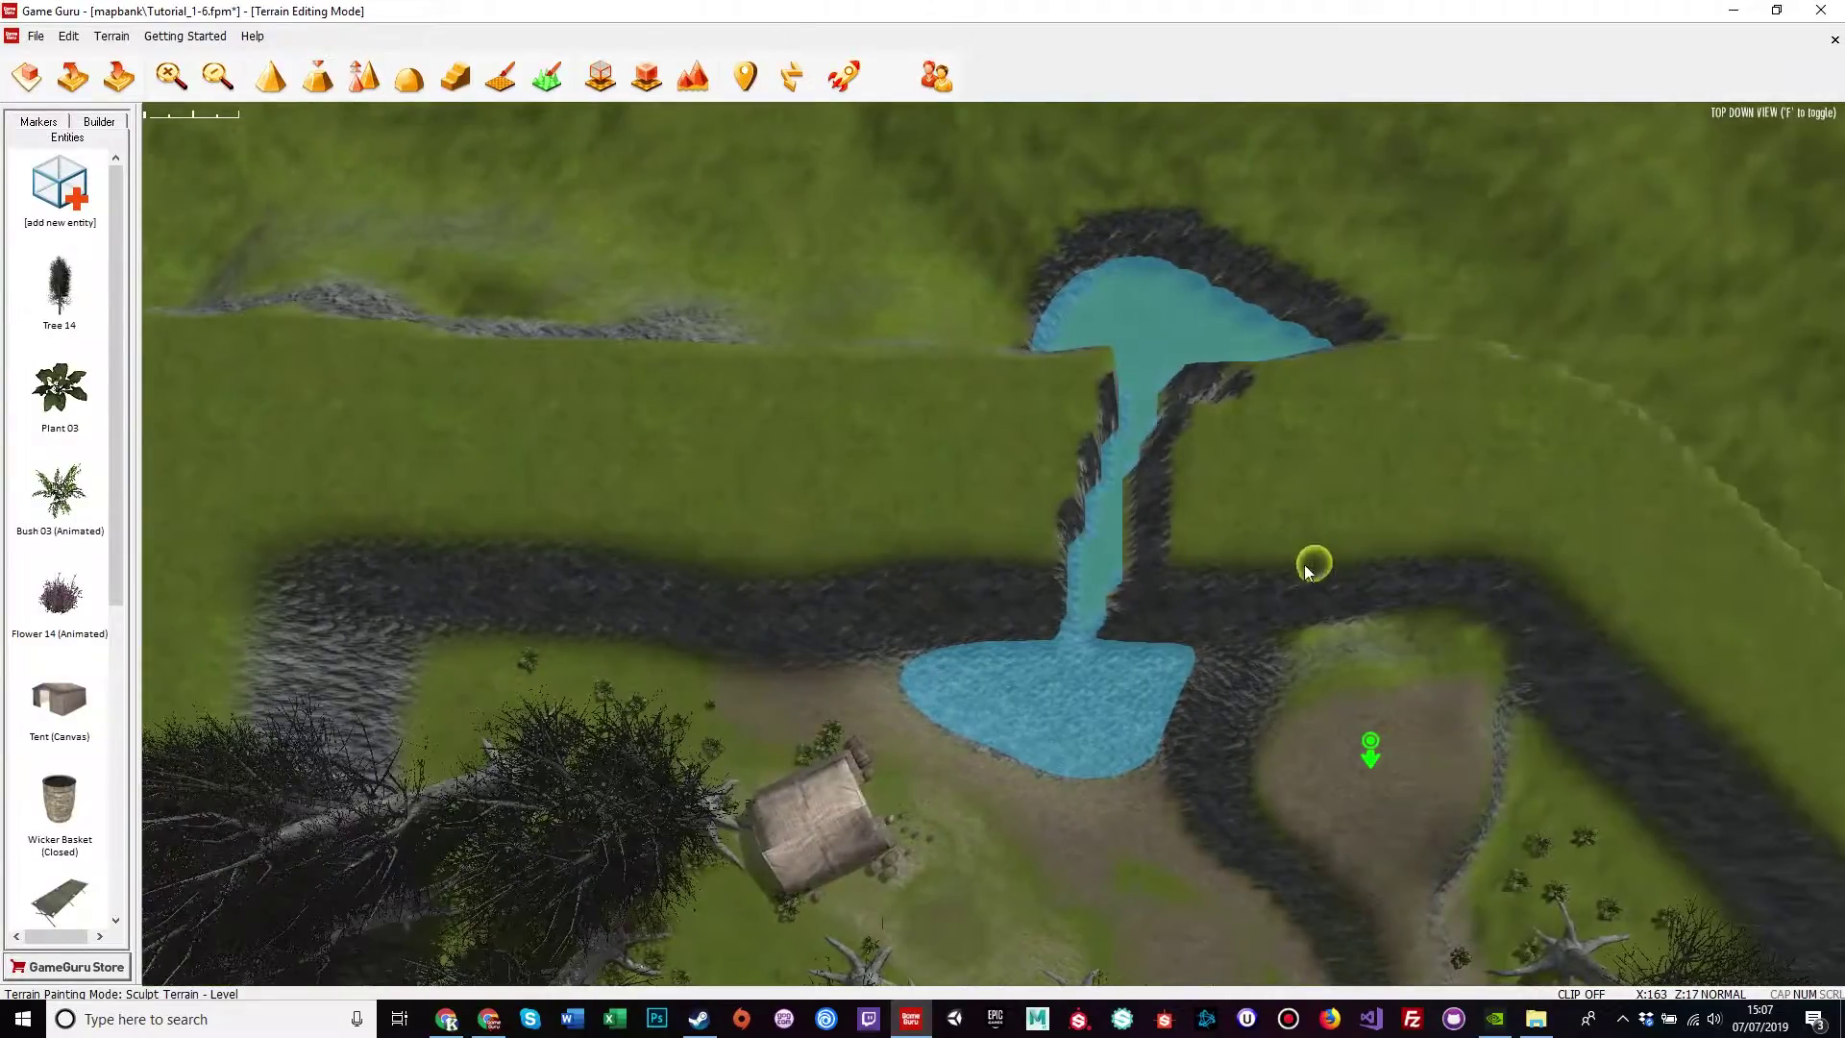
{"action": "key", "text": "w"}
{"action": "key", "text": "f"}
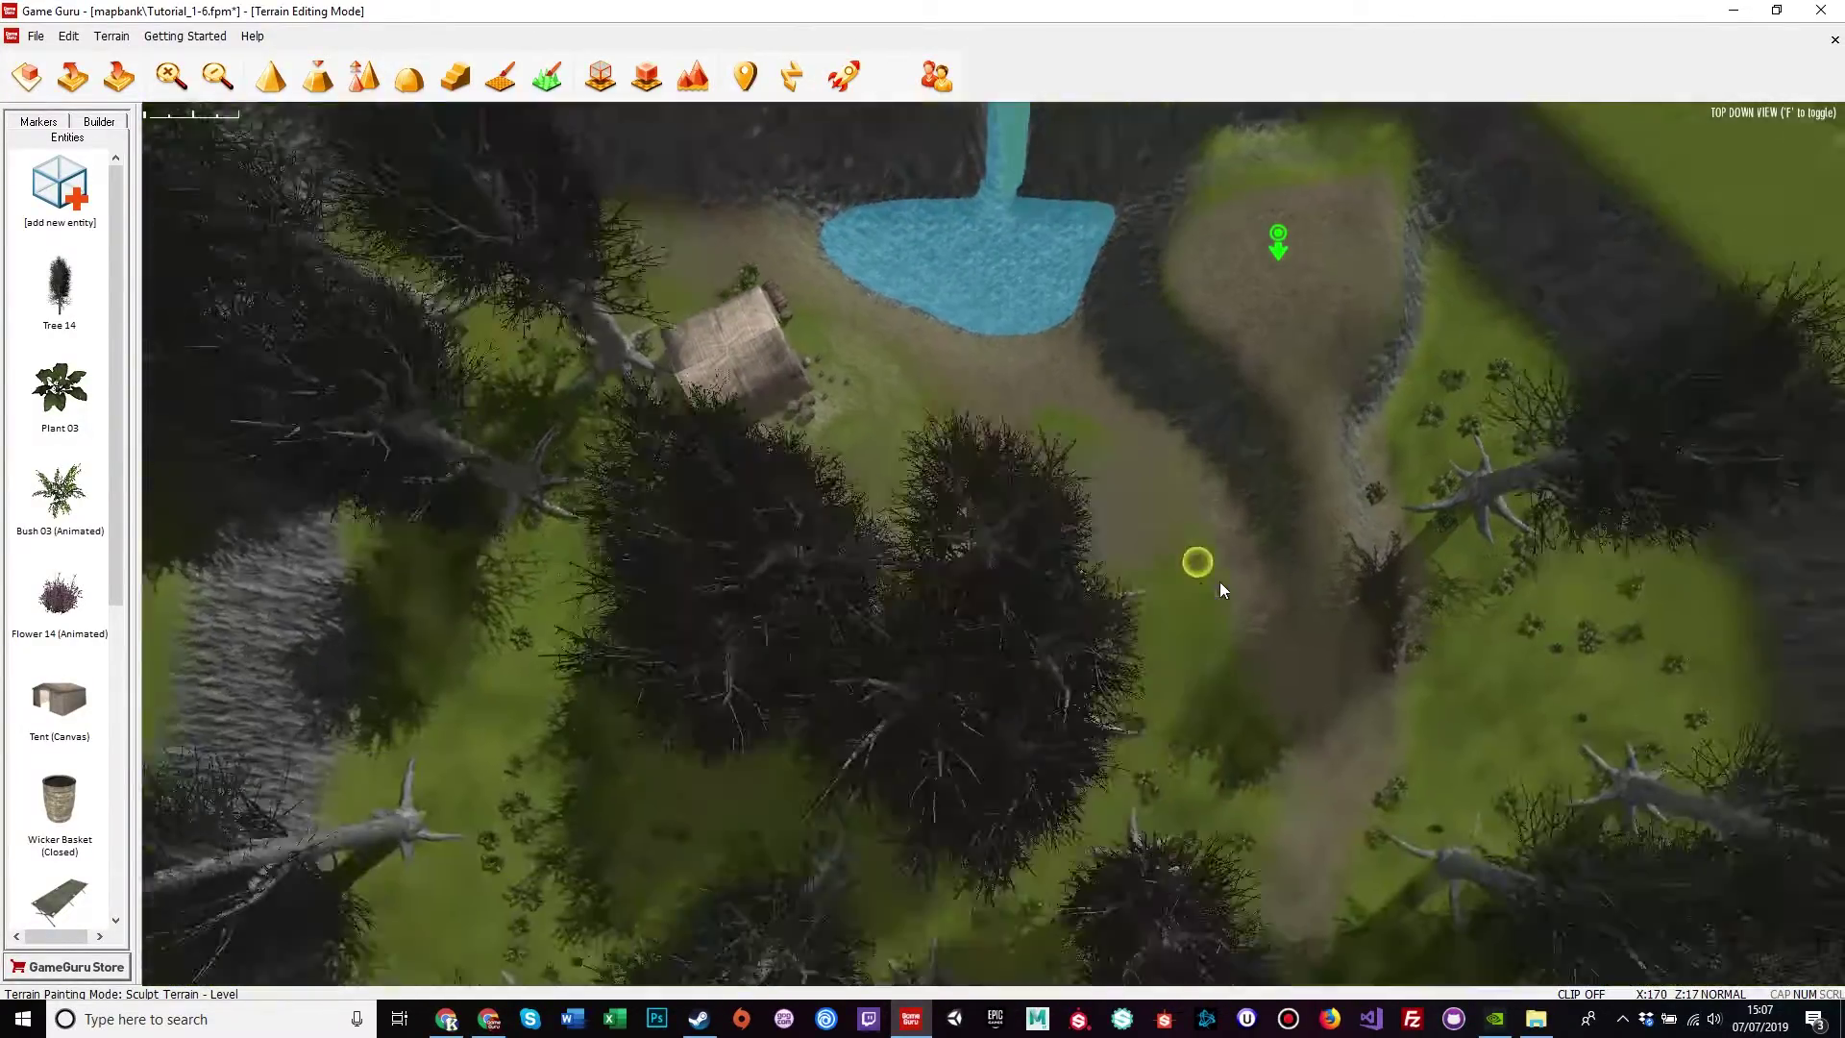
{"action": "key", "text": "w"}
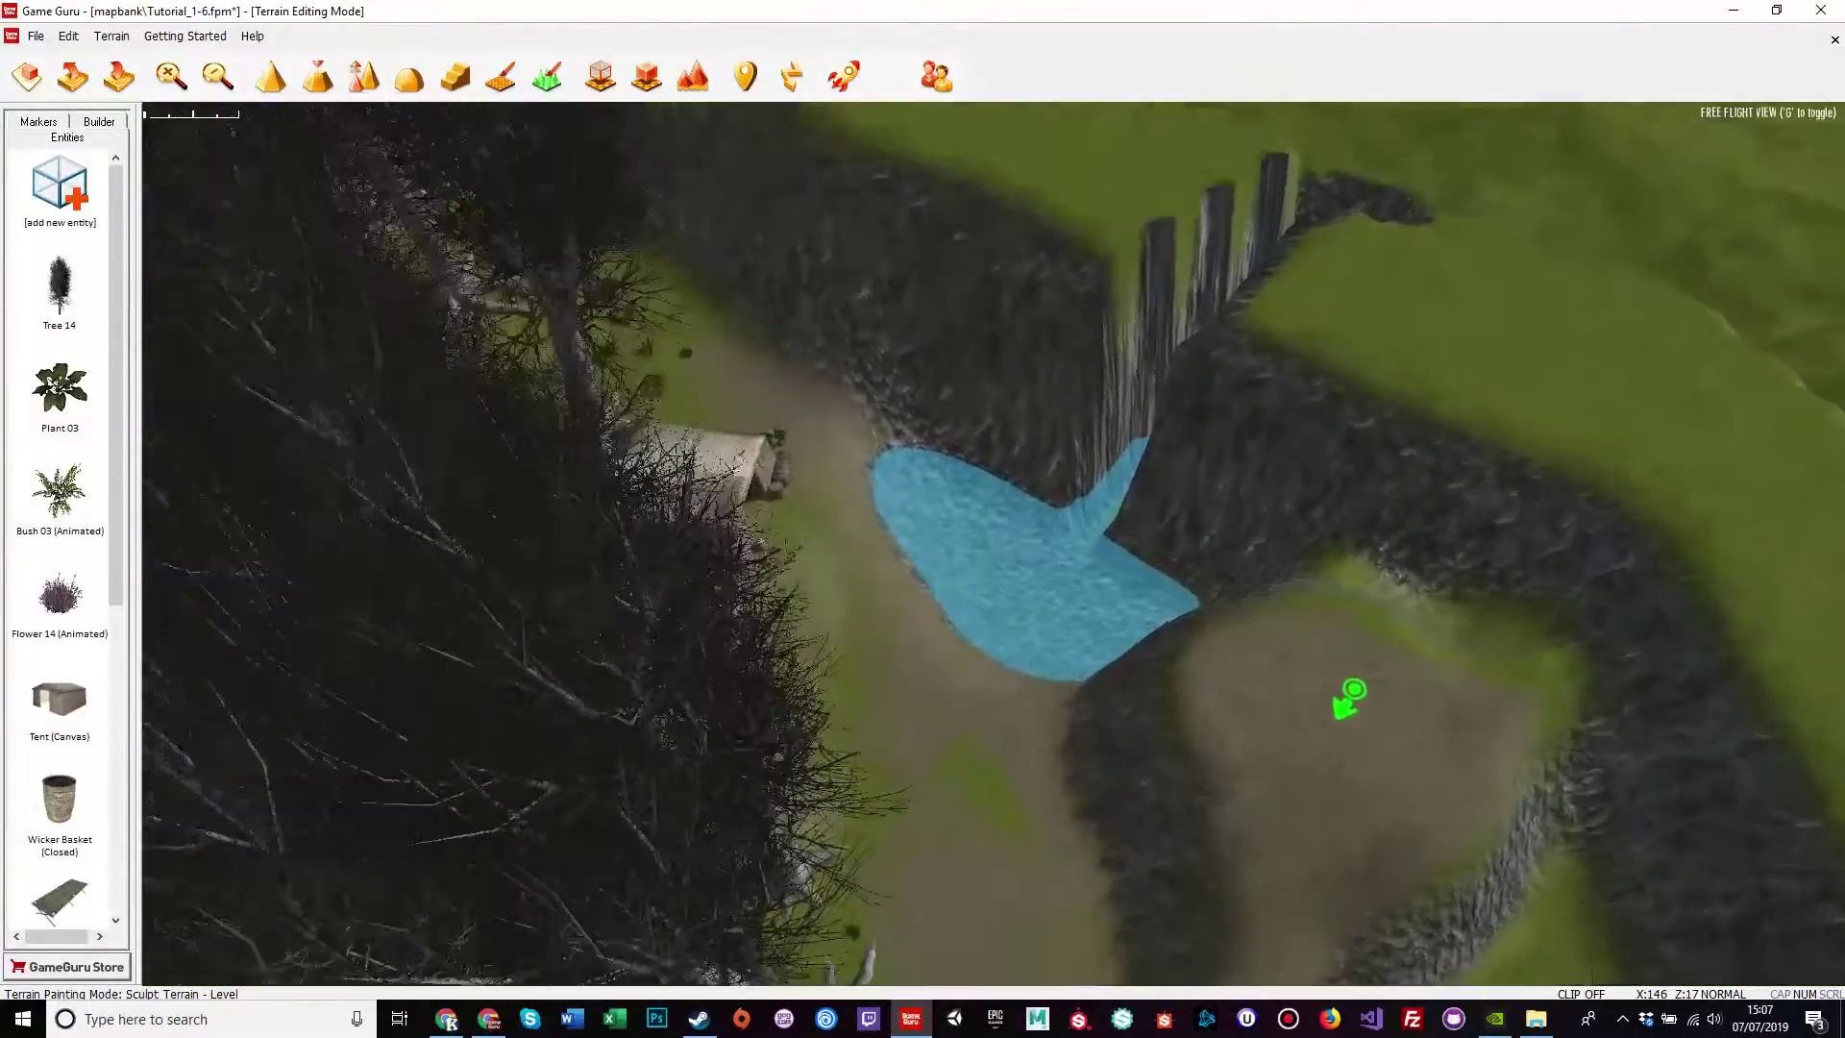
{"action": "key", "text": "w"}
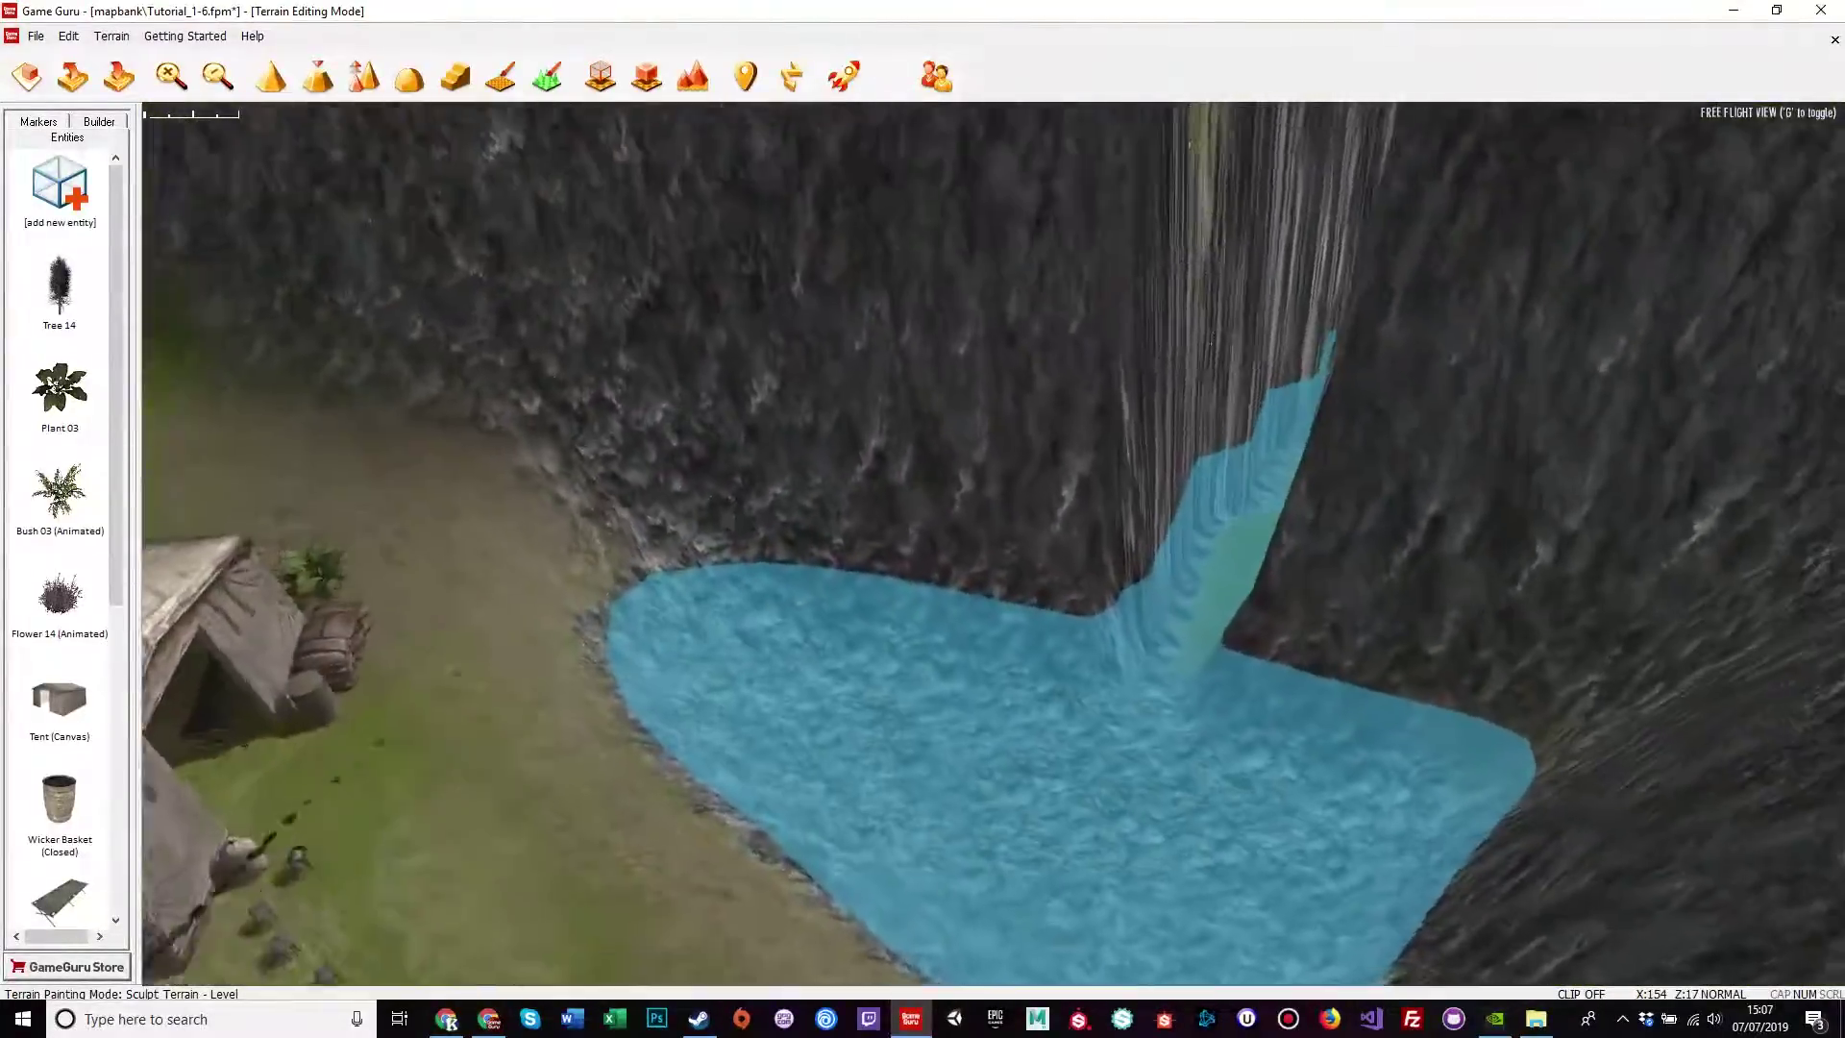
{"action": "mouse_move", "coordinate": [993, 544]}
{"action": "right_mouse_down"}
{"action": "mouse_move", "coordinate": [1009, 384]}
{"action": "mouse_move", "coordinate": [999, 509]}
{"action": "mouse_move", "coordinate": [1028, 384]}
{"action": "mouse_move", "coordinate": [1019, 538]}
{"action": "mouse_move", "coordinate": [1067, 586]}
{"action": "mouse_move", "coordinate": [951, 692]}
{"action": "mouse_move", "coordinate": [990, 528]}
{"action": "mouse_move", "coordinate": [1009, 577]}
{"action": "mouse_move", "coordinate": [1185, 568]}
{"action": "right_mouse_up"}
{"action": "key", "text": "d"}
{"action": "key", "text": "s"}
{"action": "key", "text": "w"}
{"action": "key", "text": "a"}
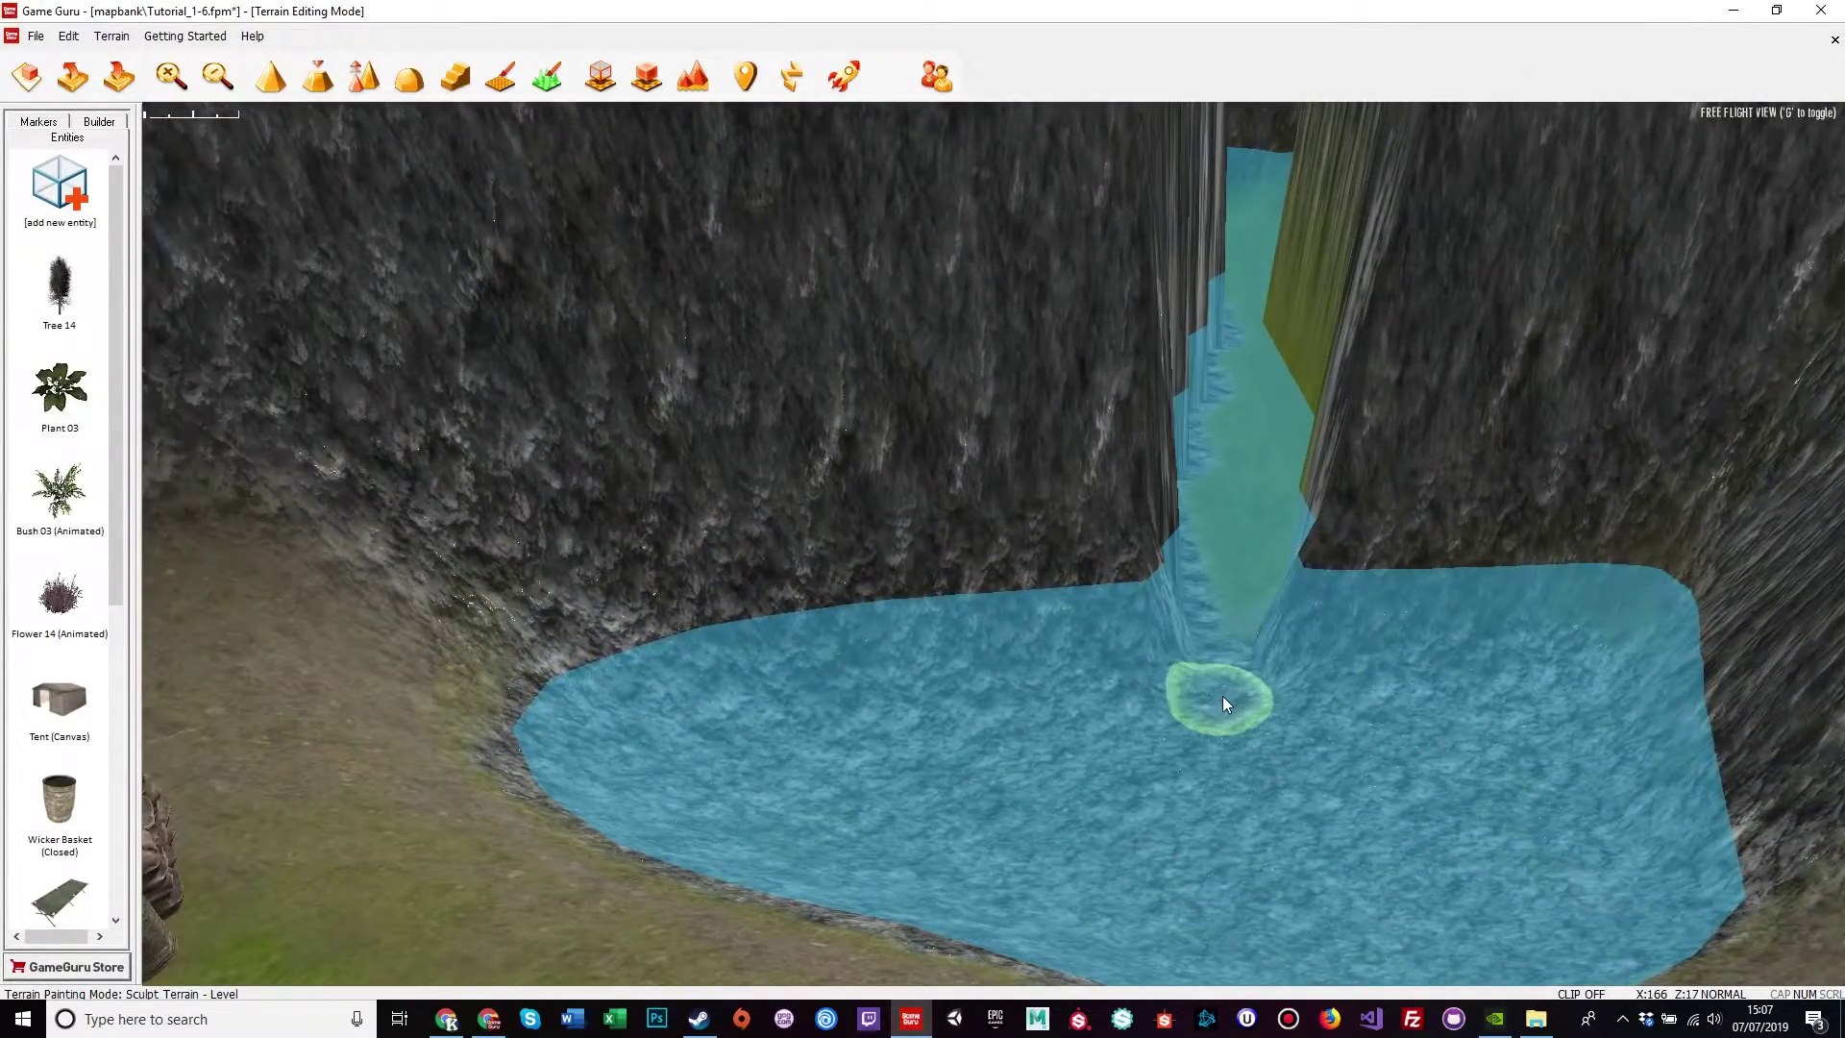
{"action": "key", "text": "plus"}
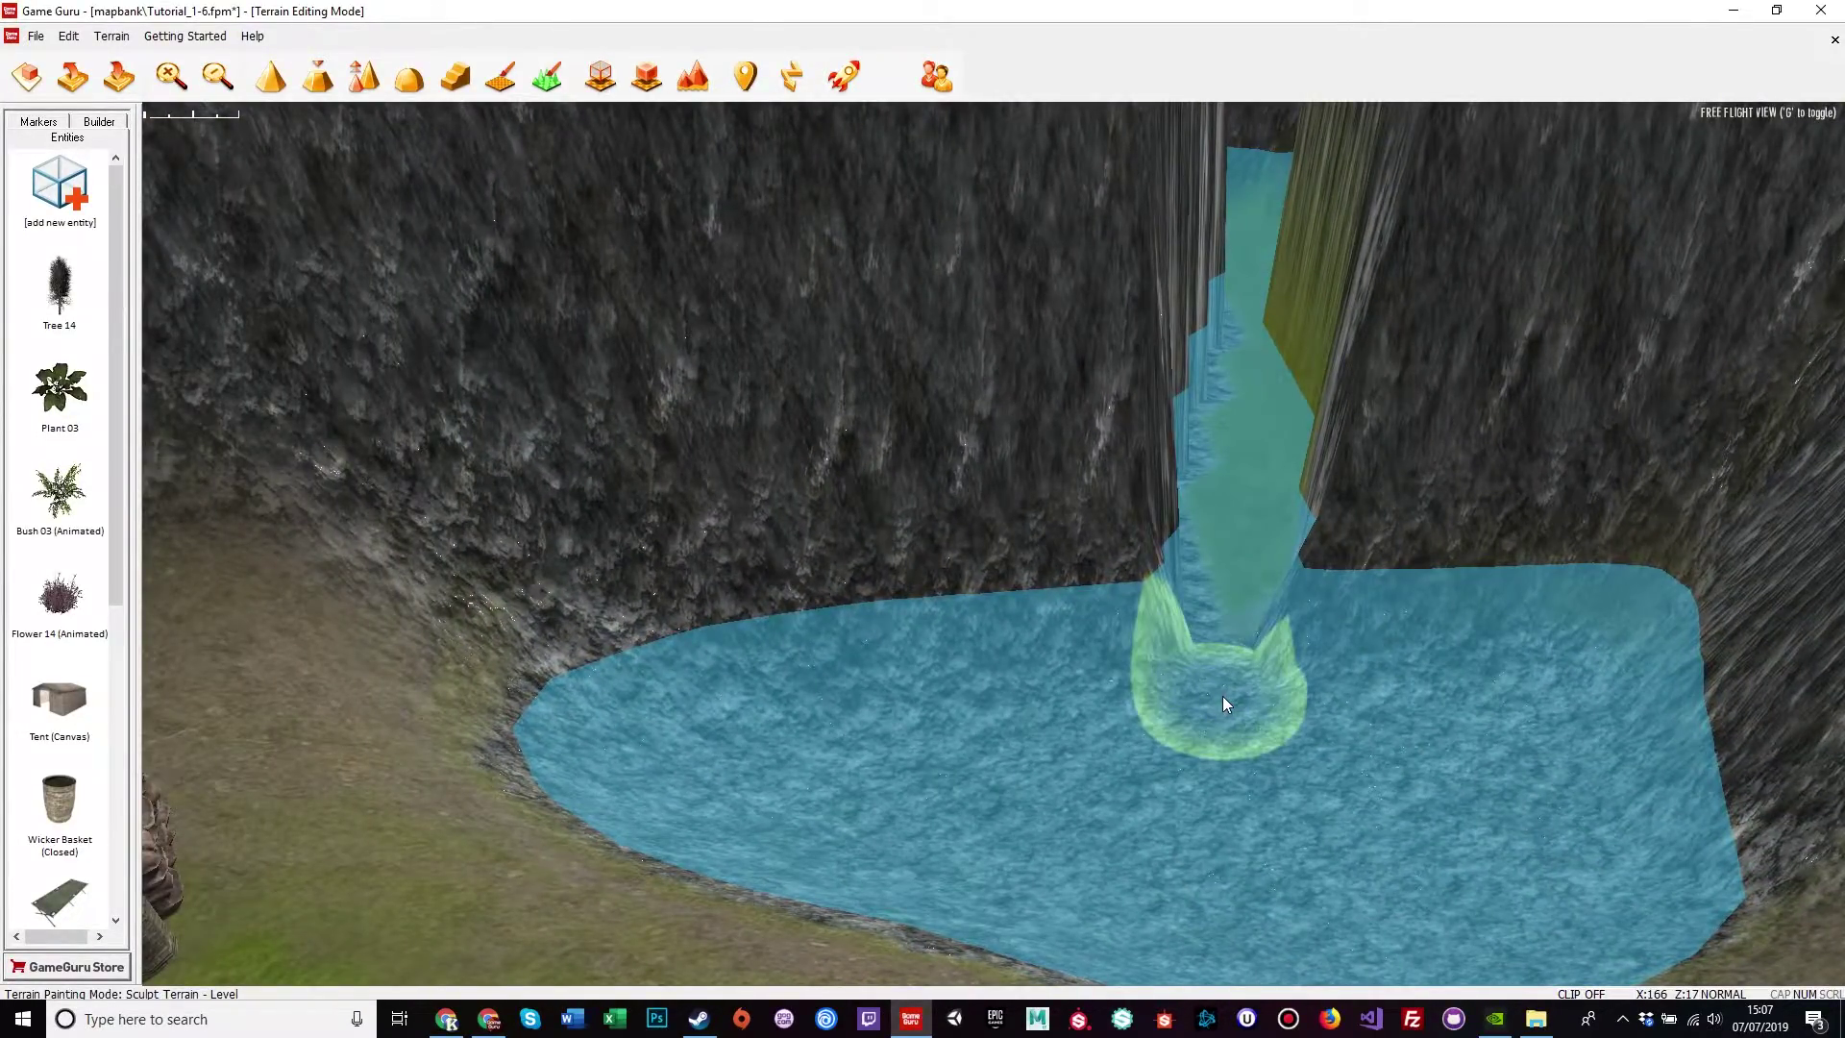
{"action": "left_click_drag", "start_coordinate": [1222, 696], "coordinate": [1231, 527]}
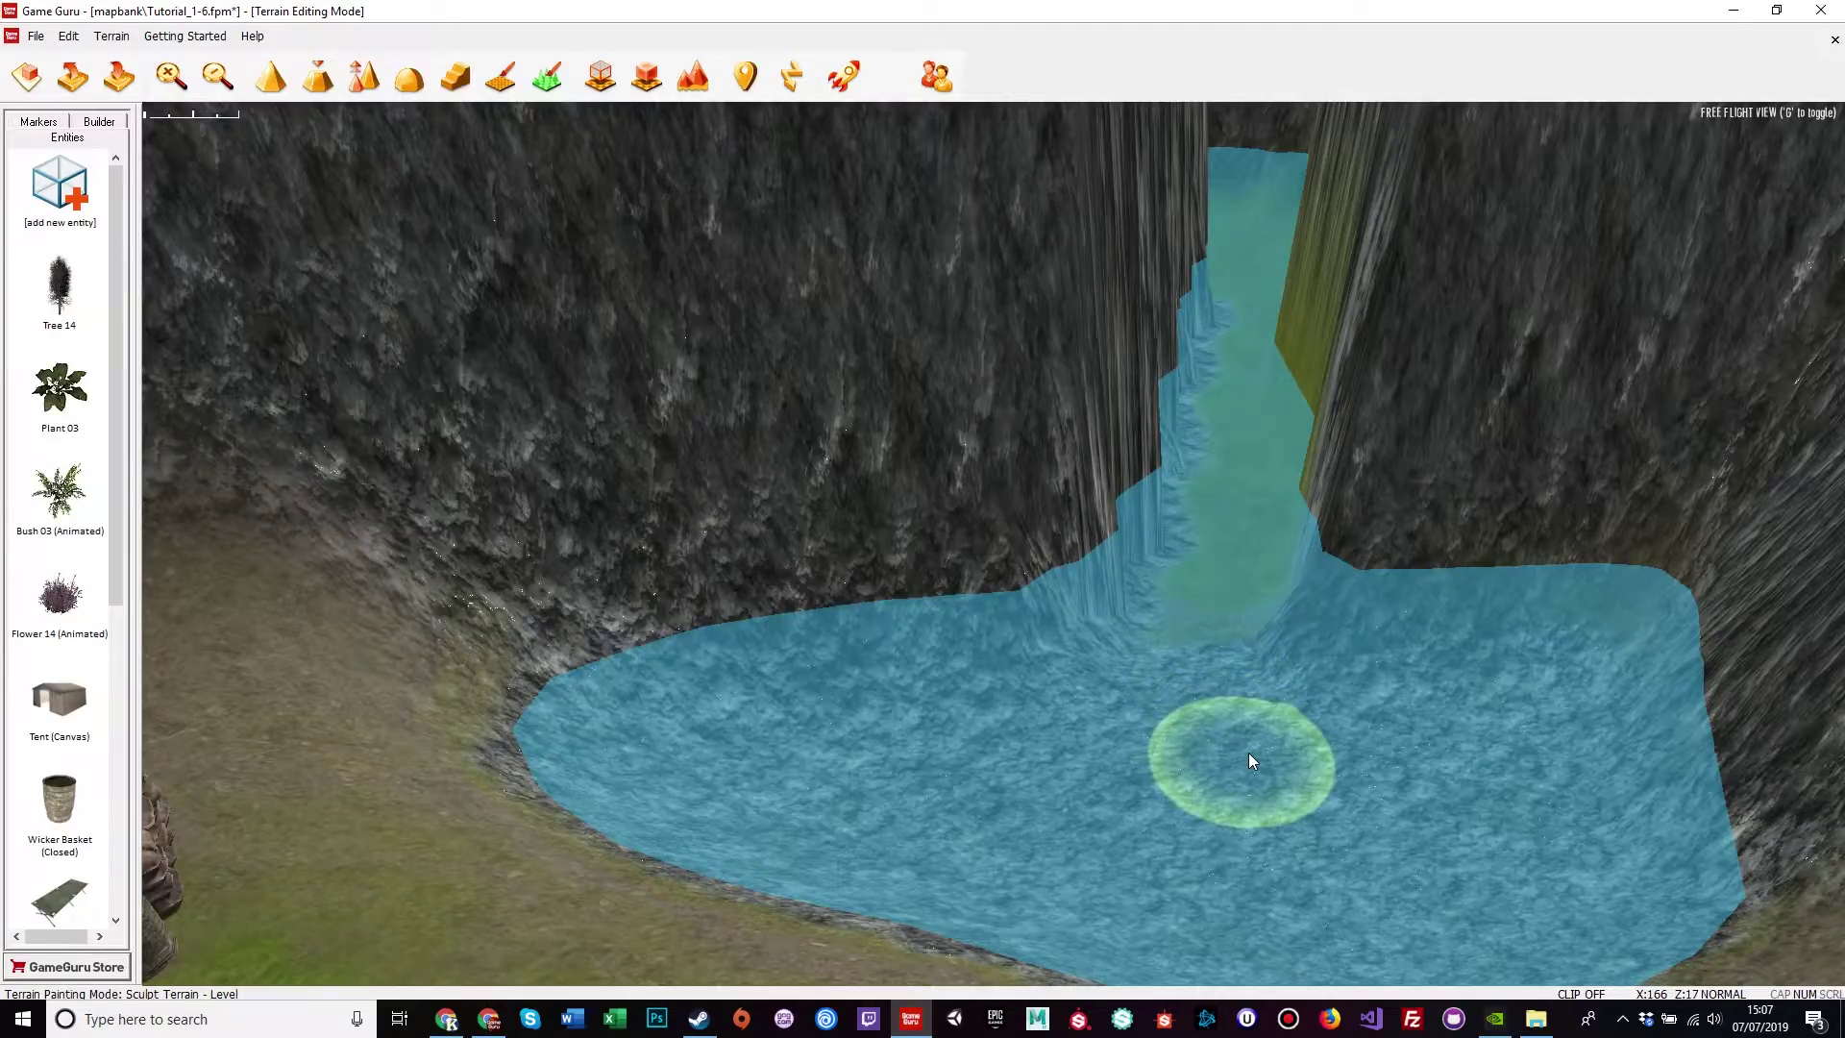
Examine the carved channel from over the ridge and from its far side
{"action": "key", "text": "d"}
{"action": "key", "text": "w"}
{"action": "right_click_drag", "start_coordinate": [1248, 752], "coordinate": [1758, 638]}
{"action": "key", "text": "w"}
{"action": "key", "text": "w"}
{"action": "key", "text": "w"}
{"action": "key", "text": "s"}
{"action": "key", "text": "w"}
{"action": "key", "text": "s"}
{"action": "key", "text": "w"}
{"action": "key", "text": "s"}
{"action": "key", "text": "s"}
{"action": "key", "text": "s"}
{"action": "key", "text": "a"}
{"action": "key", "text": "a"}
{"action": "key", "text": "a"}
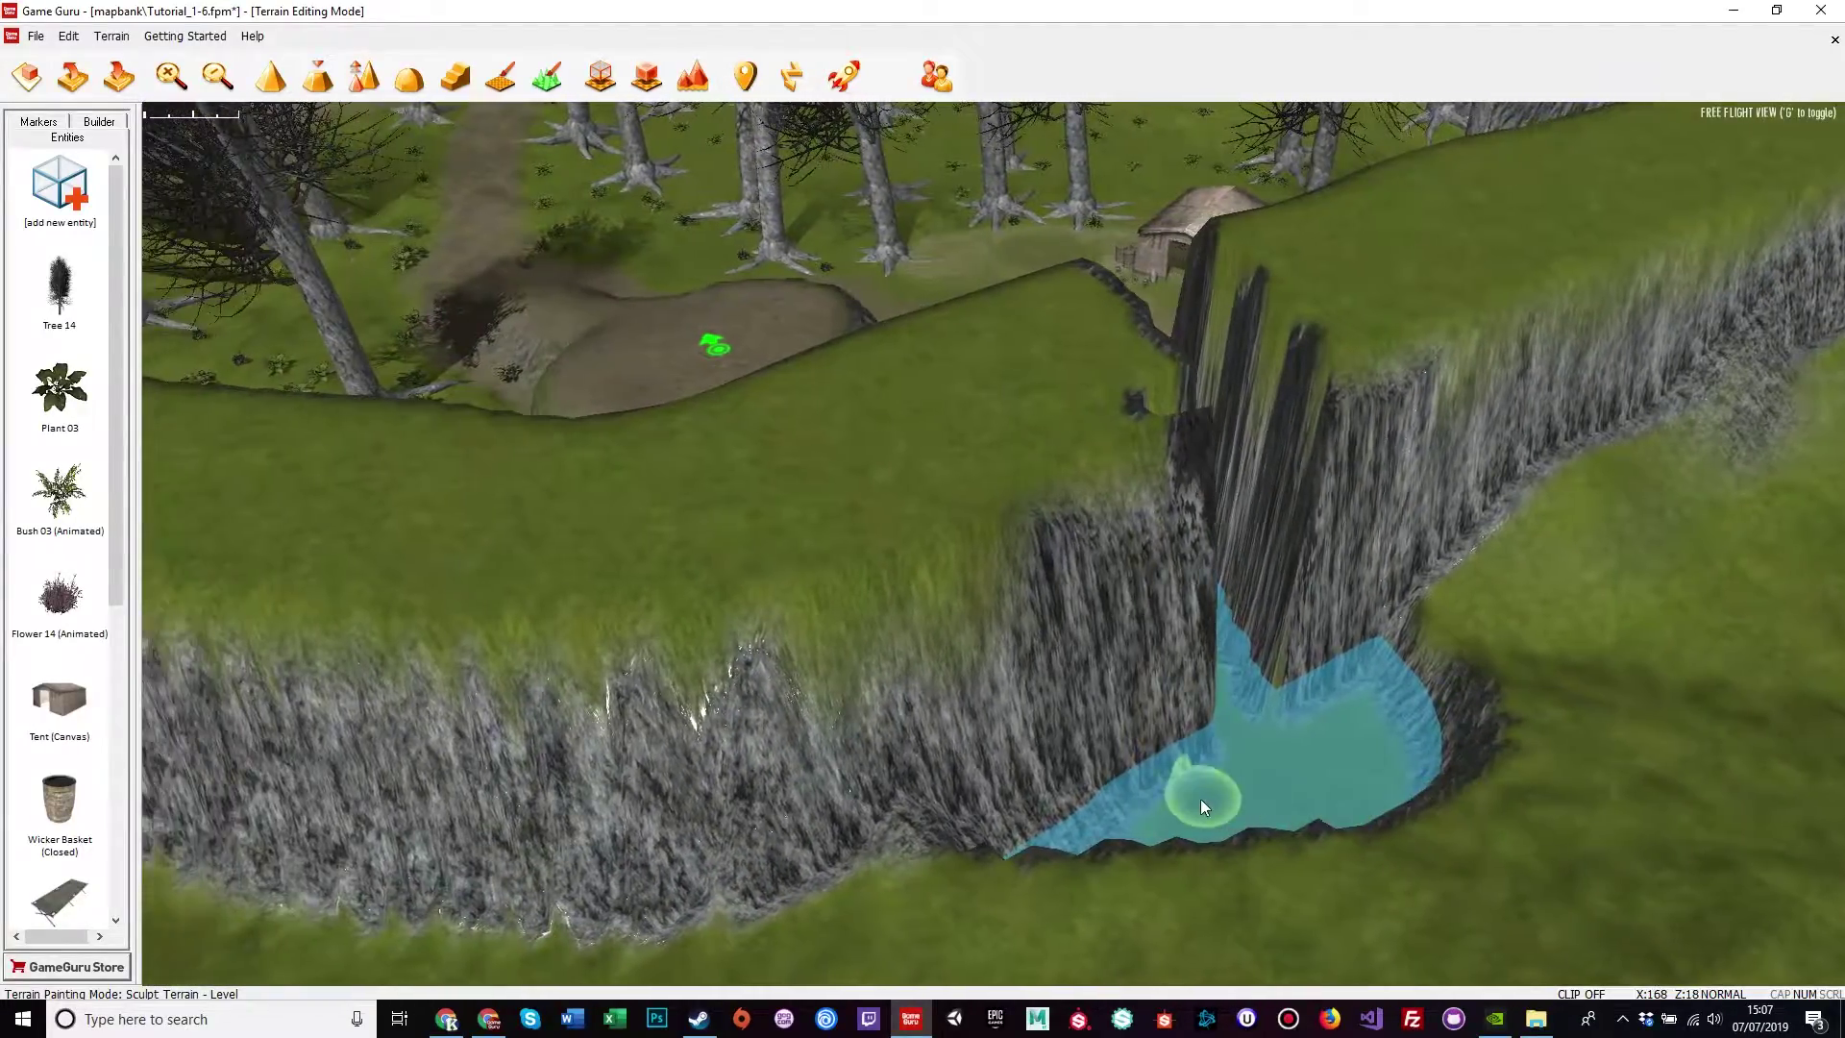
Inspect where the channel opens into the water behind the ridge from several closer angles
{"action": "mouse_move", "coordinate": [1201, 799]}
{"action": "right_mouse_down"}
{"action": "mouse_move", "coordinate": [1365, 903]}
{"action": "mouse_move", "coordinate": [1374, 807]}
{"action": "mouse_move", "coordinate": [1393, 855]}
{"action": "mouse_move", "coordinate": [1547, 846]}
{"action": "right_mouse_up"}
{"action": "key", "text": "a"}
{"action": "right_click_drag", "start_coordinate": [1355, 860], "coordinate": [1374, 830]}
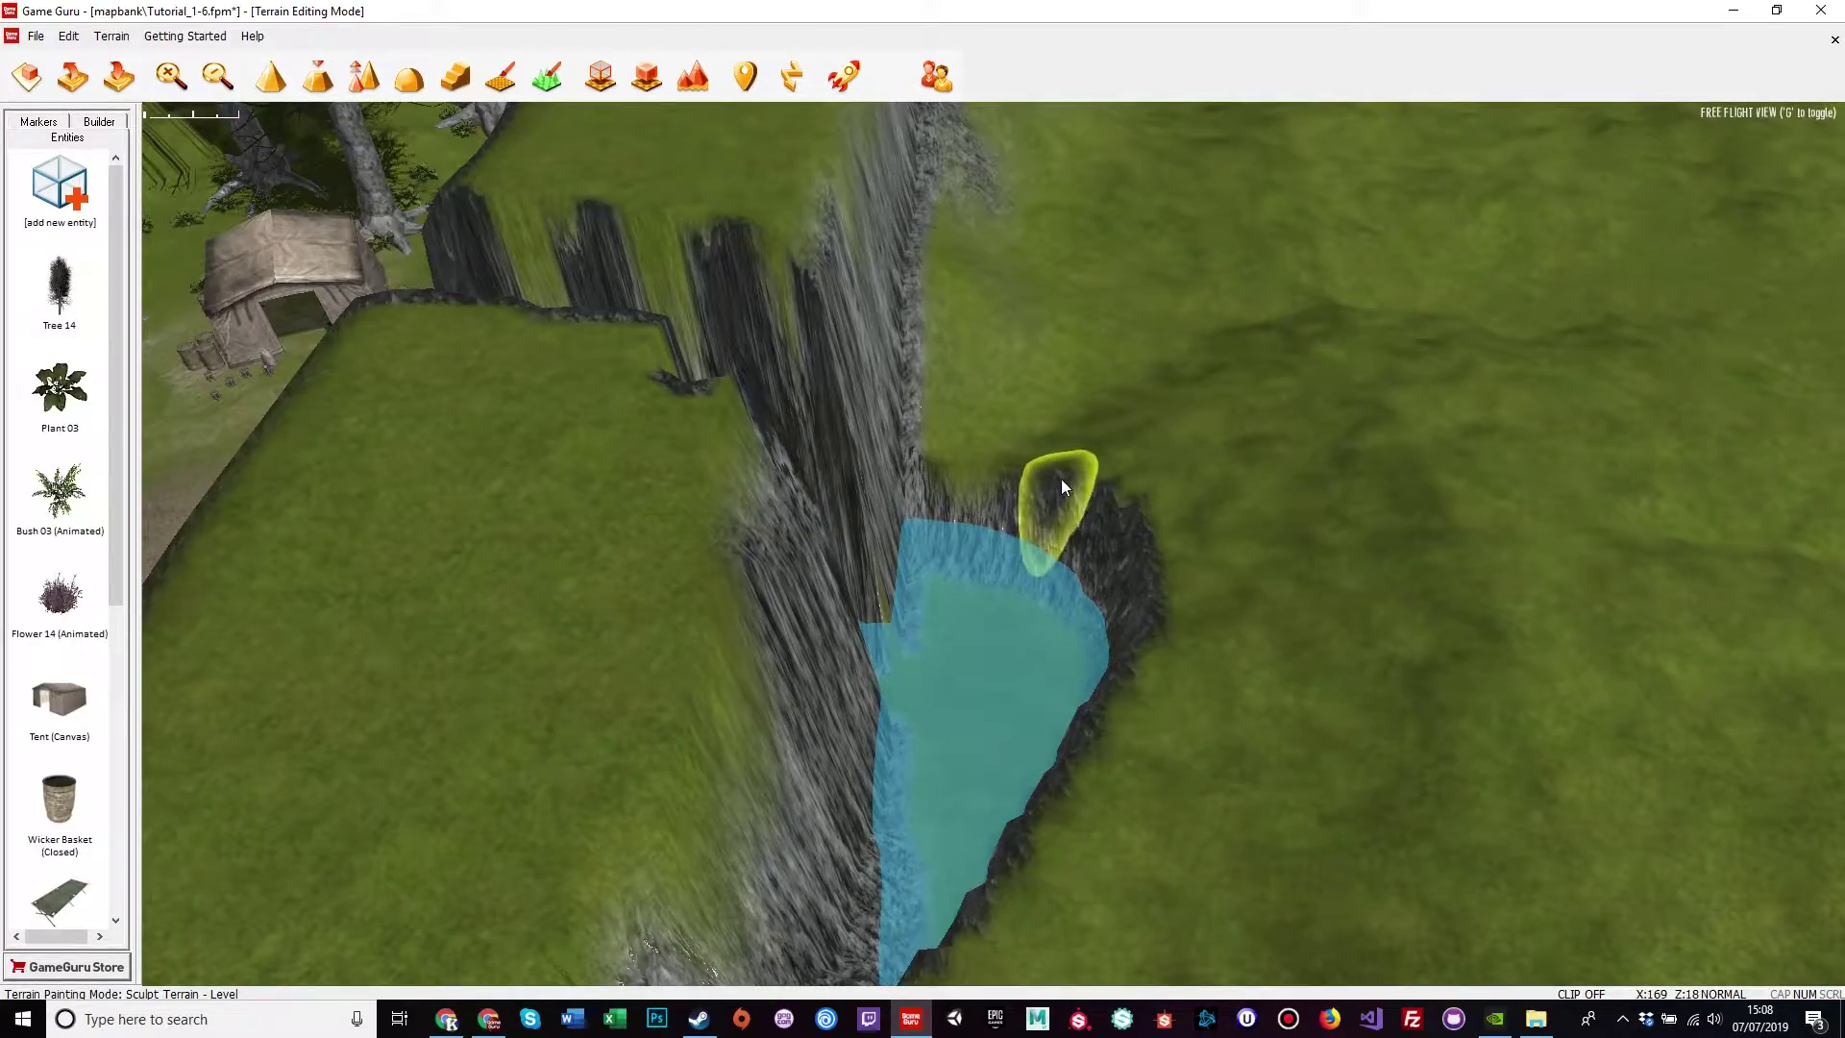
{"action": "key", "text": "d"}
{"action": "right_click_drag", "start_coordinate": [1193, 573], "coordinate": [984, 485]}
{"action": "key", "text": "w"}
{"action": "key", "text": "s"}
{"action": "key", "text": "w"}
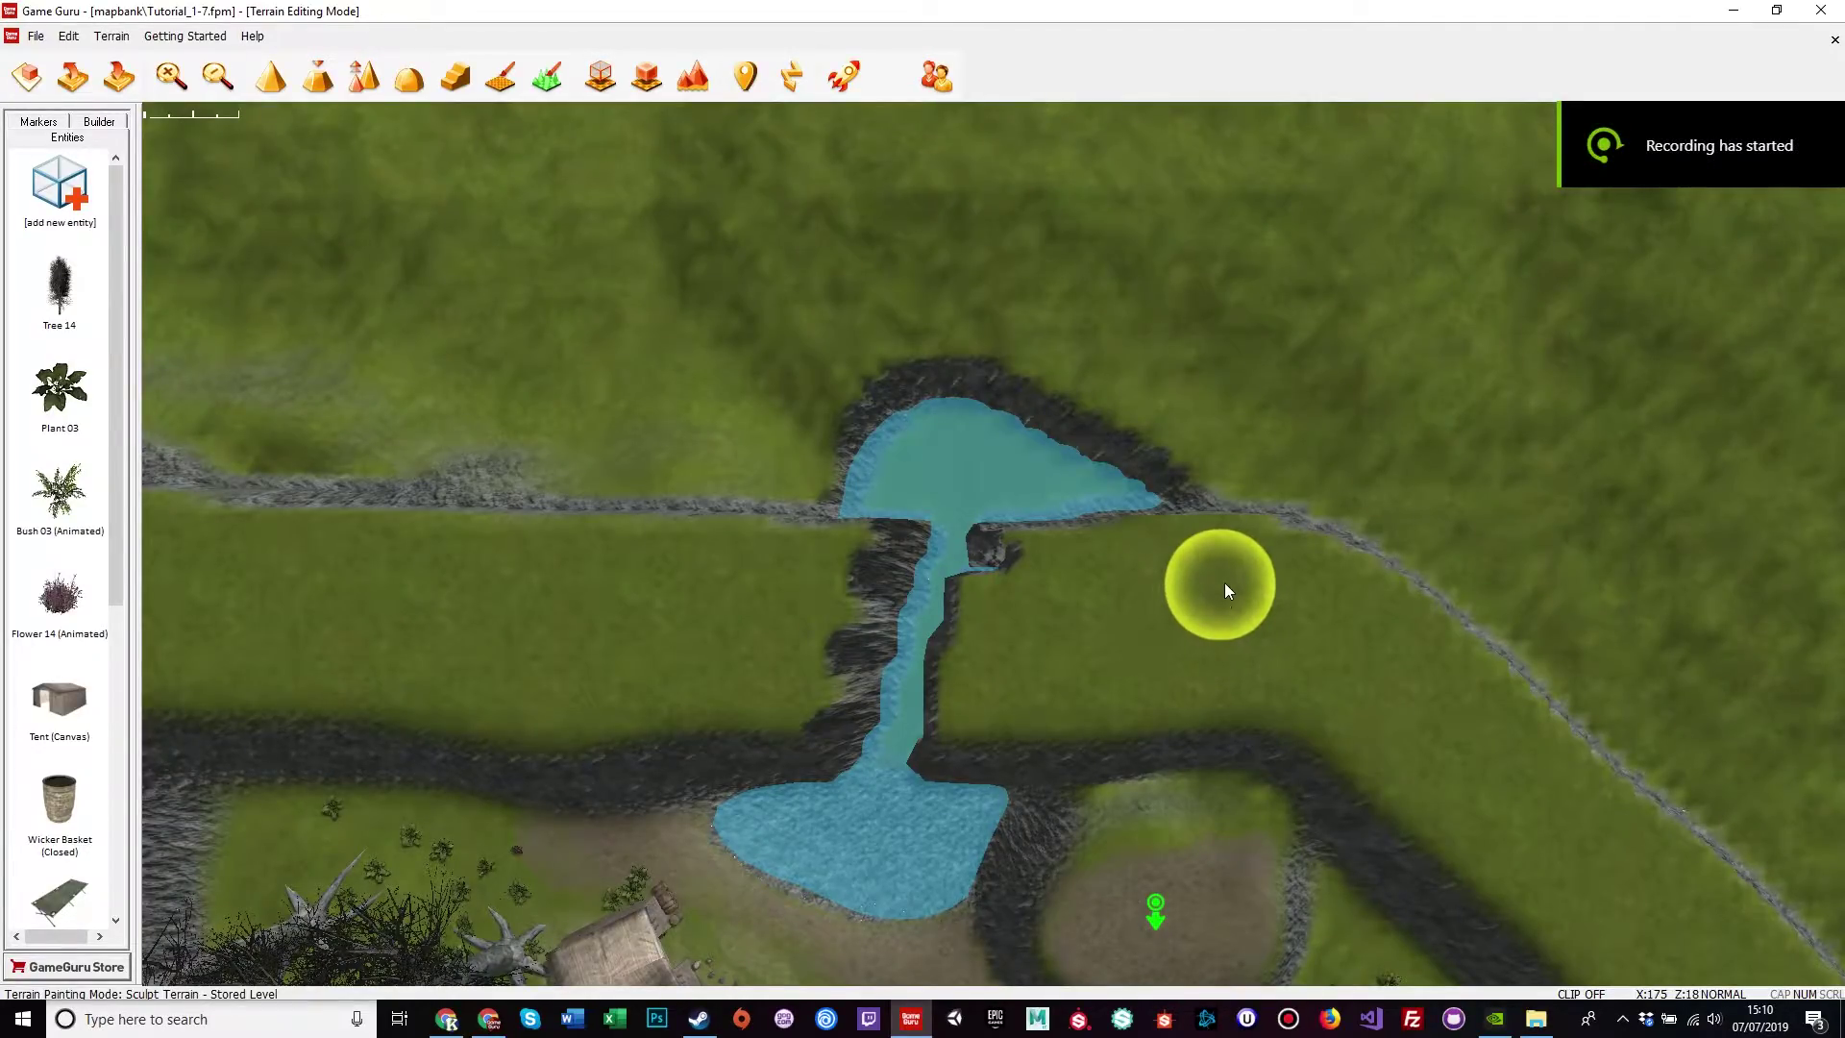
Raise a broad curved ridge around the land and water behind the existing ridge with the Level terrain brush, enclosing a basin
{"action": "key", "text": "s"}
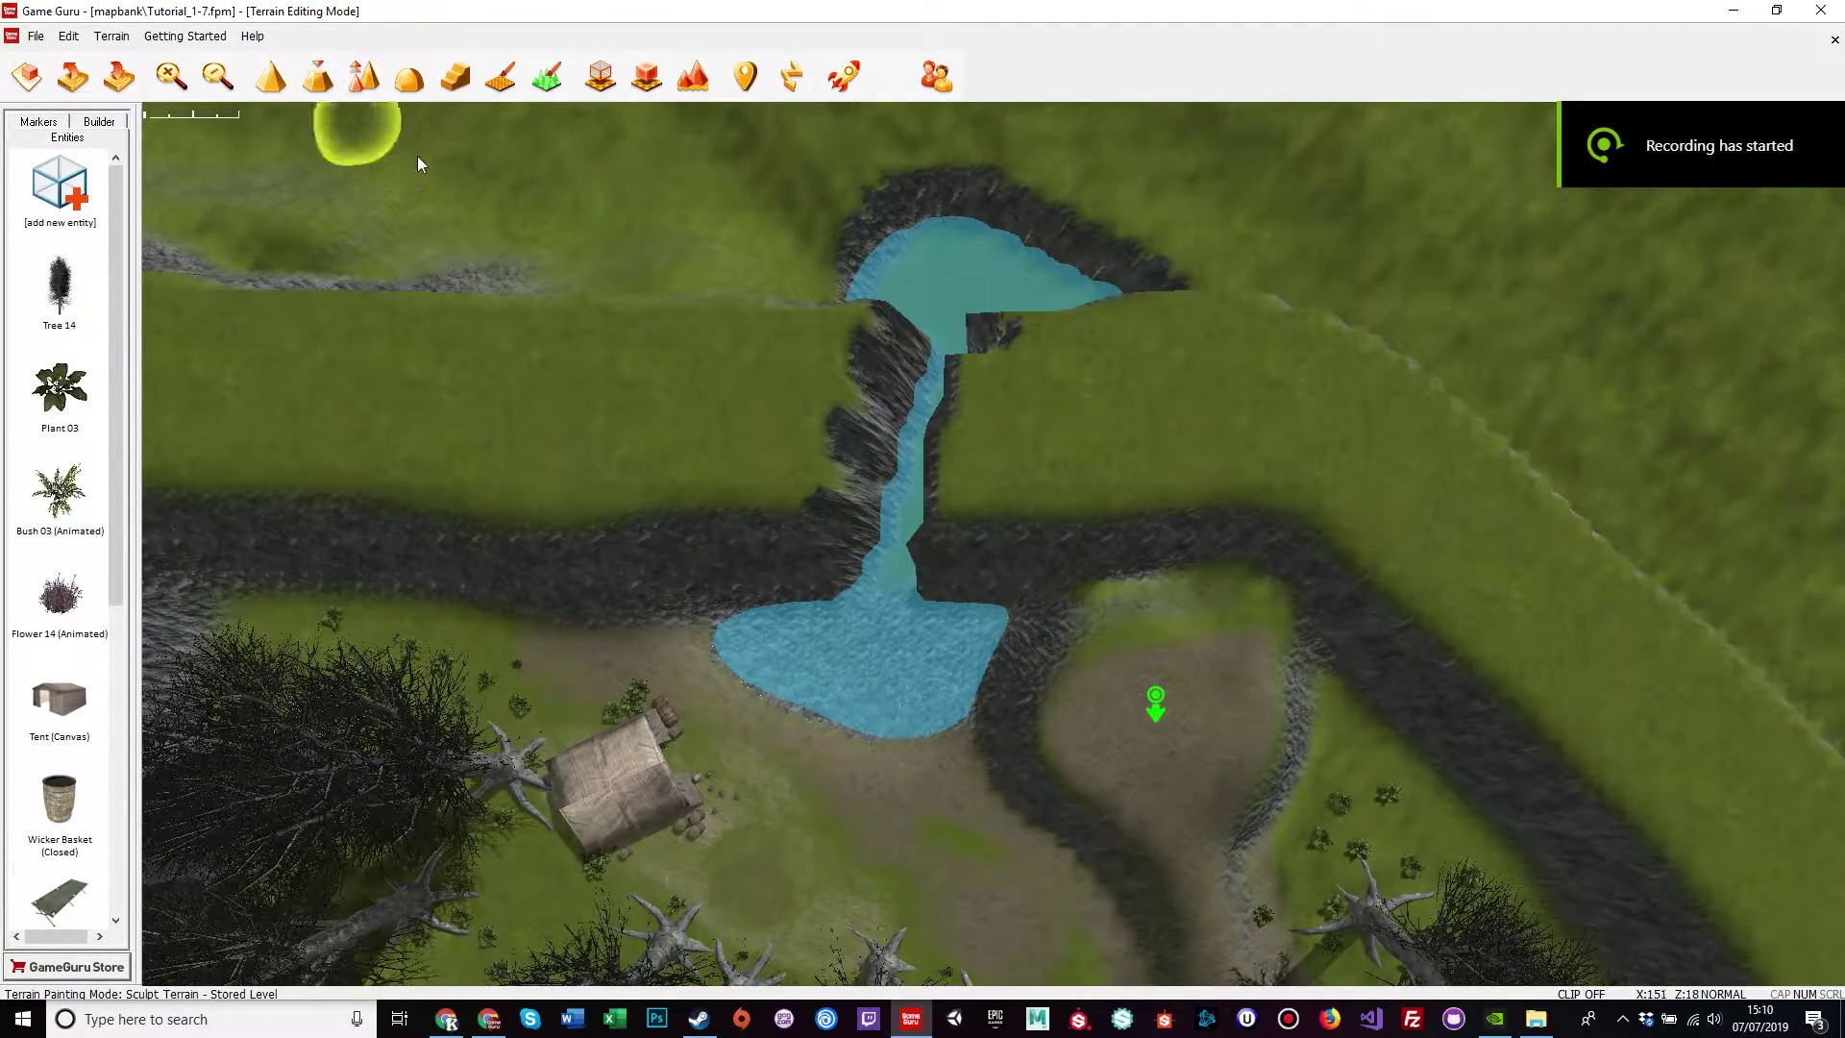
{"action": "key", "text": "w"}
{"action": "scroll", "coordinate": [1180, 576], "scroll_direction": "down", "scroll_amount": 3}
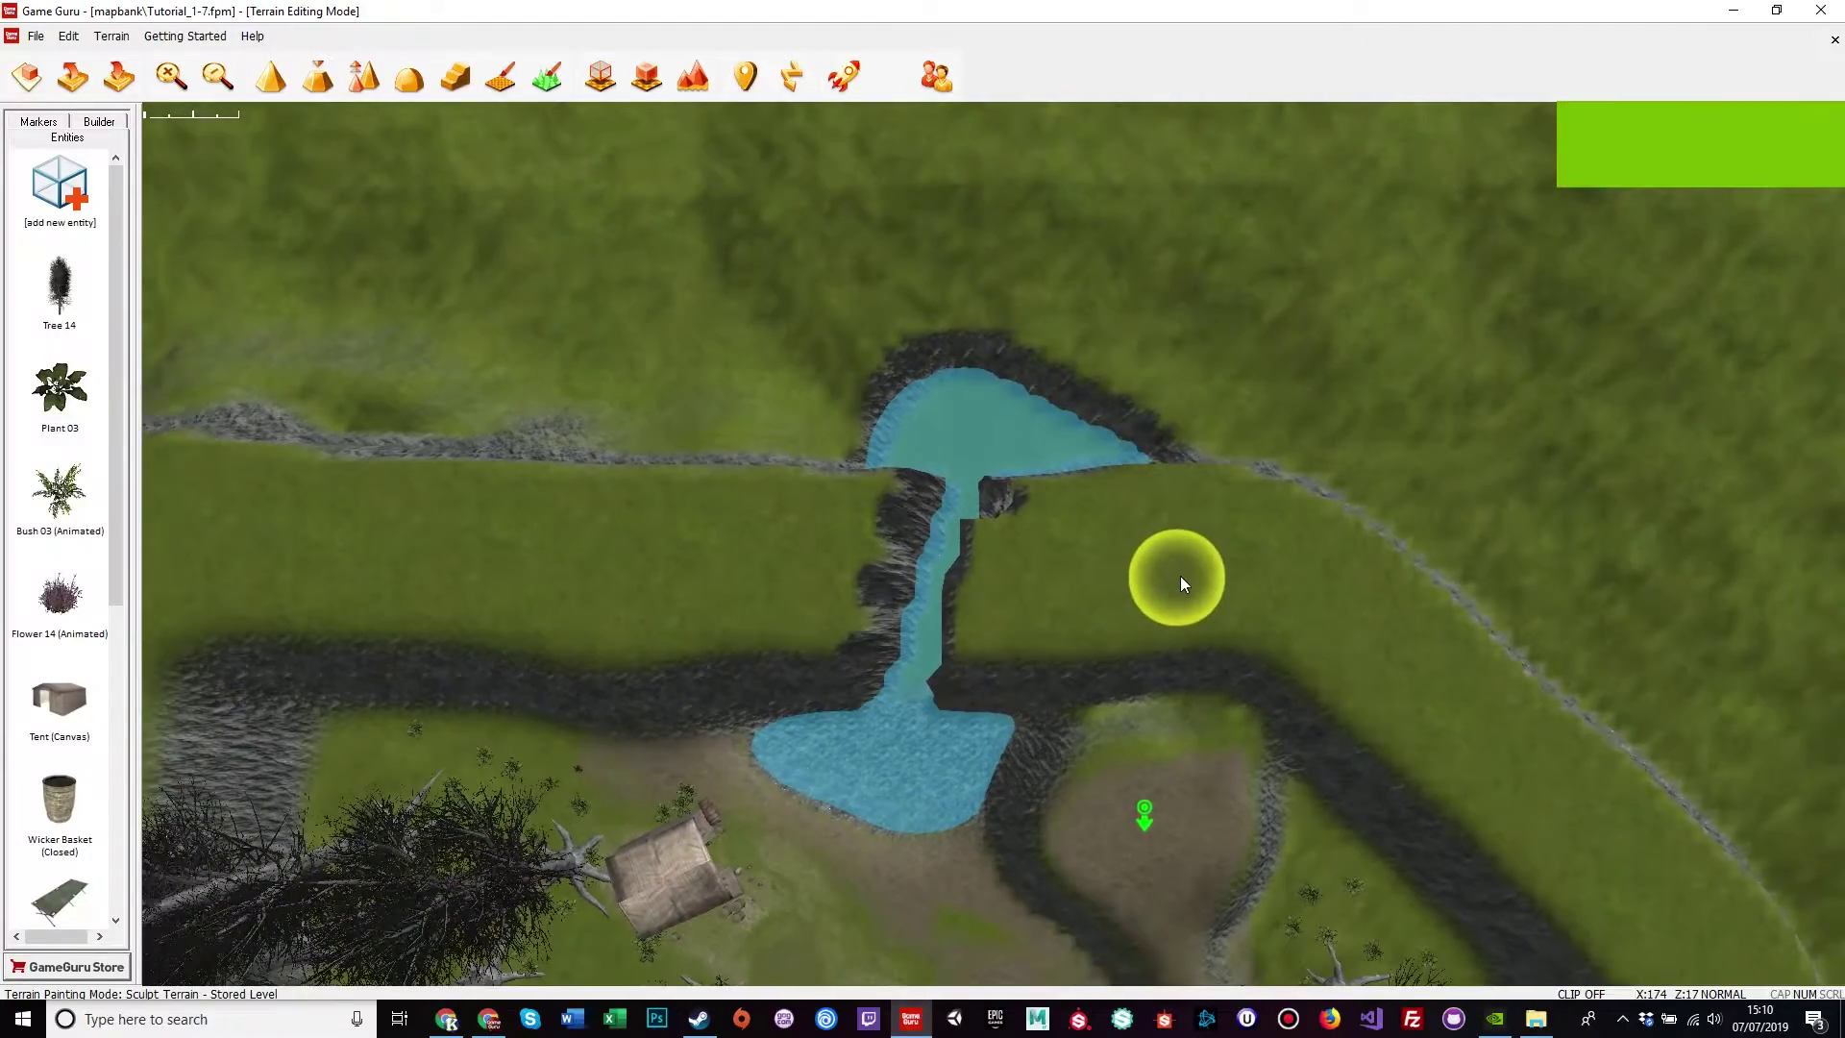
{"action": "key", "text": "w"}
{"action": "key", "text": "d"}
{"action": "key", "text": "a"}
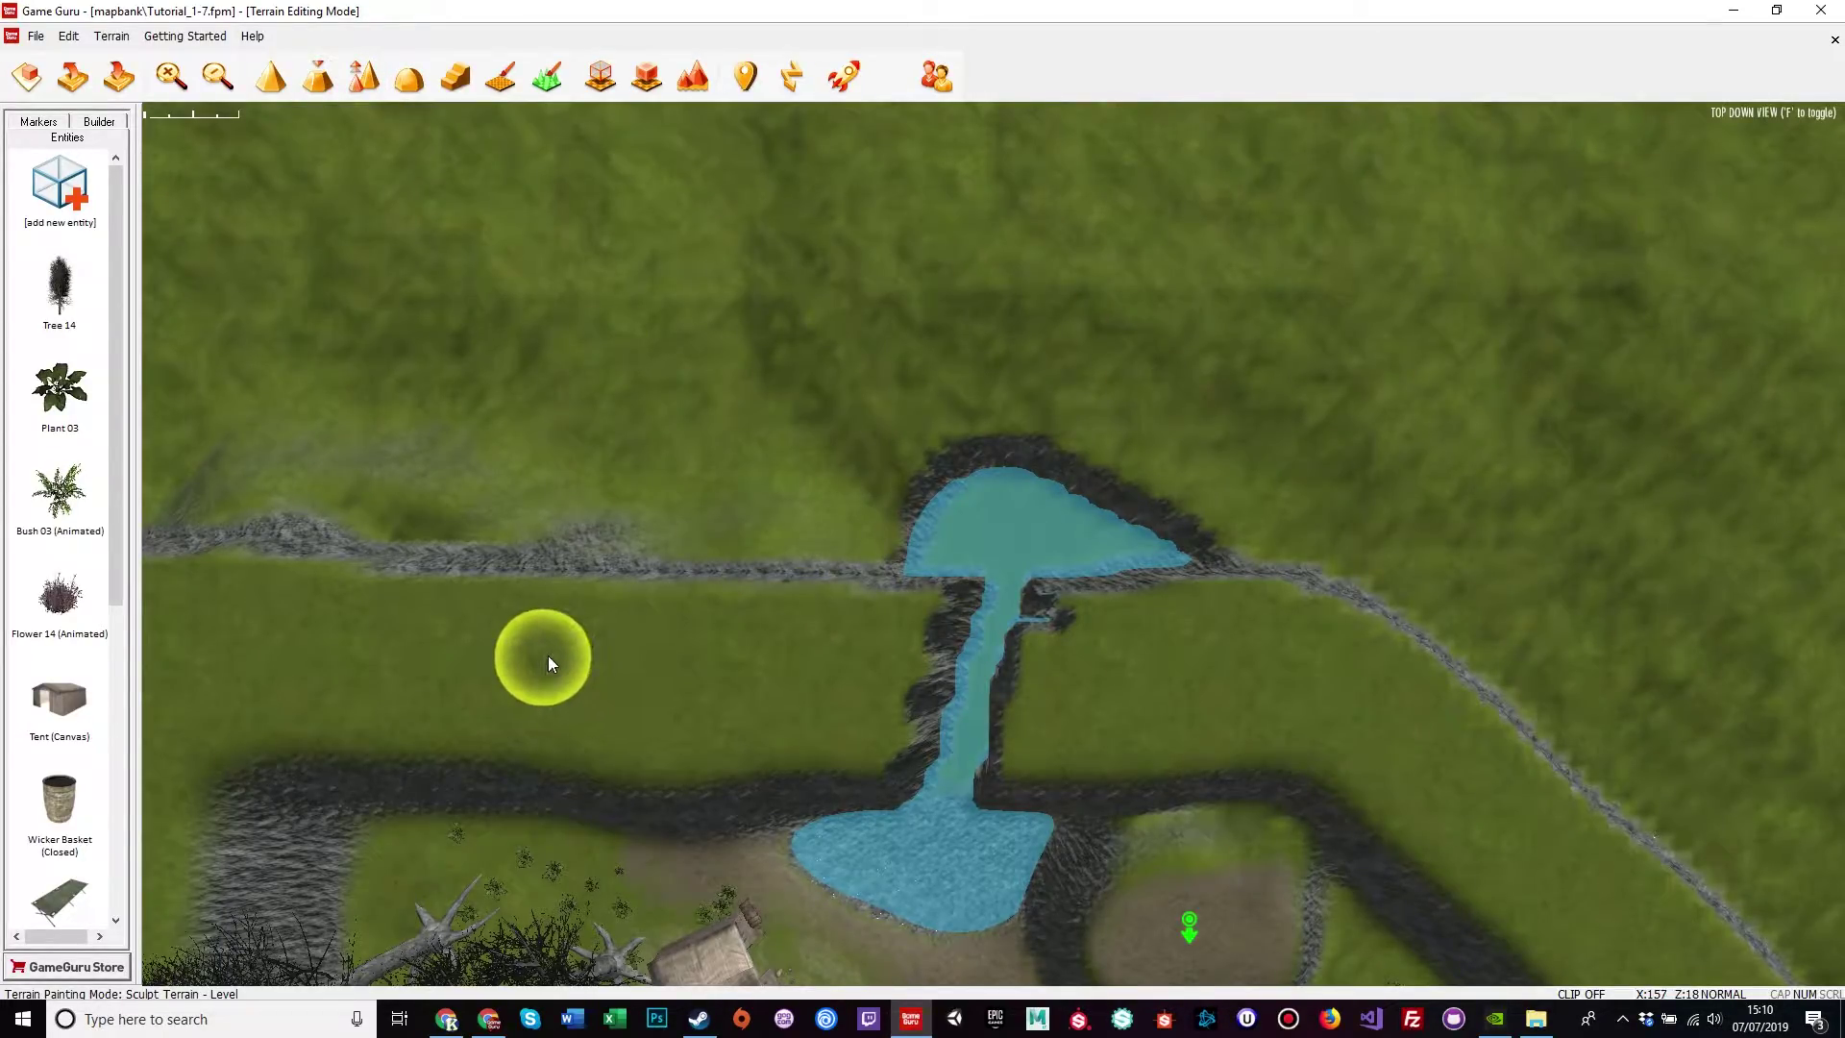
{"action": "mouse_move", "coordinate": [547, 655]}
{"action": "left_mouse_down"}
{"action": "mouse_move", "coordinate": [553, 569]}
{"action": "mouse_move", "coordinate": [600, 459]}
{"action": "left_mouse_up"}
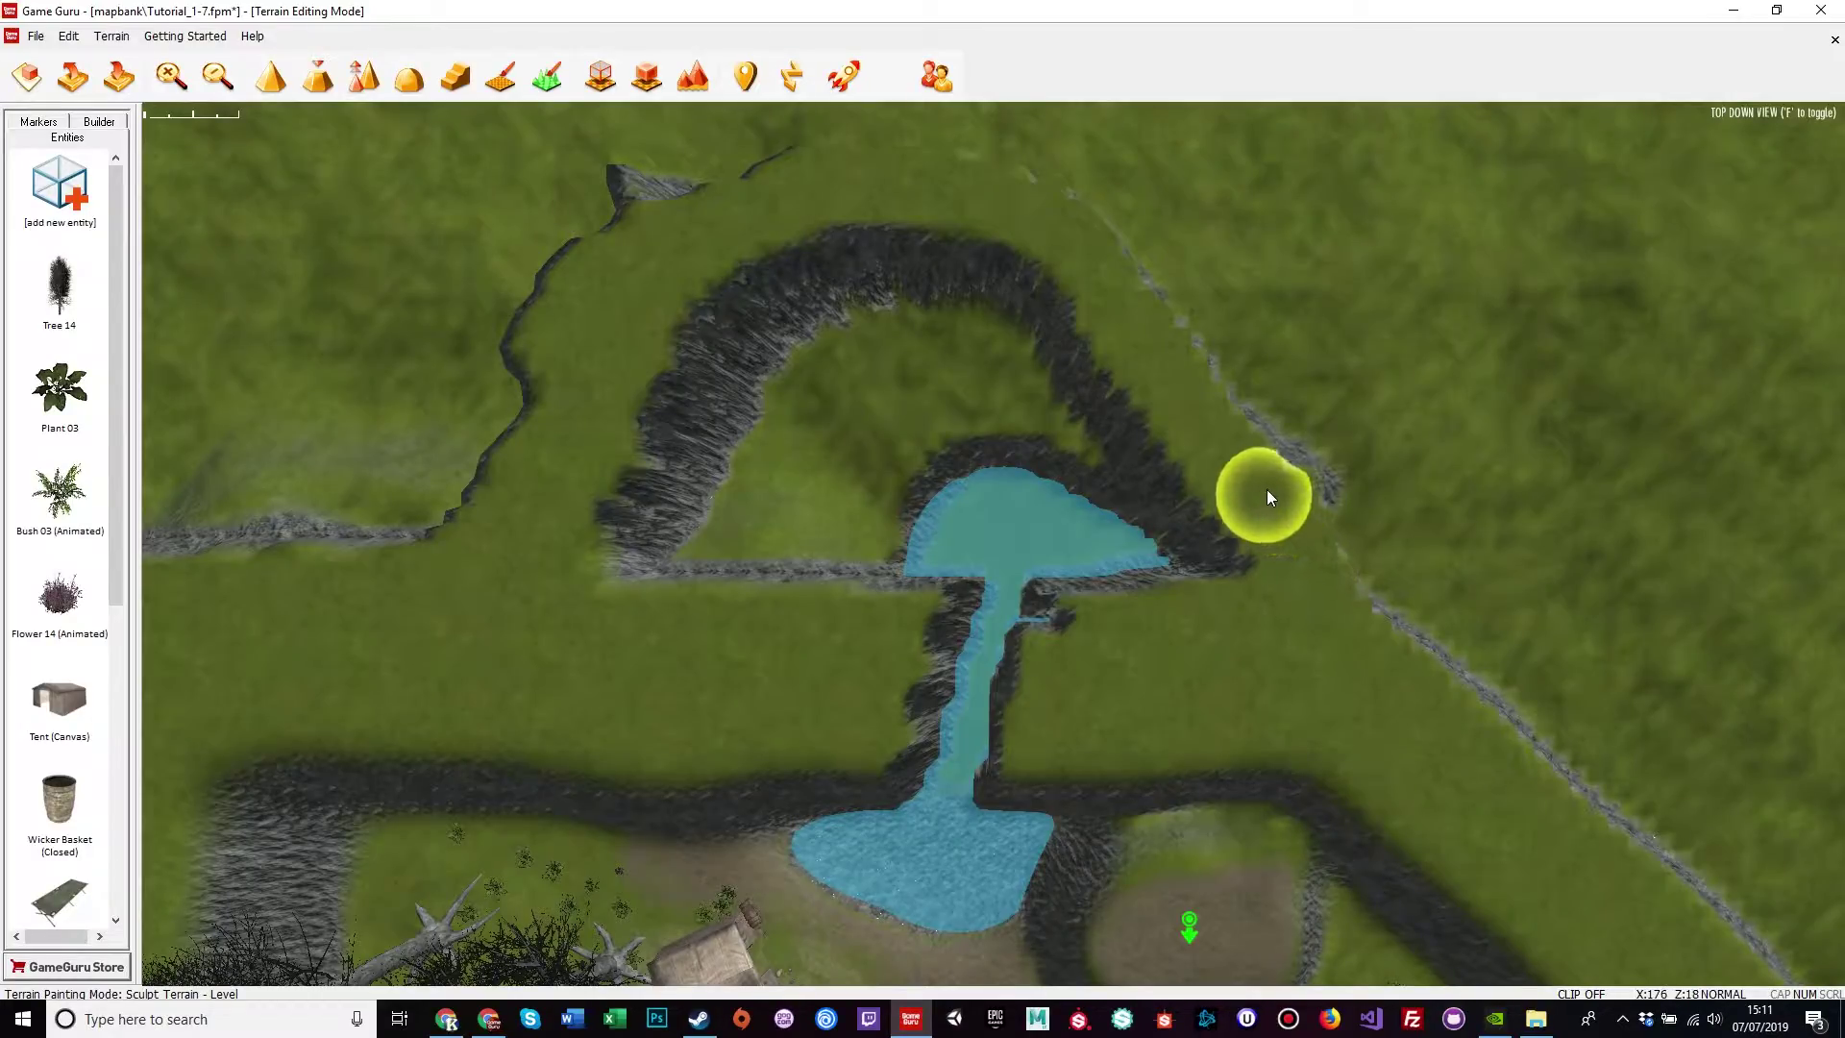
Shape a ramp from the basin's water up onto its grassy floor with the Ramp terrain tool in free flight view
{"action": "key", "text": "d"}
{"action": "key", "text": "w"}
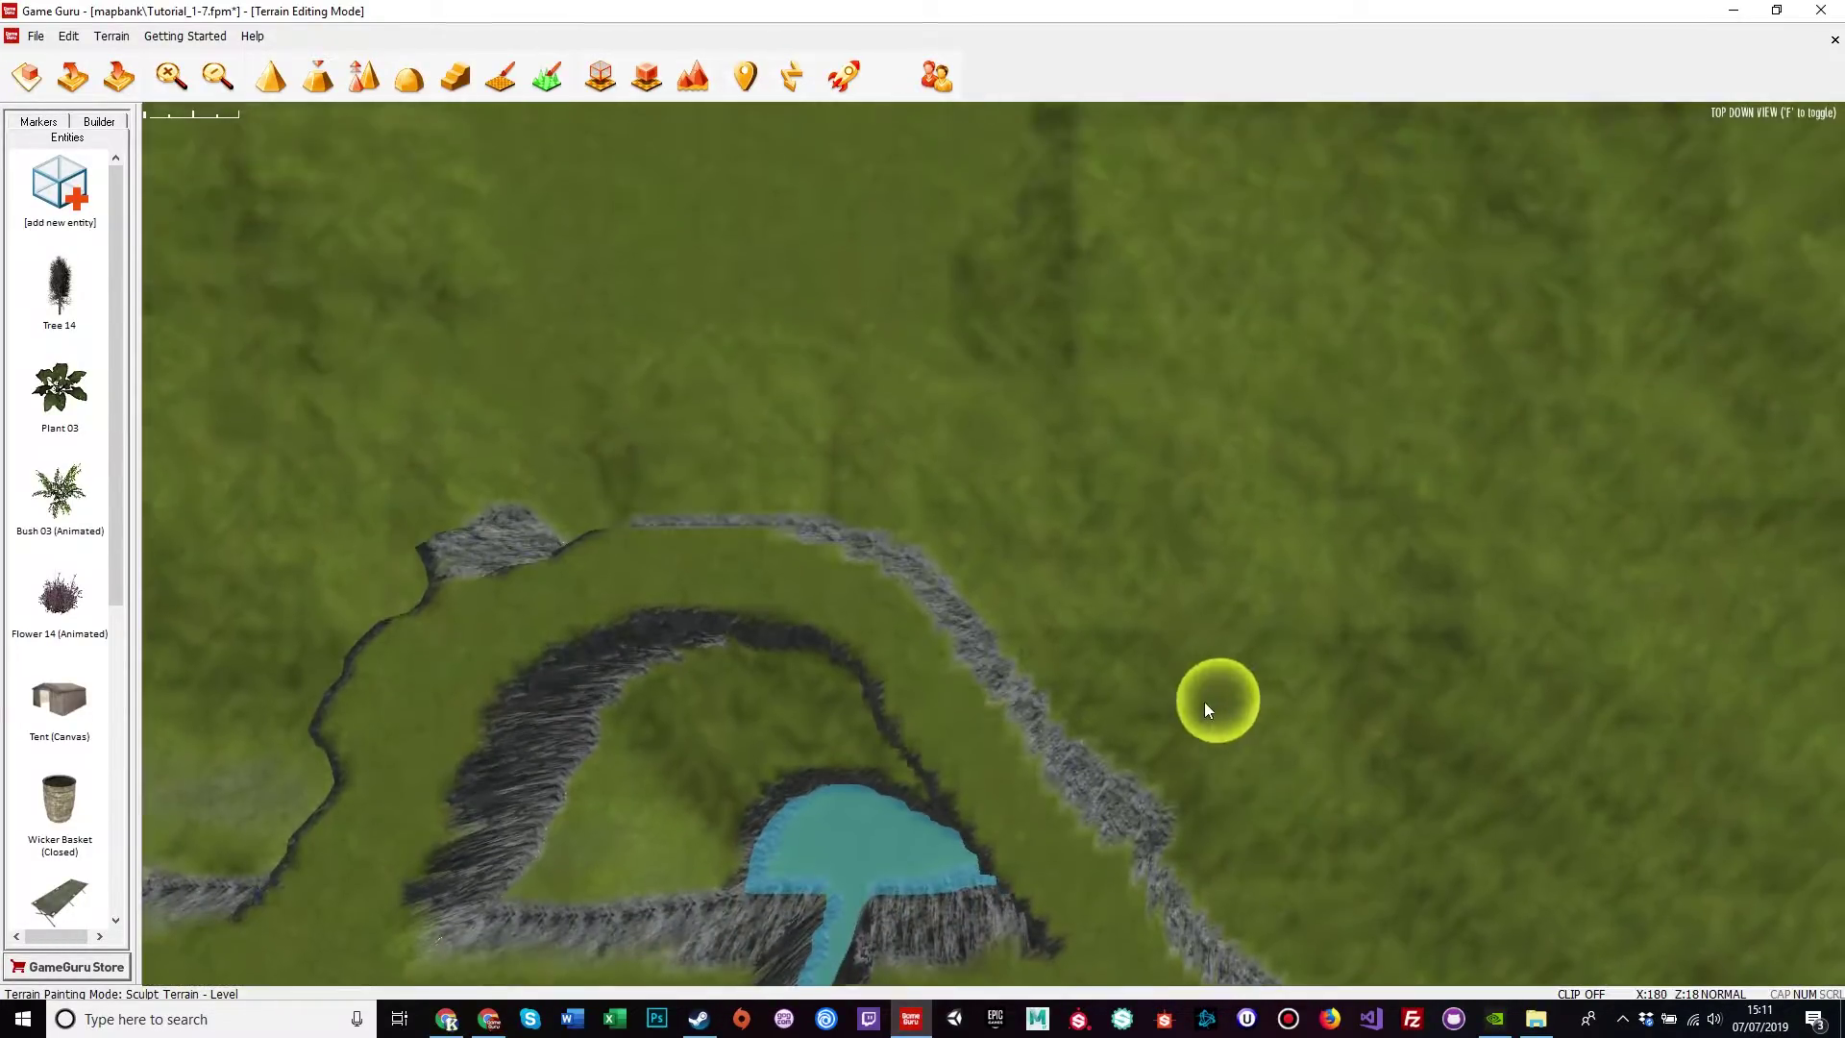
{"action": "key", "text": "f"}
{"action": "right_click_drag", "start_coordinate": [1197, 706], "coordinate": [808, 706]}
{"action": "key", "text": "w"}
{"action": "mouse_move", "coordinate": [744, 208]}
{"action": "right_mouse_down"}
{"action": "mouse_move", "coordinate": [622, 317]}
{"action": "mouse_move", "coordinate": [501, 246]}
{"action": "mouse_move", "coordinate": [600, 504]}
{"action": "mouse_move", "coordinate": [288, 638]}
{"action": "mouse_move", "coordinate": [157, 642]}
{"action": "mouse_move", "coordinate": [154, 855]}
{"action": "right_mouse_up"}
{"action": "key", "text": "d"}
{"action": "mouse_move", "coordinate": [922, 544]}
{"action": "right_mouse_down"}
{"action": "mouse_move", "coordinate": [731, 519]}
{"action": "mouse_move", "coordinate": [711, 538]}
{"action": "mouse_move", "coordinate": [721, 596]}
{"action": "mouse_move", "coordinate": [725, 481]}
{"action": "mouse_move", "coordinate": [715, 610]}
{"action": "mouse_move", "coordinate": [538, 586]}
{"action": "mouse_move", "coordinate": [403, 600]}
{"action": "mouse_move", "coordinate": [615, 529]}
{"action": "mouse_move", "coordinate": [625, 567]}
{"action": "mouse_move", "coordinate": [817, 553]}
{"action": "mouse_move", "coordinate": [961, 701]}
{"action": "mouse_move", "coordinate": [1172, 730]}
{"action": "mouse_move", "coordinate": [1215, 668]}
{"action": "right_mouse_up"}
{"action": "key", "text": "w"}
{"action": "key", "text": "s"}
{"action": "key", "text": "a"}
{"action": "key", "text": "a"}
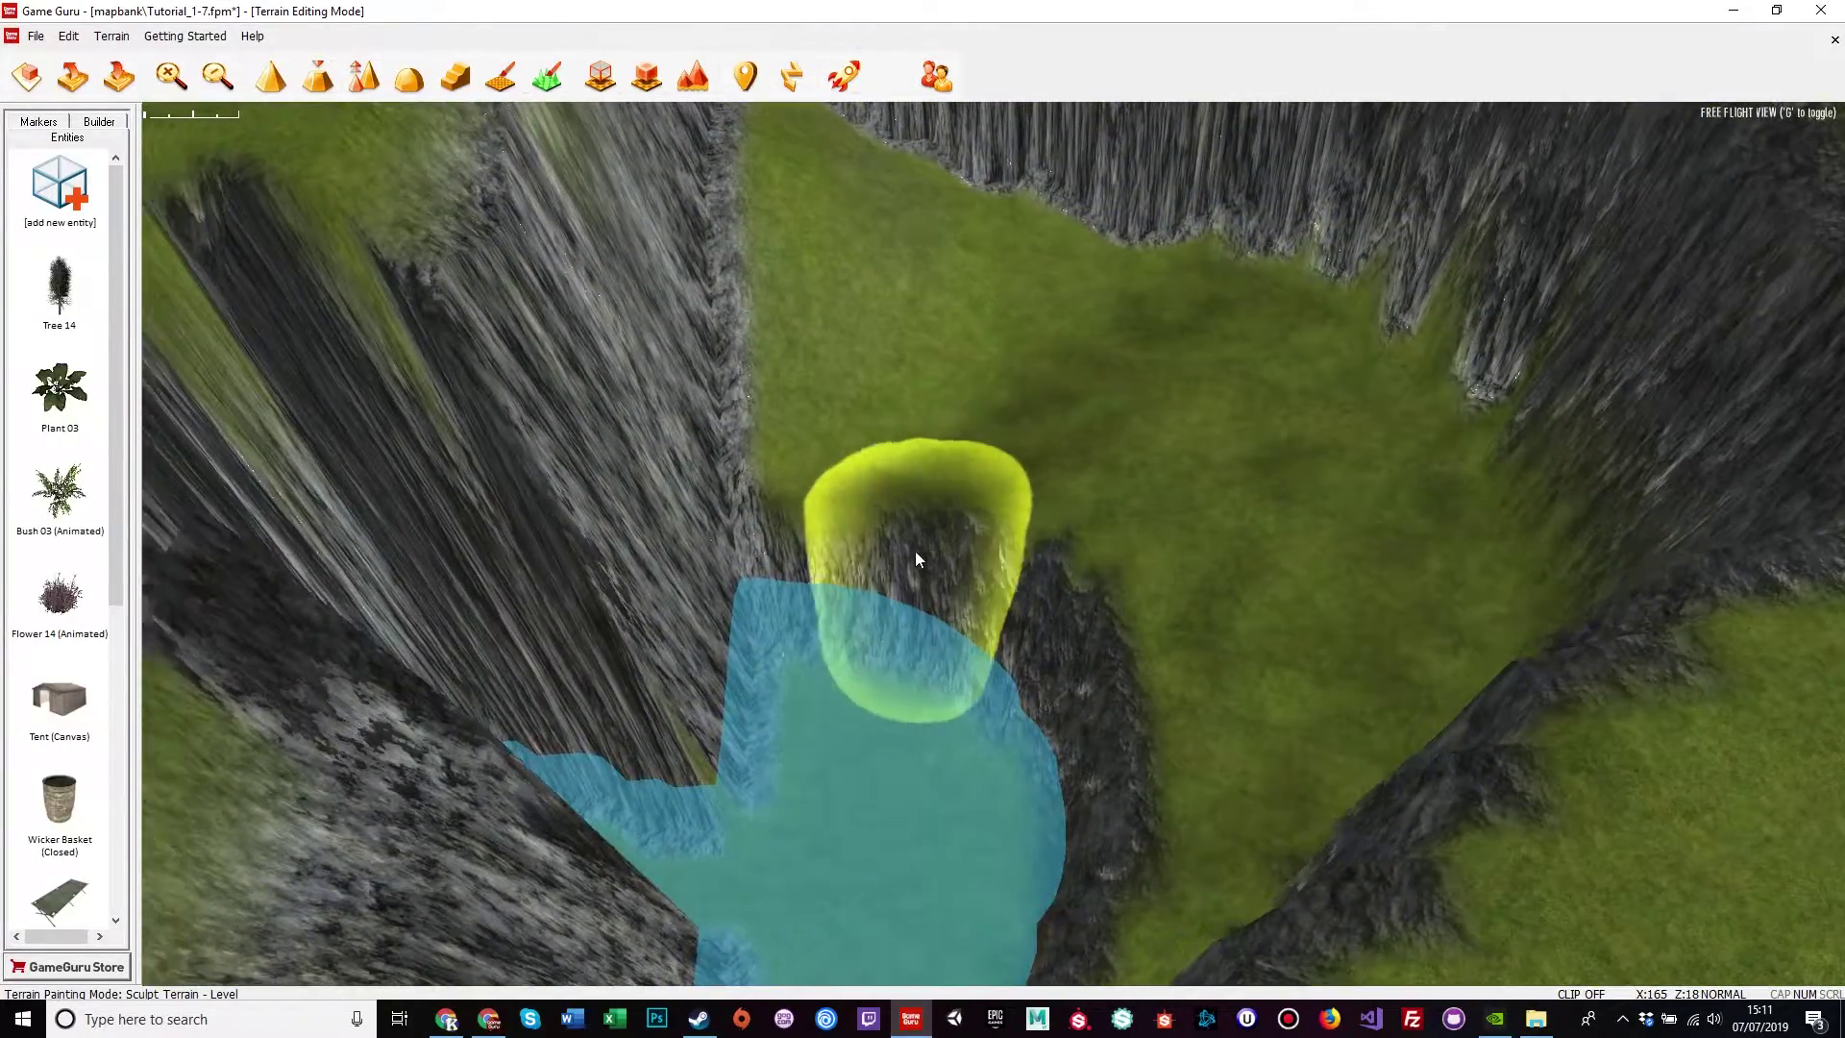
{"action": "left_click", "coordinate": [445, 73]}
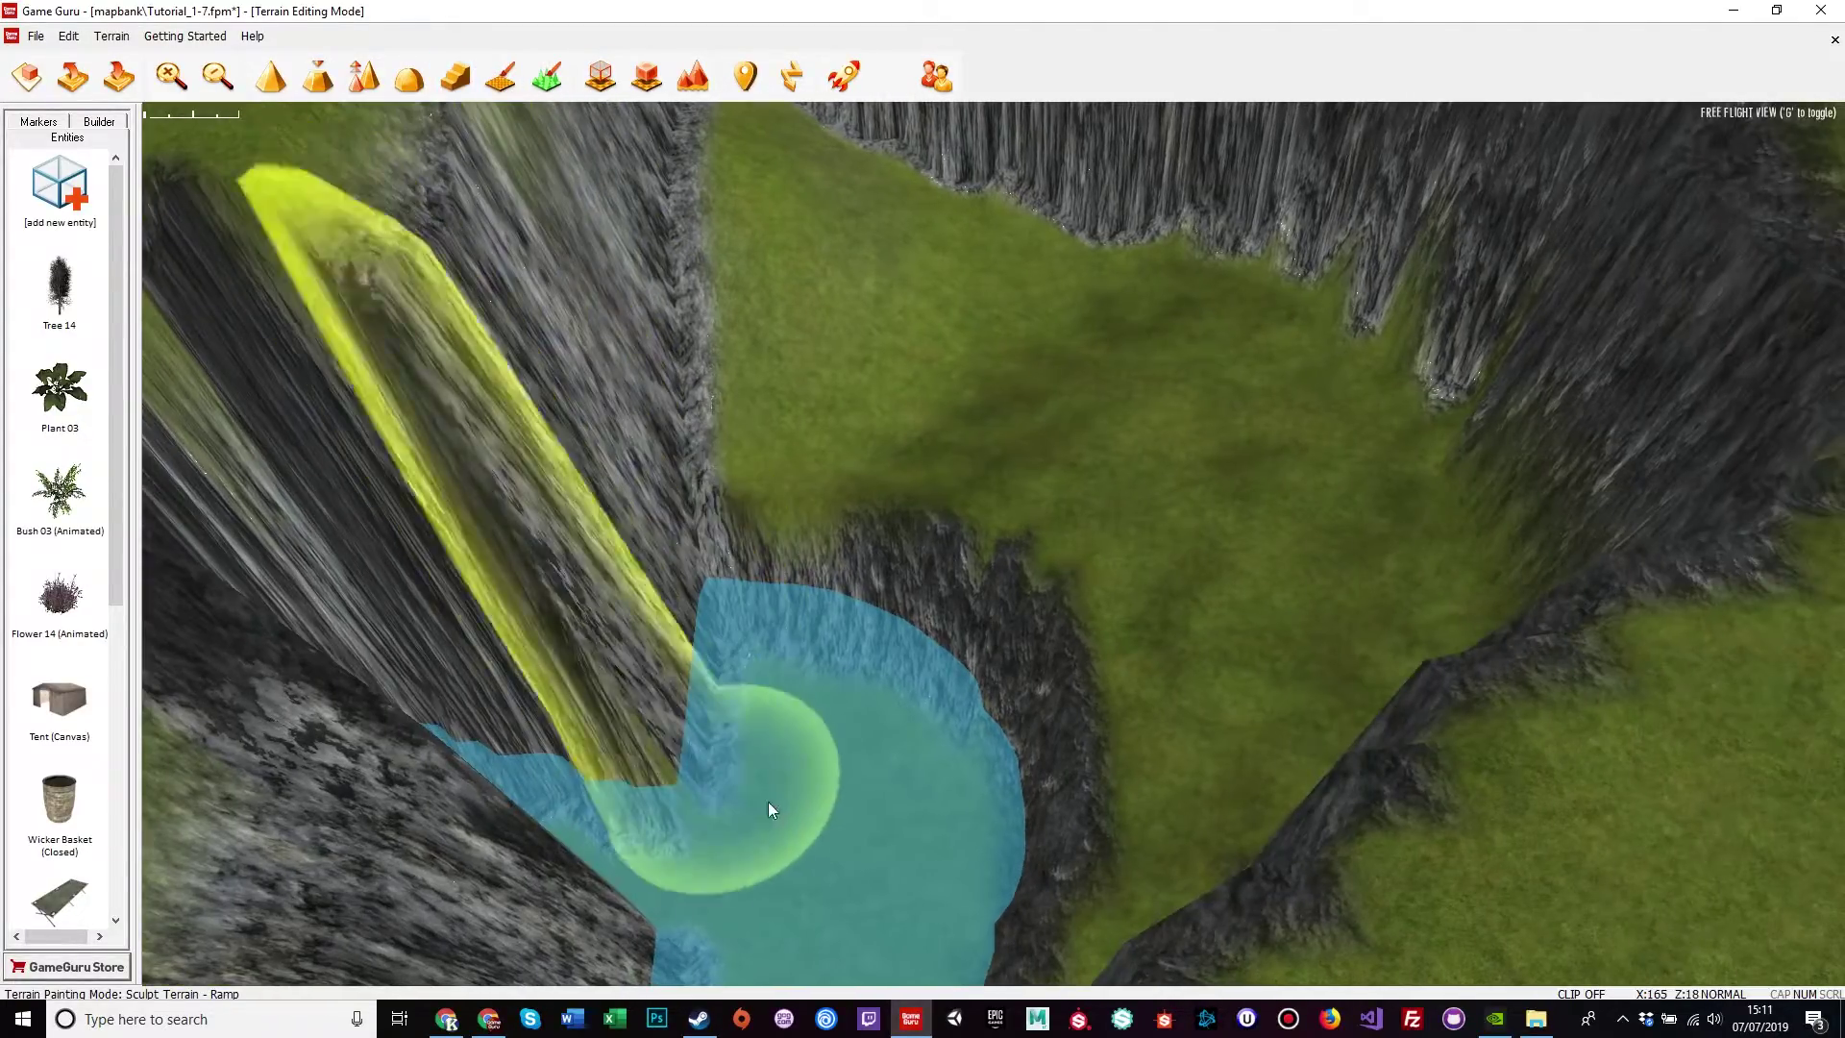
{"action": "mouse_move", "coordinate": [847, 861]}
{"action": "left_mouse_down"}
{"action": "mouse_move", "coordinate": [847, 578]}
{"action": "mouse_move", "coordinate": [876, 326]}
{"action": "left_mouse_up"}
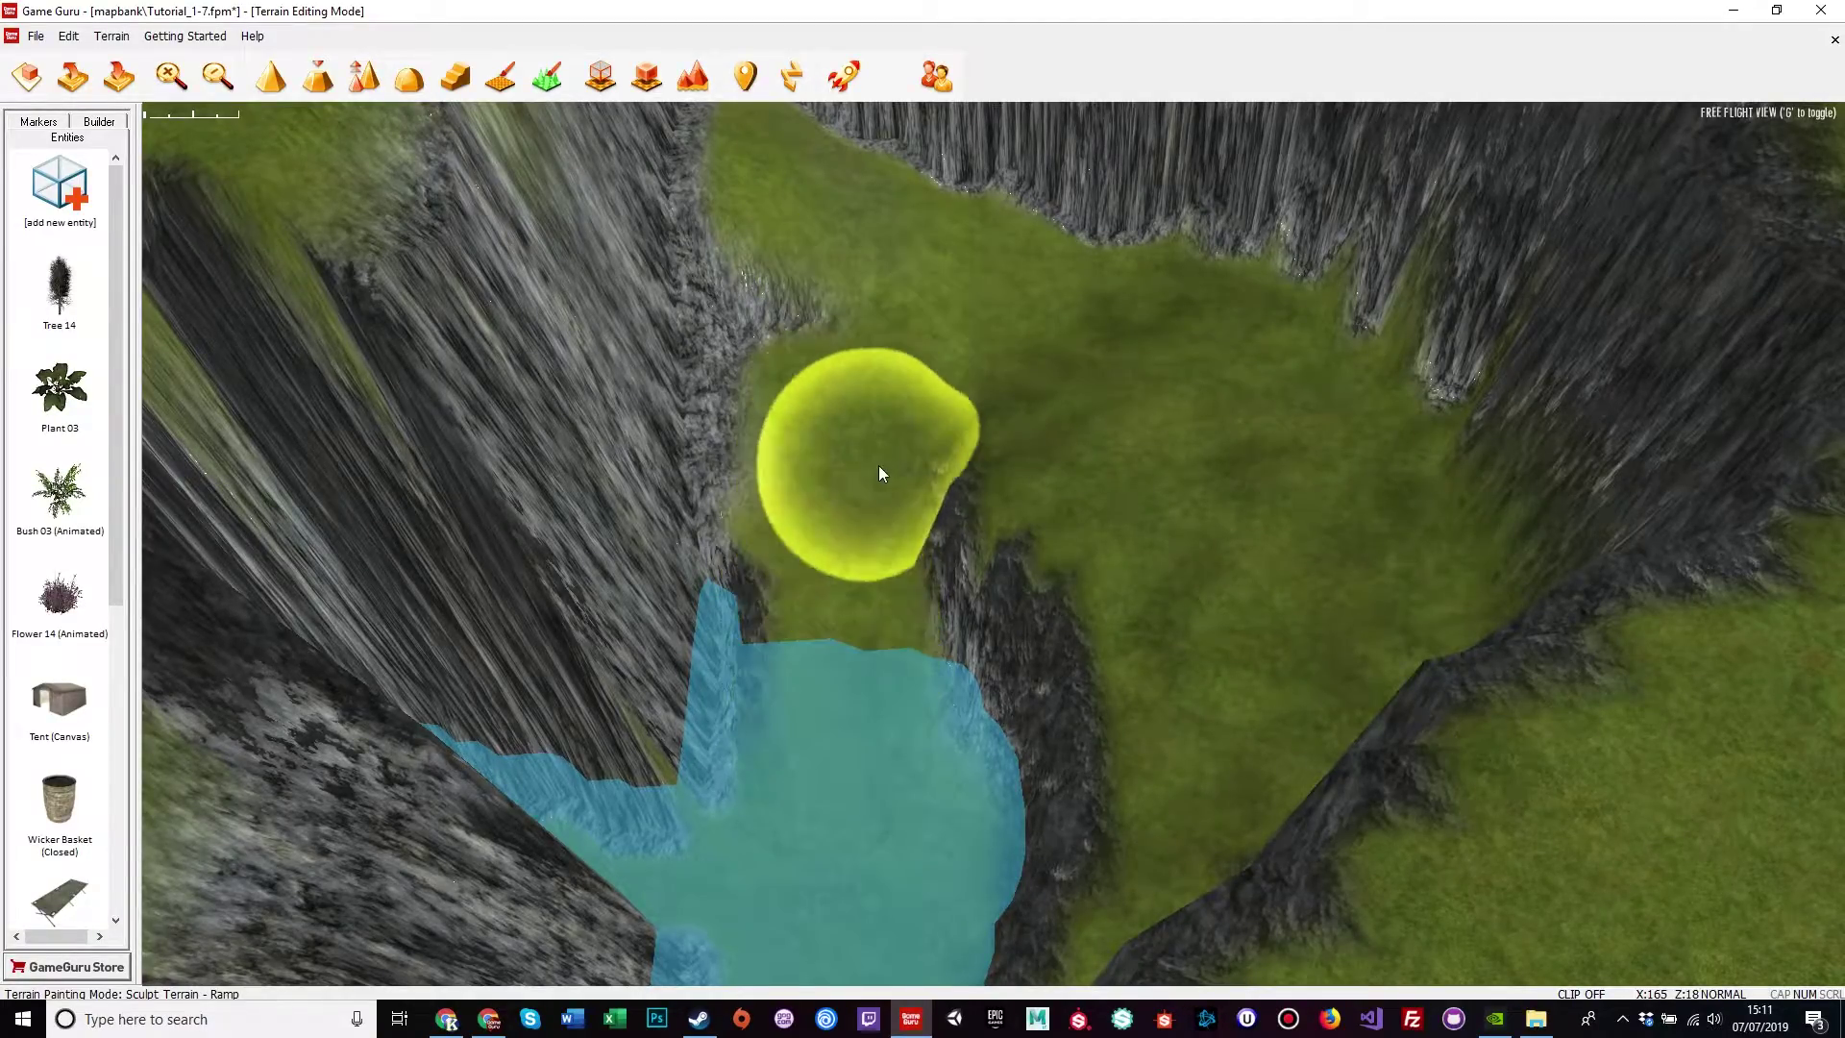
Smooth the sharp cliff corner where the channel opens into the basin's pool, using a smaller Blend terrain brush
{"action": "right_click_drag", "start_coordinate": [924, 573], "coordinate": [1758, 567]}
{"action": "key", "text": "w"}
{"action": "key", "text": "w"}
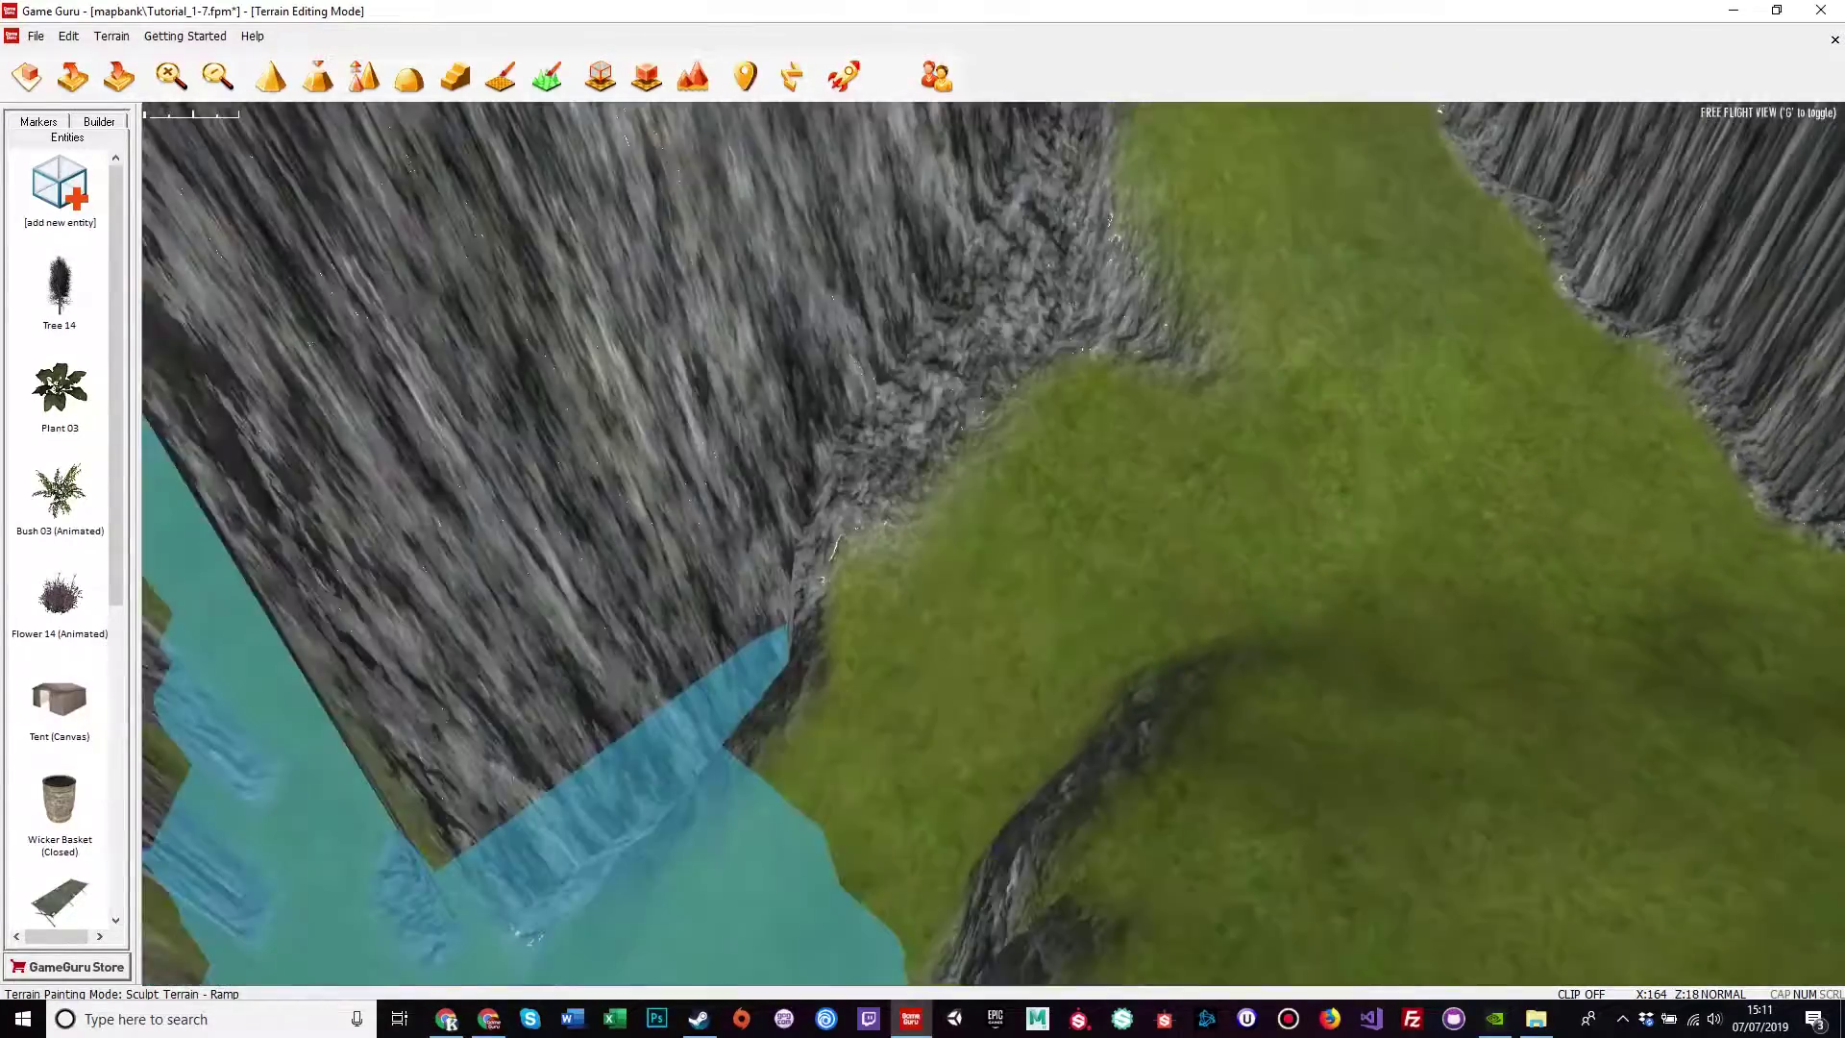
{"action": "right_click_drag", "start_coordinate": [980, 653], "coordinate": [1016, 622]}
{"action": "left_click", "coordinate": [429, 77]}
{"action": "key", "text": "s"}
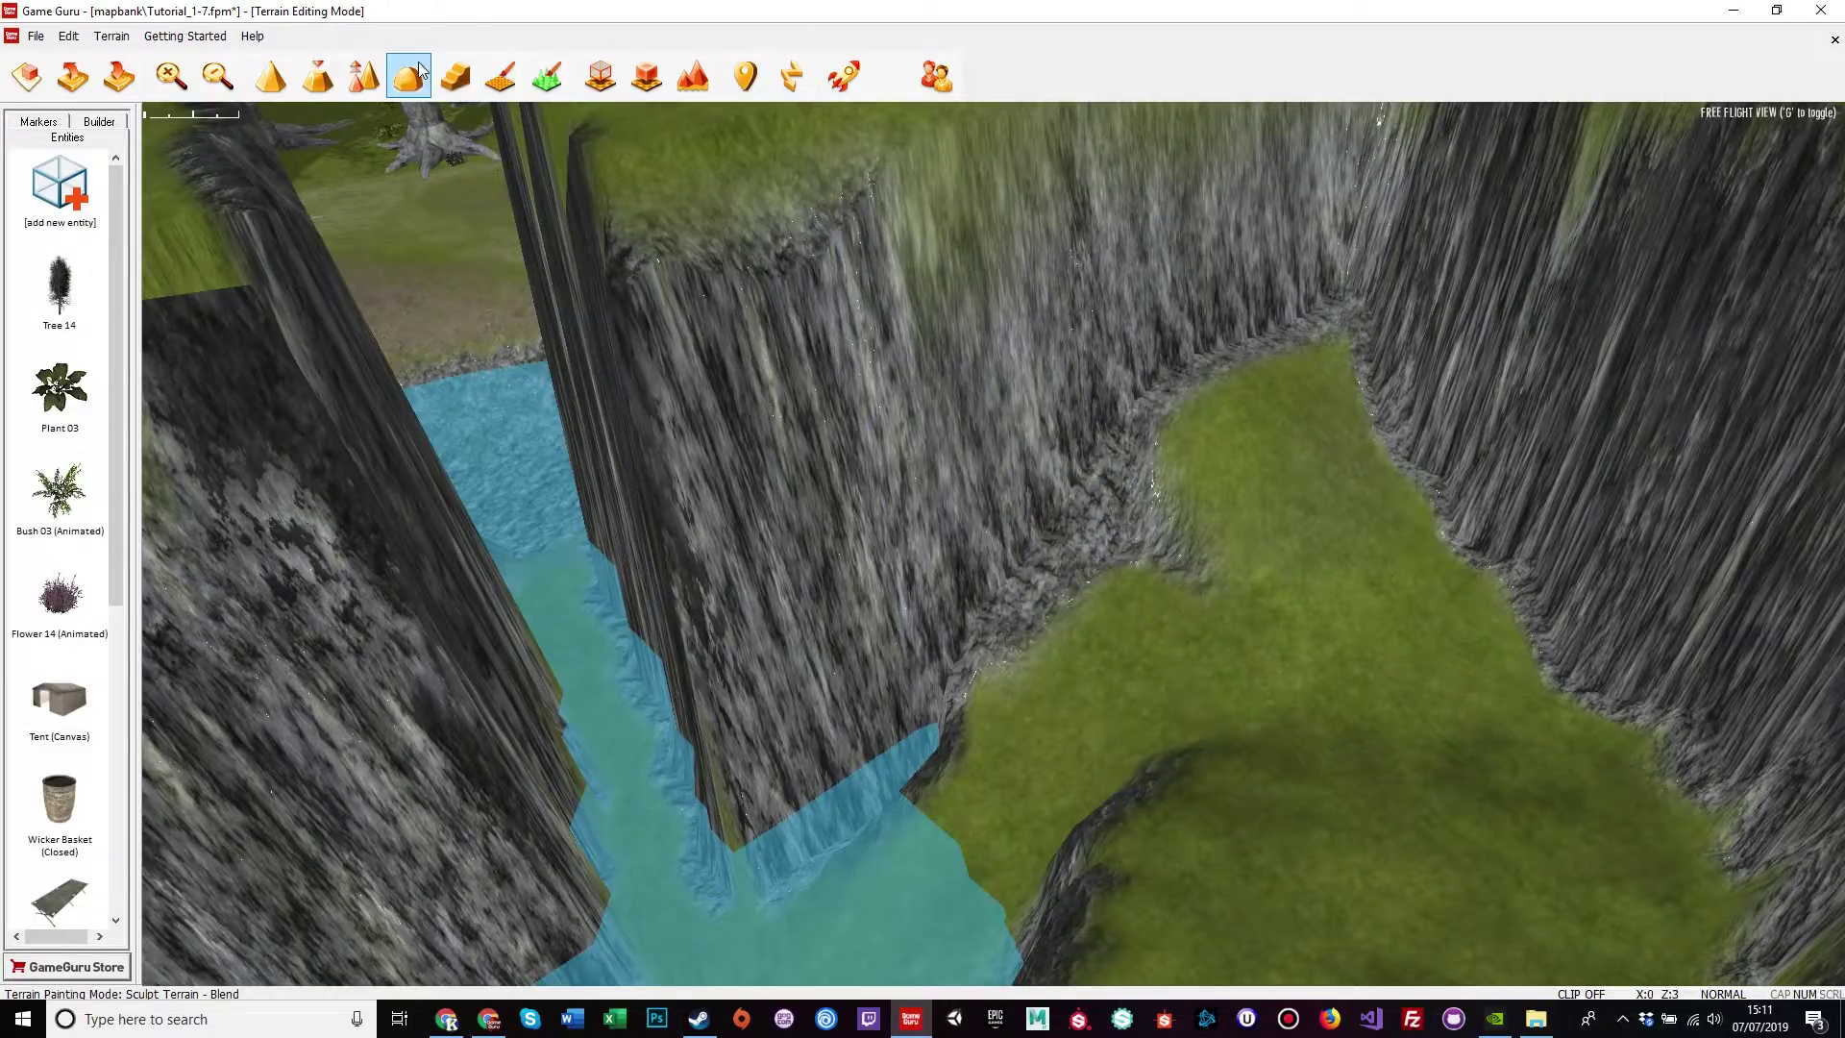
{"action": "key", "text": "a"}
{"action": "mouse_move", "coordinate": [1544, 766]}
{"action": "right_mouse_down"}
{"action": "mouse_move", "coordinate": [1548, 846]}
{"action": "mouse_move", "coordinate": [1633, 846]}
{"action": "mouse_move", "coordinate": [1647, 789]}
{"action": "right_mouse_up"}
{"action": "key", "text": "w"}
{"action": "key", "text": "s"}
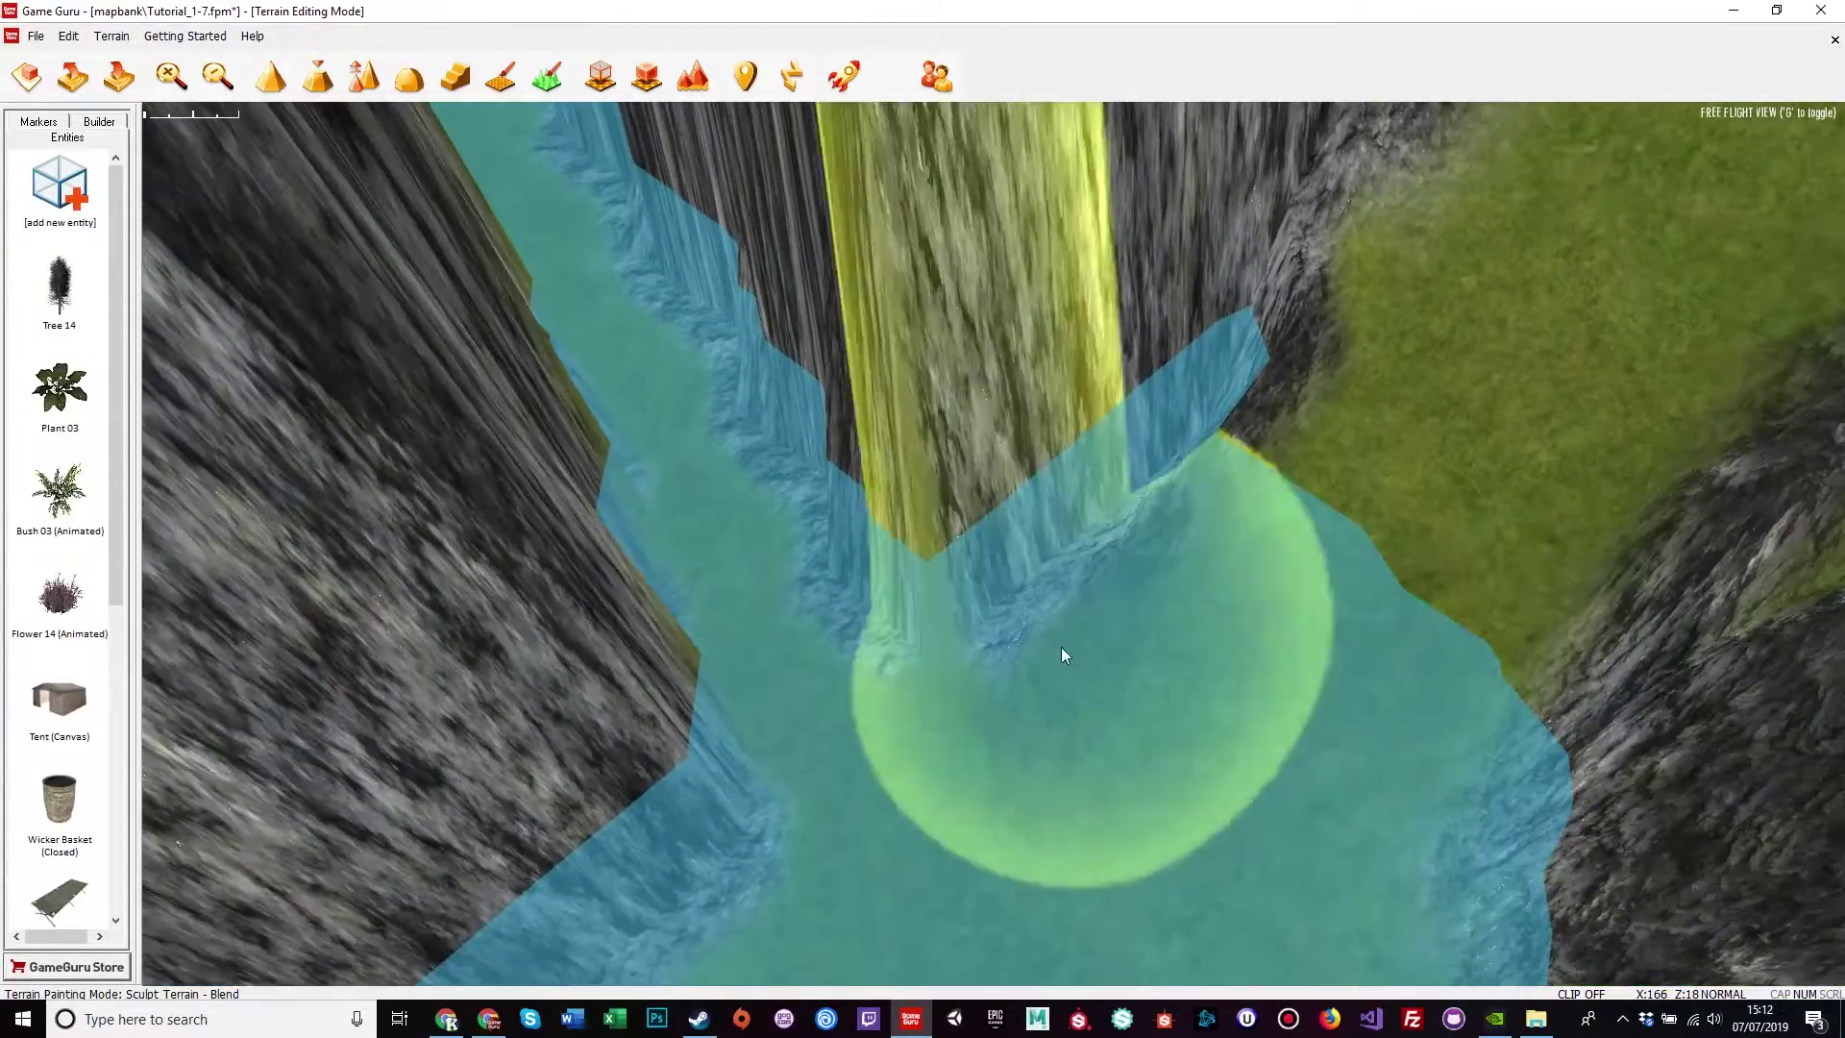
{"action": "key", "text": "minus"}
{"action": "mouse_move", "coordinate": [1026, 622]}
{"action": "left_mouse_down"}
{"action": "mouse_move", "coordinate": [1022, 589]}
{"action": "mouse_move", "coordinate": [1104, 547]}
{"action": "mouse_move", "coordinate": [1227, 356]}
{"action": "mouse_move", "coordinate": [1064, 439]}
{"action": "left_mouse_up"}
Blend the foot of the ridge's inner cliff into the grass along the basin floor
{"action": "mouse_move", "coordinate": [1024, 479]}
{"action": "right_mouse_down"}
{"action": "mouse_move", "coordinate": [970, 509]}
{"action": "mouse_move", "coordinate": [1231, 586]}
{"action": "right_mouse_up"}
{"action": "mouse_move", "coordinate": [1231, 586]}
{"action": "left_mouse_down"}
{"action": "mouse_move", "coordinate": [1343, 527]}
{"action": "mouse_move", "coordinate": [1276, 424]}
{"action": "left_mouse_up"}
{"action": "mouse_move", "coordinate": [1276, 423]}
{"action": "right_mouse_down"}
{"action": "mouse_move", "coordinate": [1293, 356]}
{"action": "mouse_move", "coordinate": [1180, 323]}
{"action": "right_mouse_up"}
{"action": "left_click_drag", "start_coordinate": [1180, 323], "coordinate": [931, 317]}
{"action": "mouse_move", "coordinate": [931, 317]}
{"action": "right_mouse_down"}
{"action": "mouse_move", "coordinate": [827, 283]}
{"action": "mouse_move", "coordinate": [798, 336]}
{"action": "mouse_move", "coordinate": [935, 313]}
{"action": "right_mouse_up"}
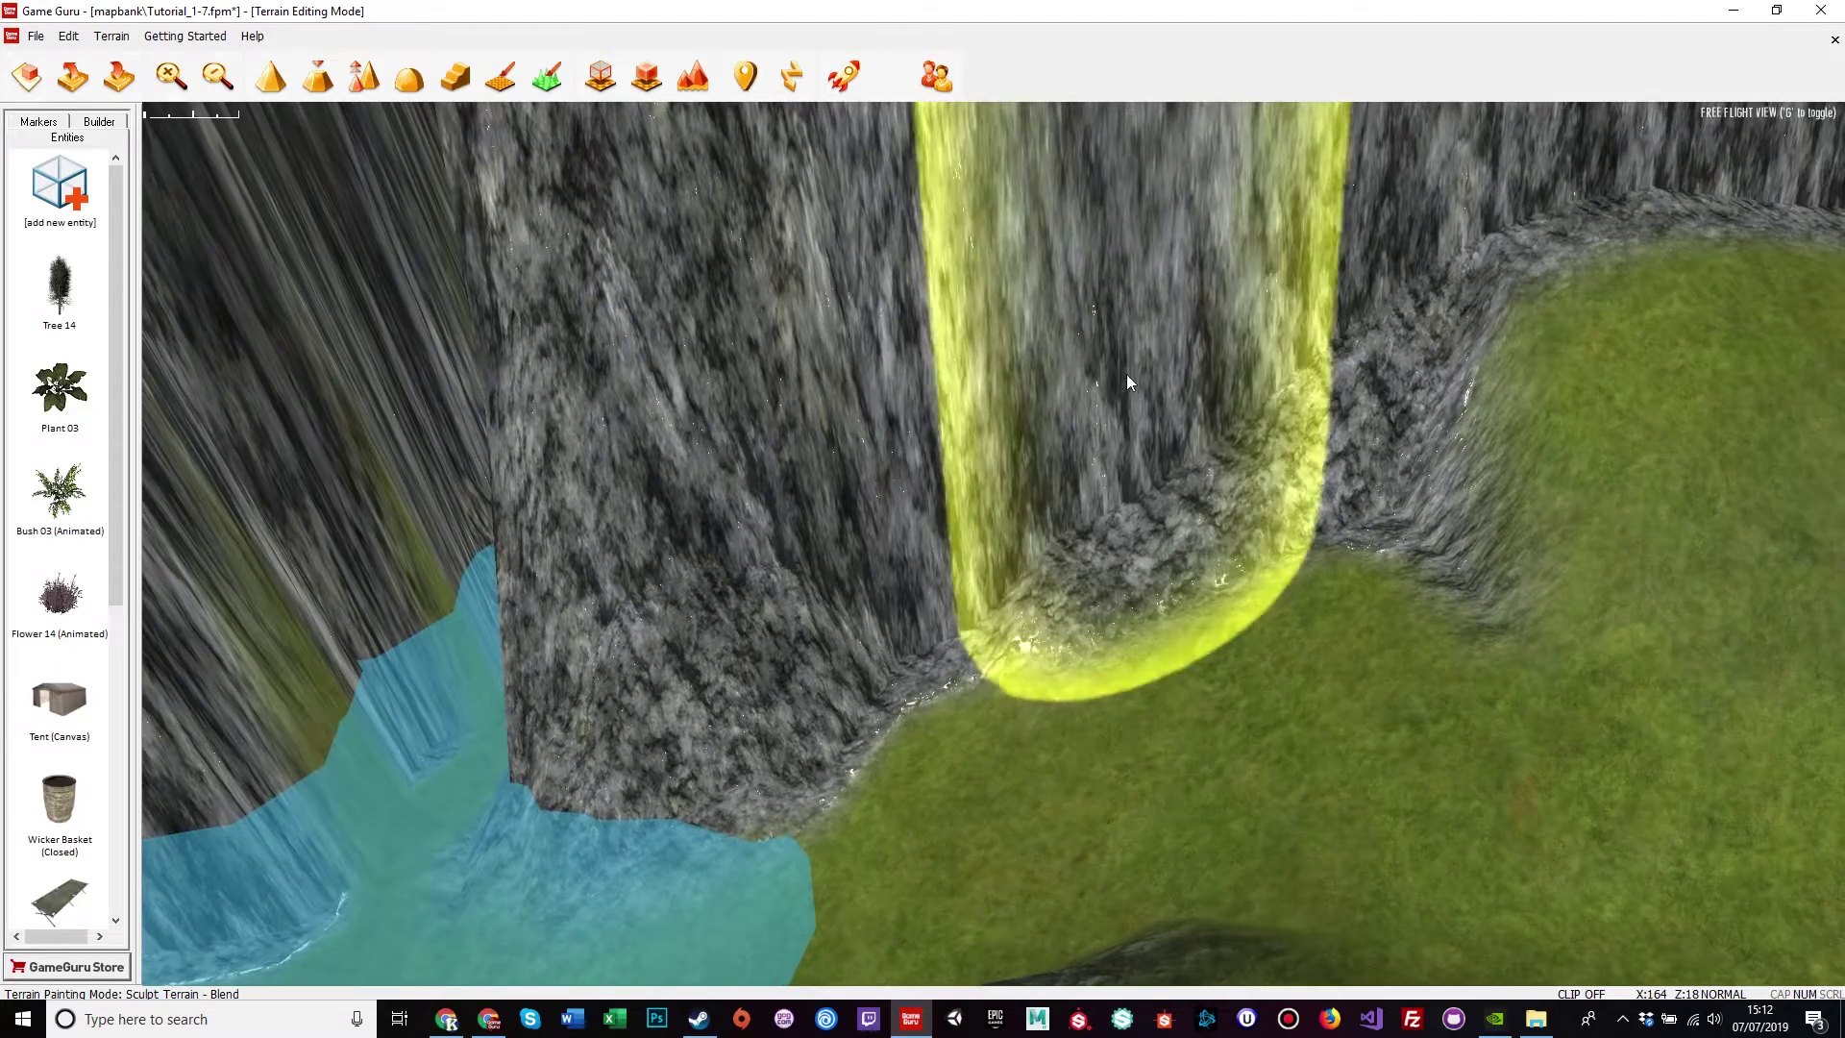
{"action": "left_click_drag", "start_coordinate": [932, 408], "coordinate": [892, 439]}
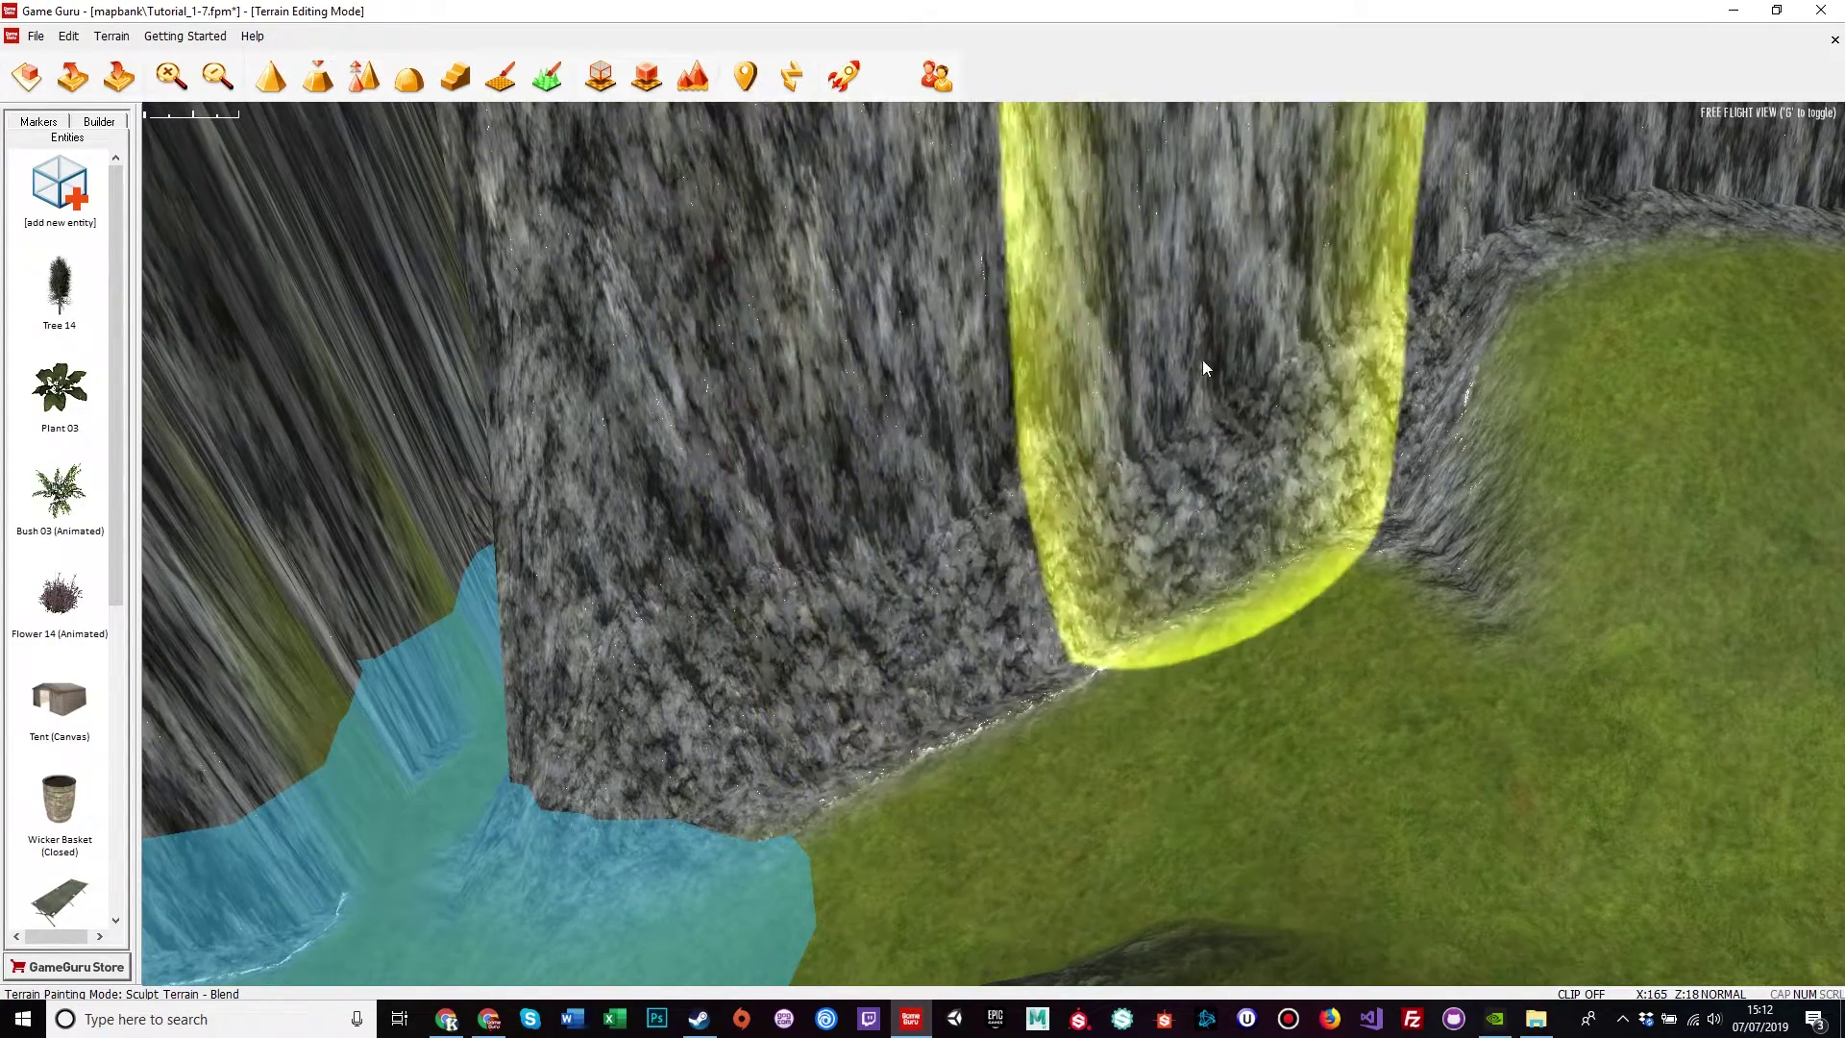
Blend the upper cliff face beside the channel and along the ridge to the basin's inner corner
{"action": "right_click_drag", "start_coordinate": [1173, 494], "coordinate": [1276, 527]}
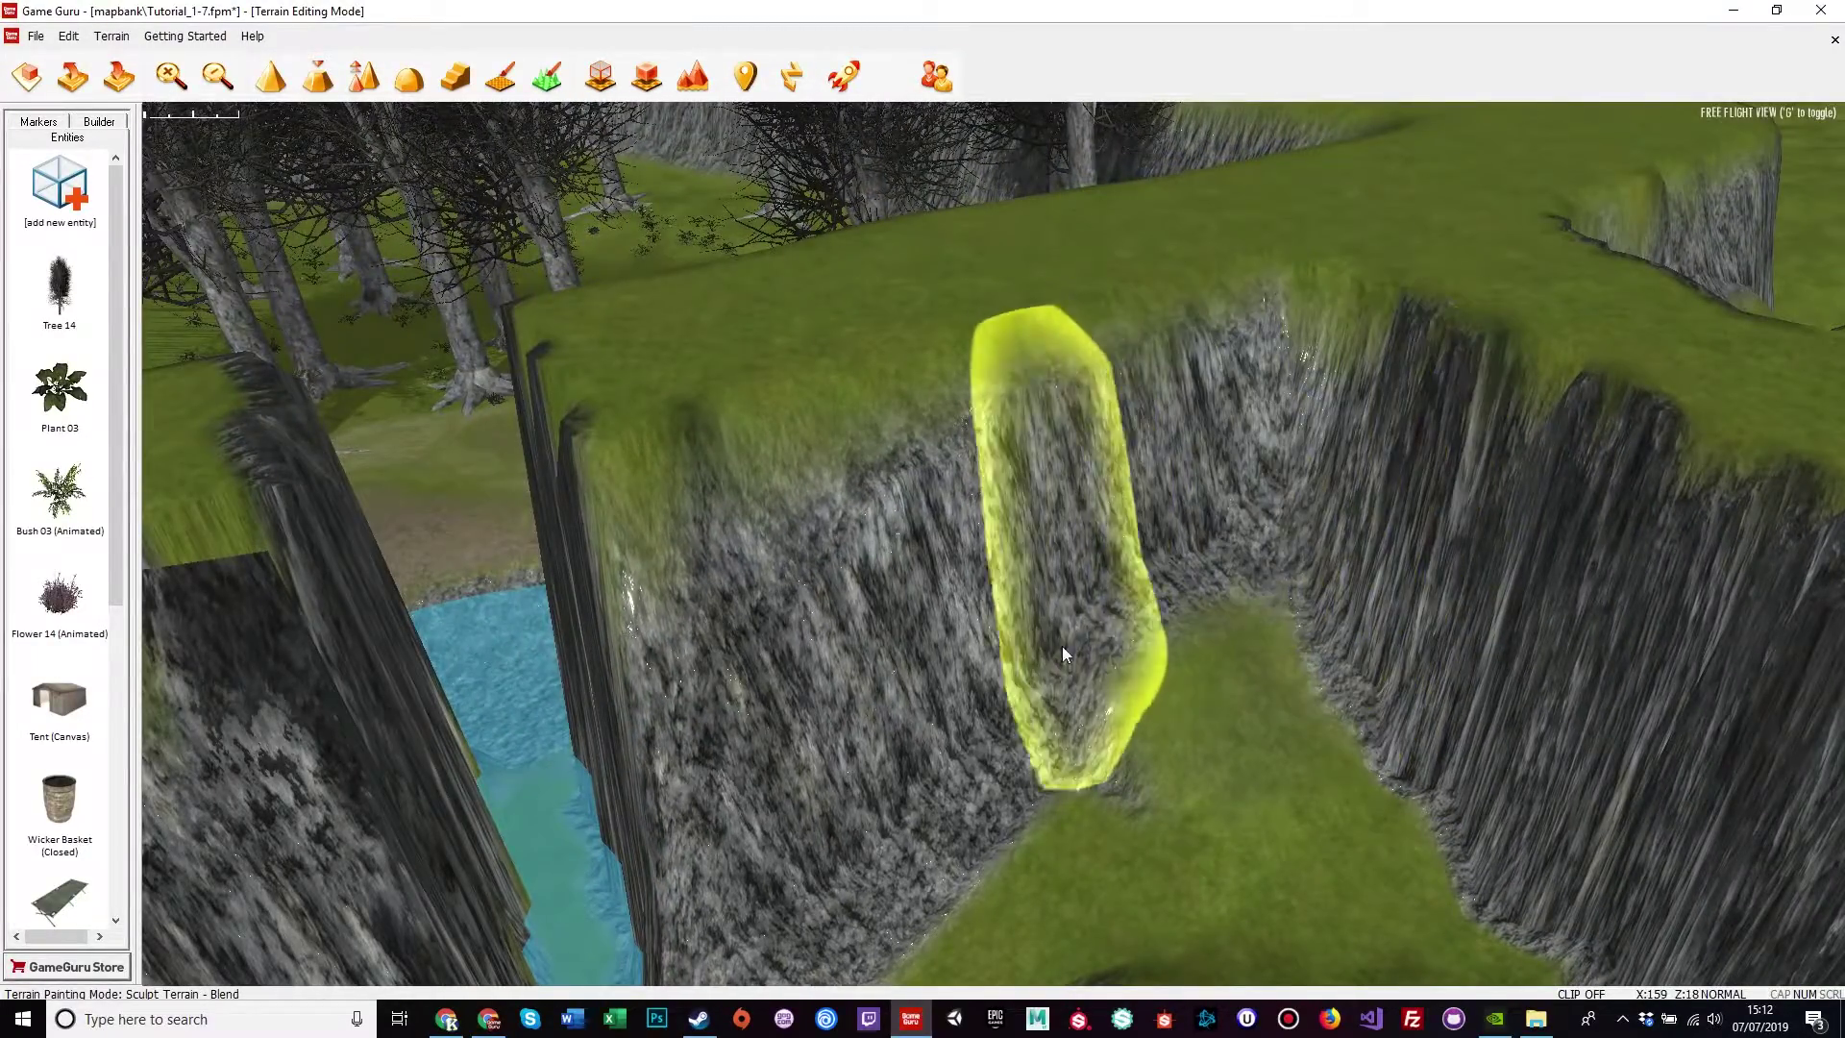
{"action": "key", "text": "a"}
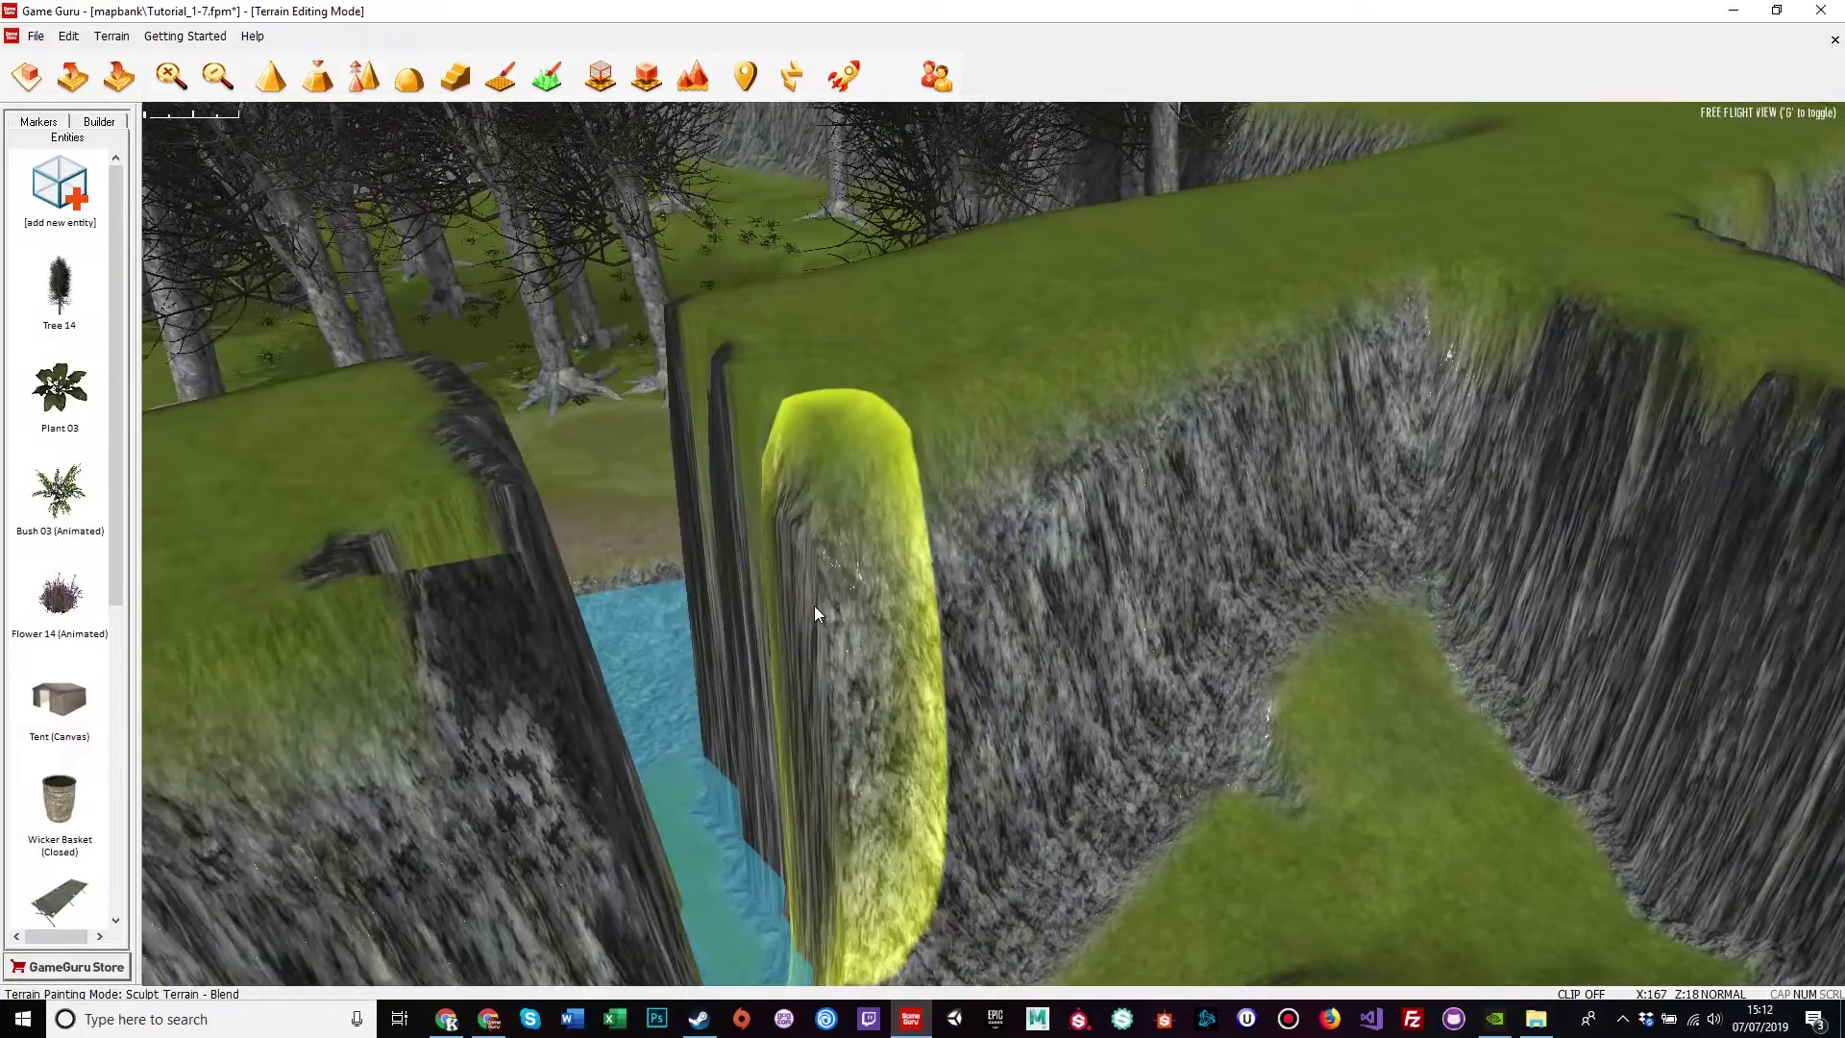
{"action": "left_click_drag", "start_coordinate": [814, 605], "coordinate": [878, 626]}
{"action": "right_click_drag", "start_coordinate": [878, 625], "coordinate": [1103, 688]}
{"action": "key", "text": "a"}
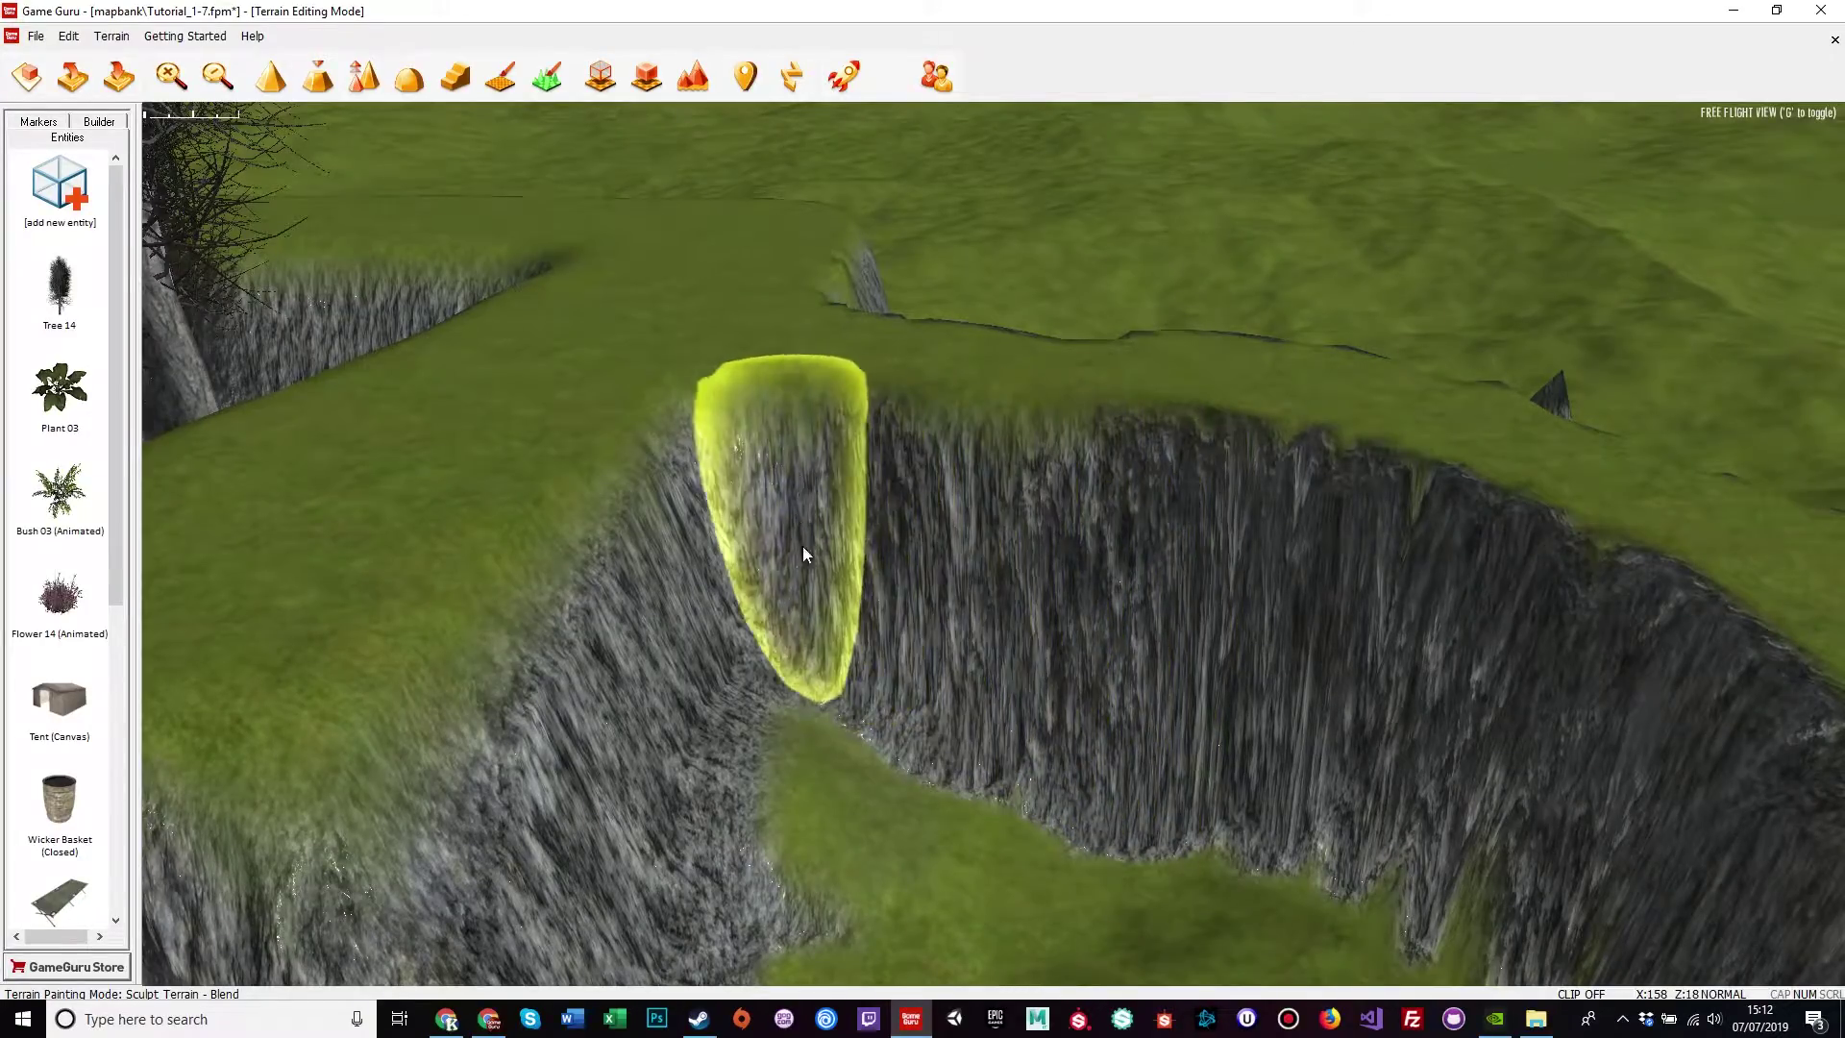
Smooth the basin's curved outer wall and its base with the Blend brush
{"action": "right_click_drag", "start_coordinate": [1091, 826], "coordinate": [1092, 826]}
{"action": "key", "text": "w"}
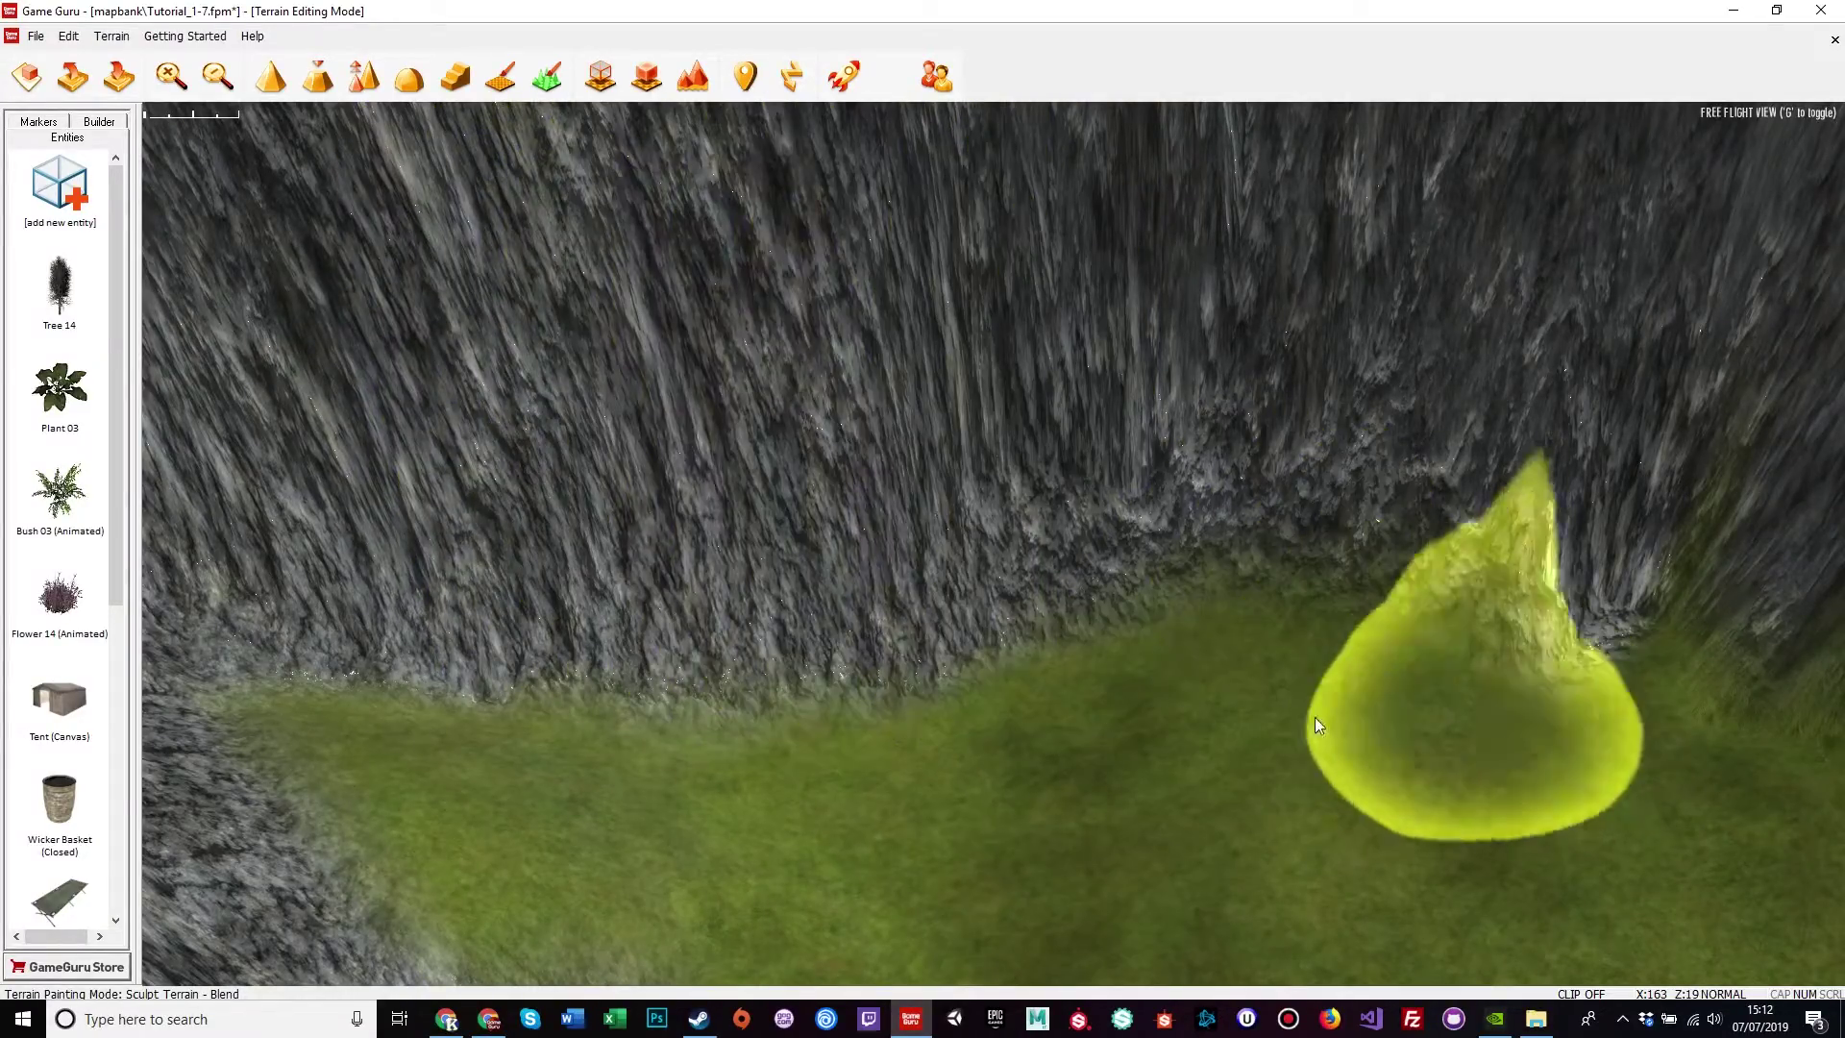
{"action": "mouse_move", "coordinate": [1182, 711]}
{"action": "right_mouse_down"}
{"action": "mouse_move", "coordinate": [1023, 672]}
{"action": "mouse_move", "coordinate": [927, 759]}
{"action": "mouse_move", "coordinate": [823, 798]}
{"action": "right_mouse_up"}
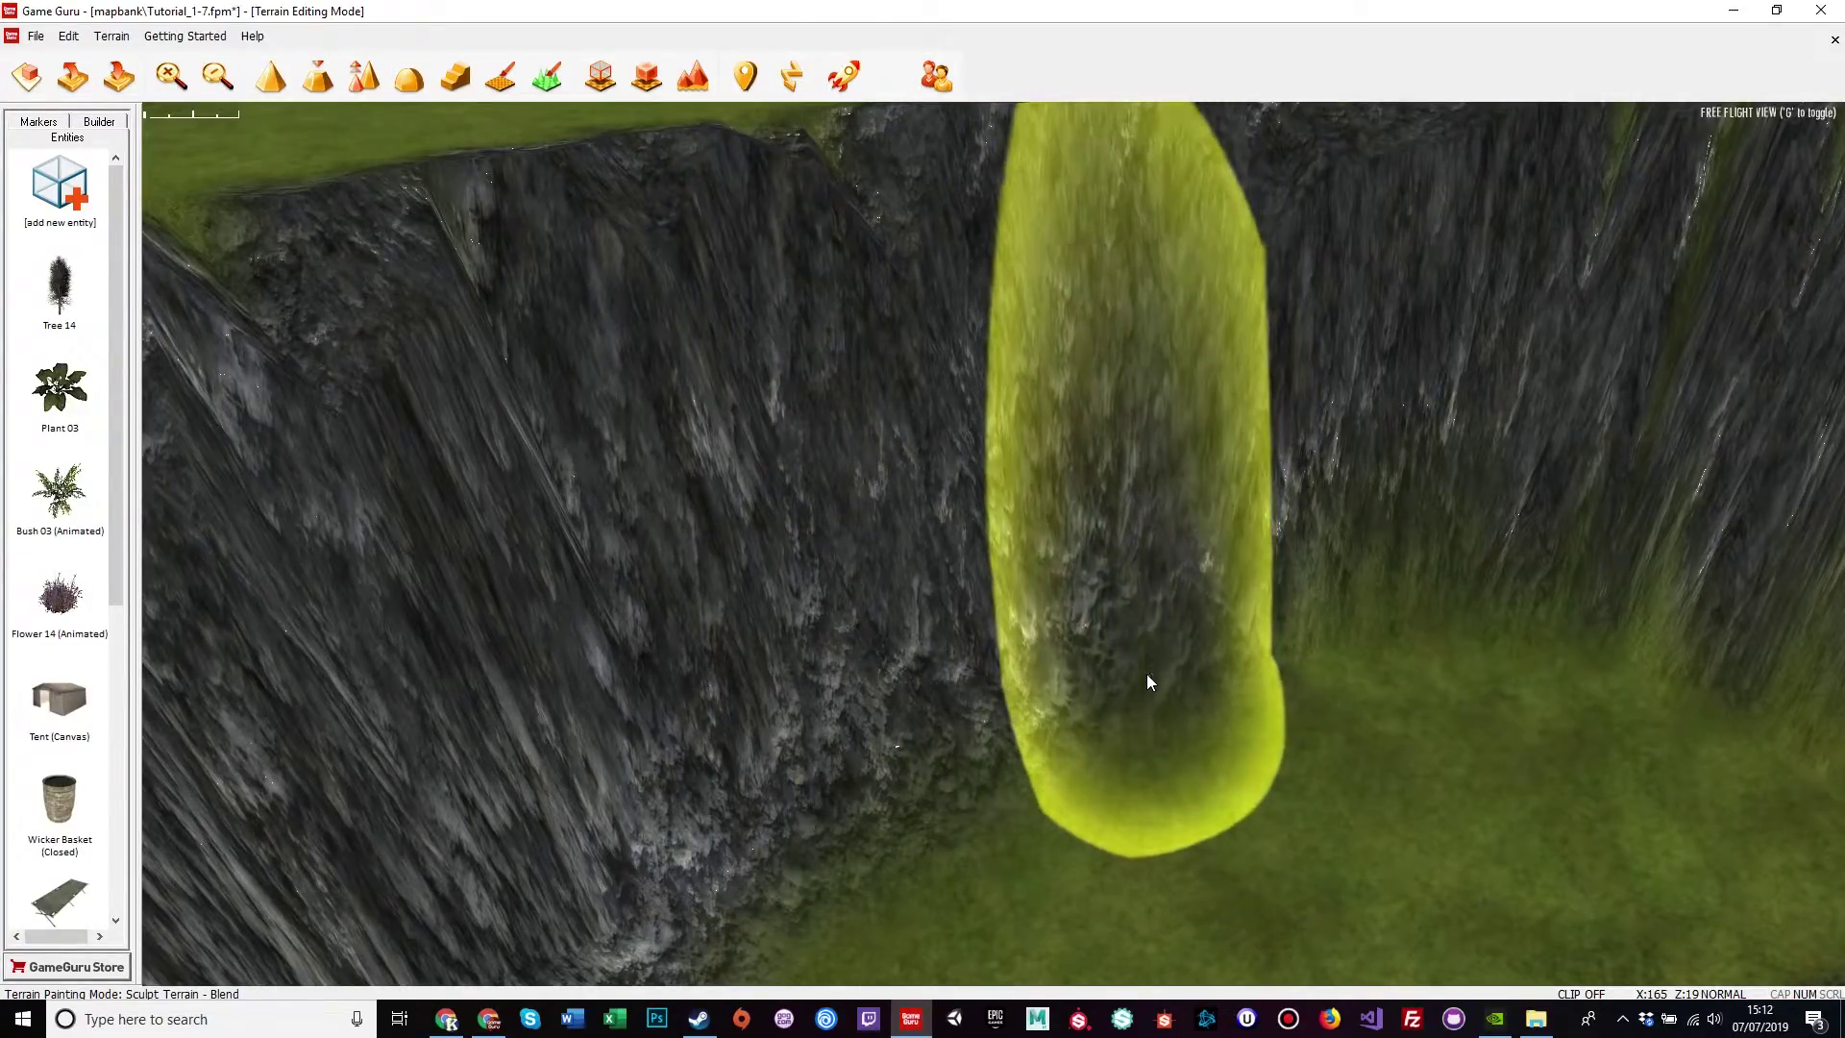
{"action": "key", "text": "s"}
{"action": "mouse_move", "coordinate": [1297, 688]}
{"action": "right_mouse_down"}
{"action": "mouse_move", "coordinate": [1210, 759]}
{"action": "mouse_move", "coordinate": [1086, 716]}
{"action": "right_mouse_up"}
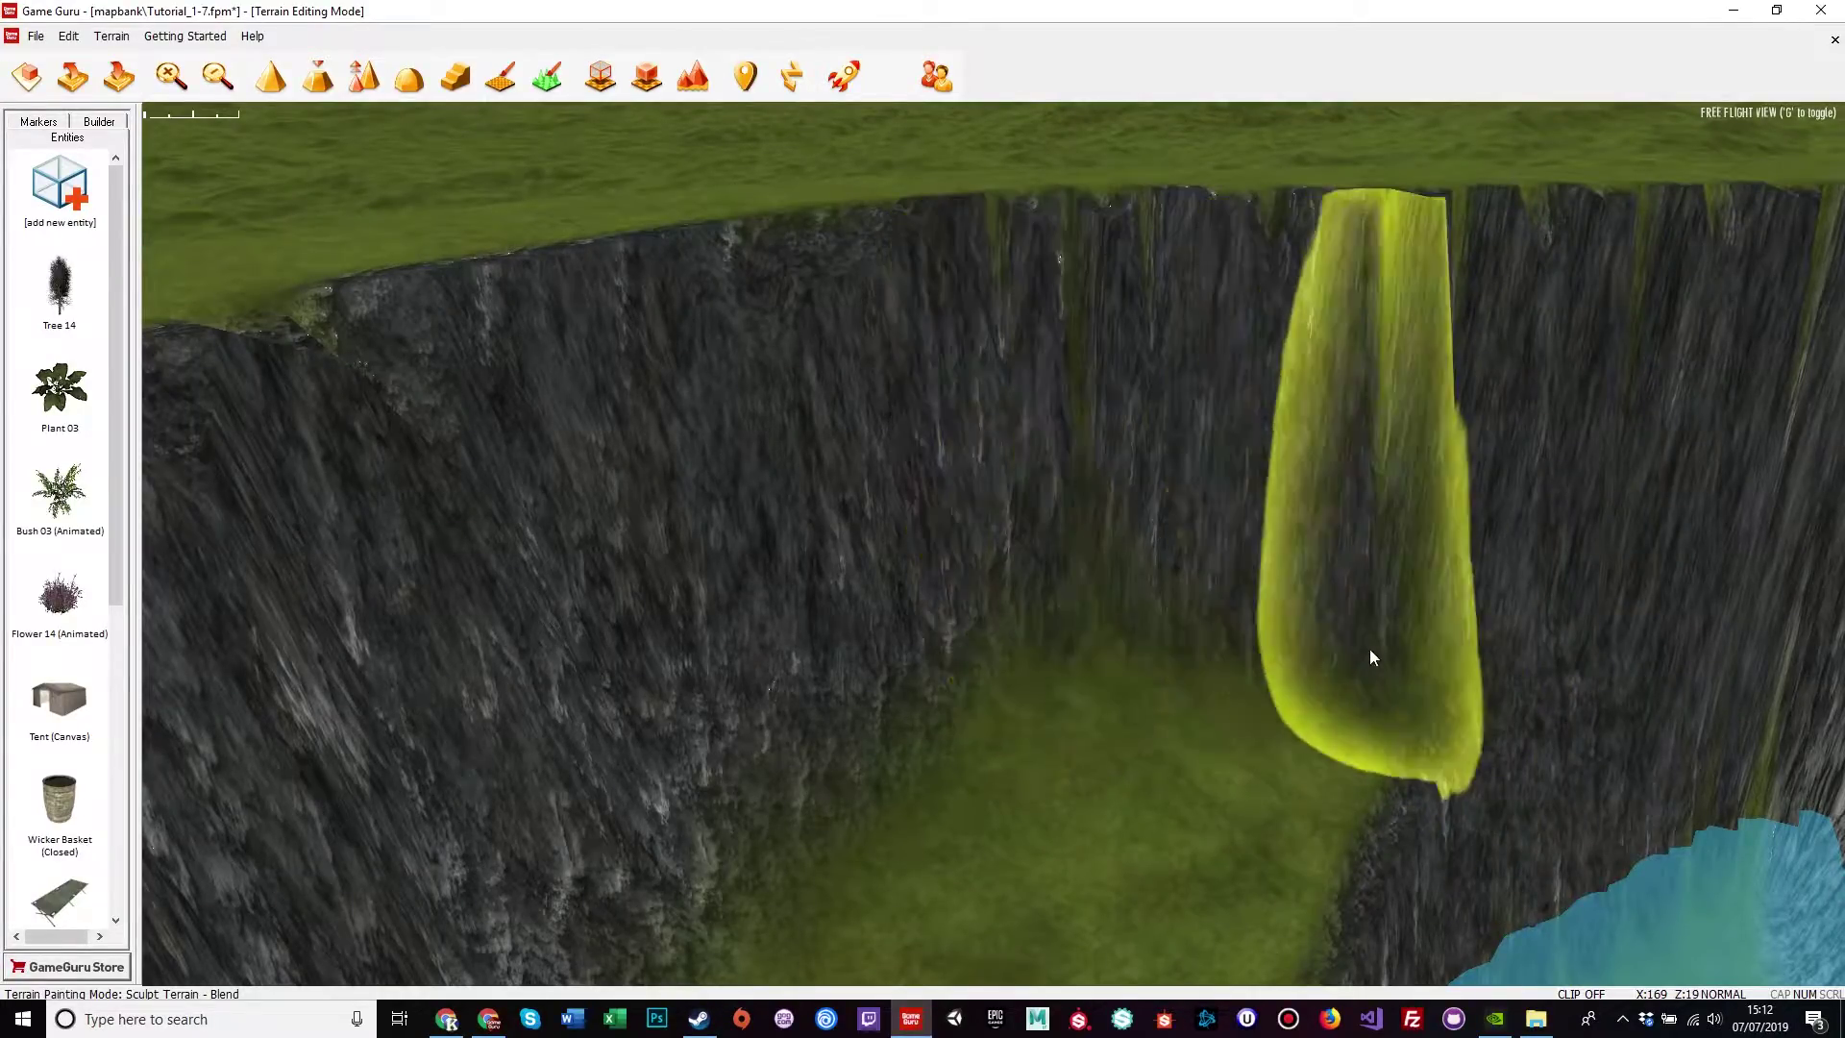
{"action": "mouse_move", "coordinate": [1119, 627]}
{"action": "right_mouse_down"}
{"action": "mouse_move", "coordinate": [1134, 673]}
{"action": "mouse_move", "coordinate": [1174, 681]}
{"action": "right_mouse_up"}
{"action": "key", "text": "w"}
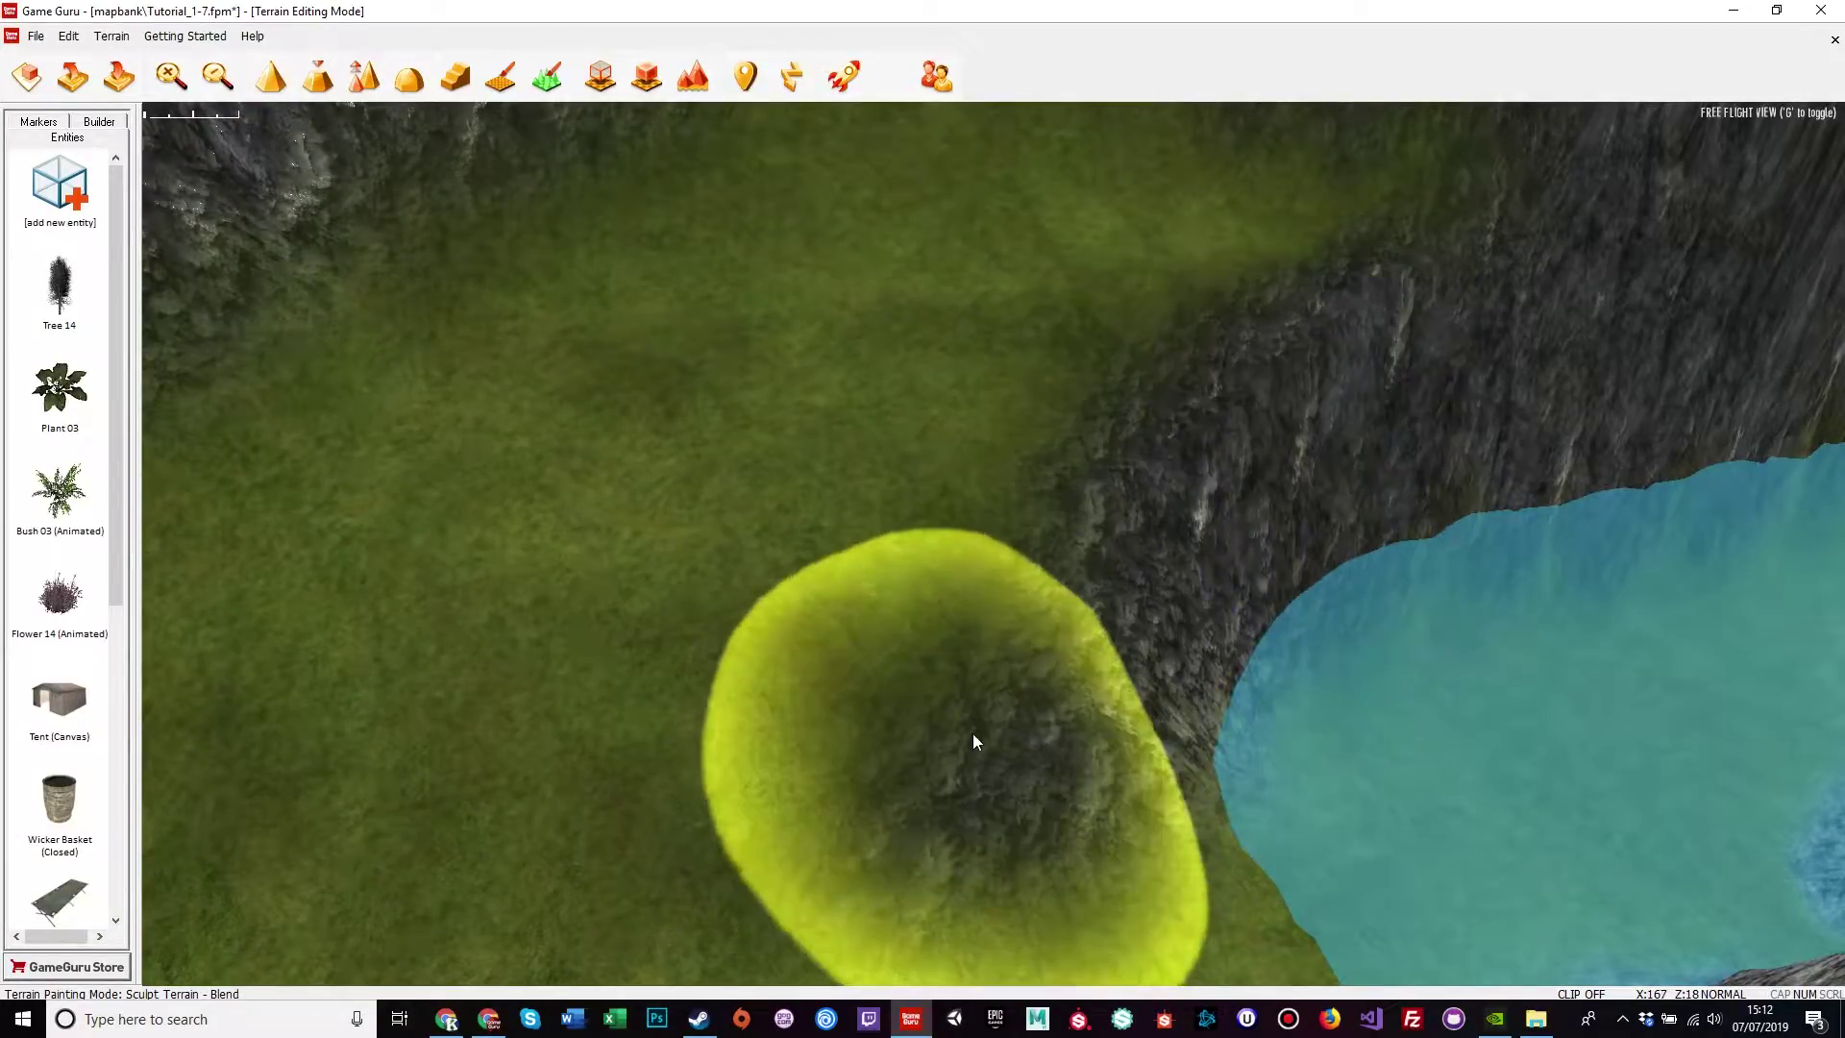
Blend the rocky bank between the basin's grass and pool, and the steep wall beside it
{"action": "mouse_move", "coordinate": [972, 734]}
{"action": "right_mouse_down"}
{"action": "mouse_move", "coordinate": [1105, 673]}
{"action": "mouse_move", "coordinate": [1137, 678]}
{"action": "right_mouse_up"}
{"action": "key", "text": "w"}
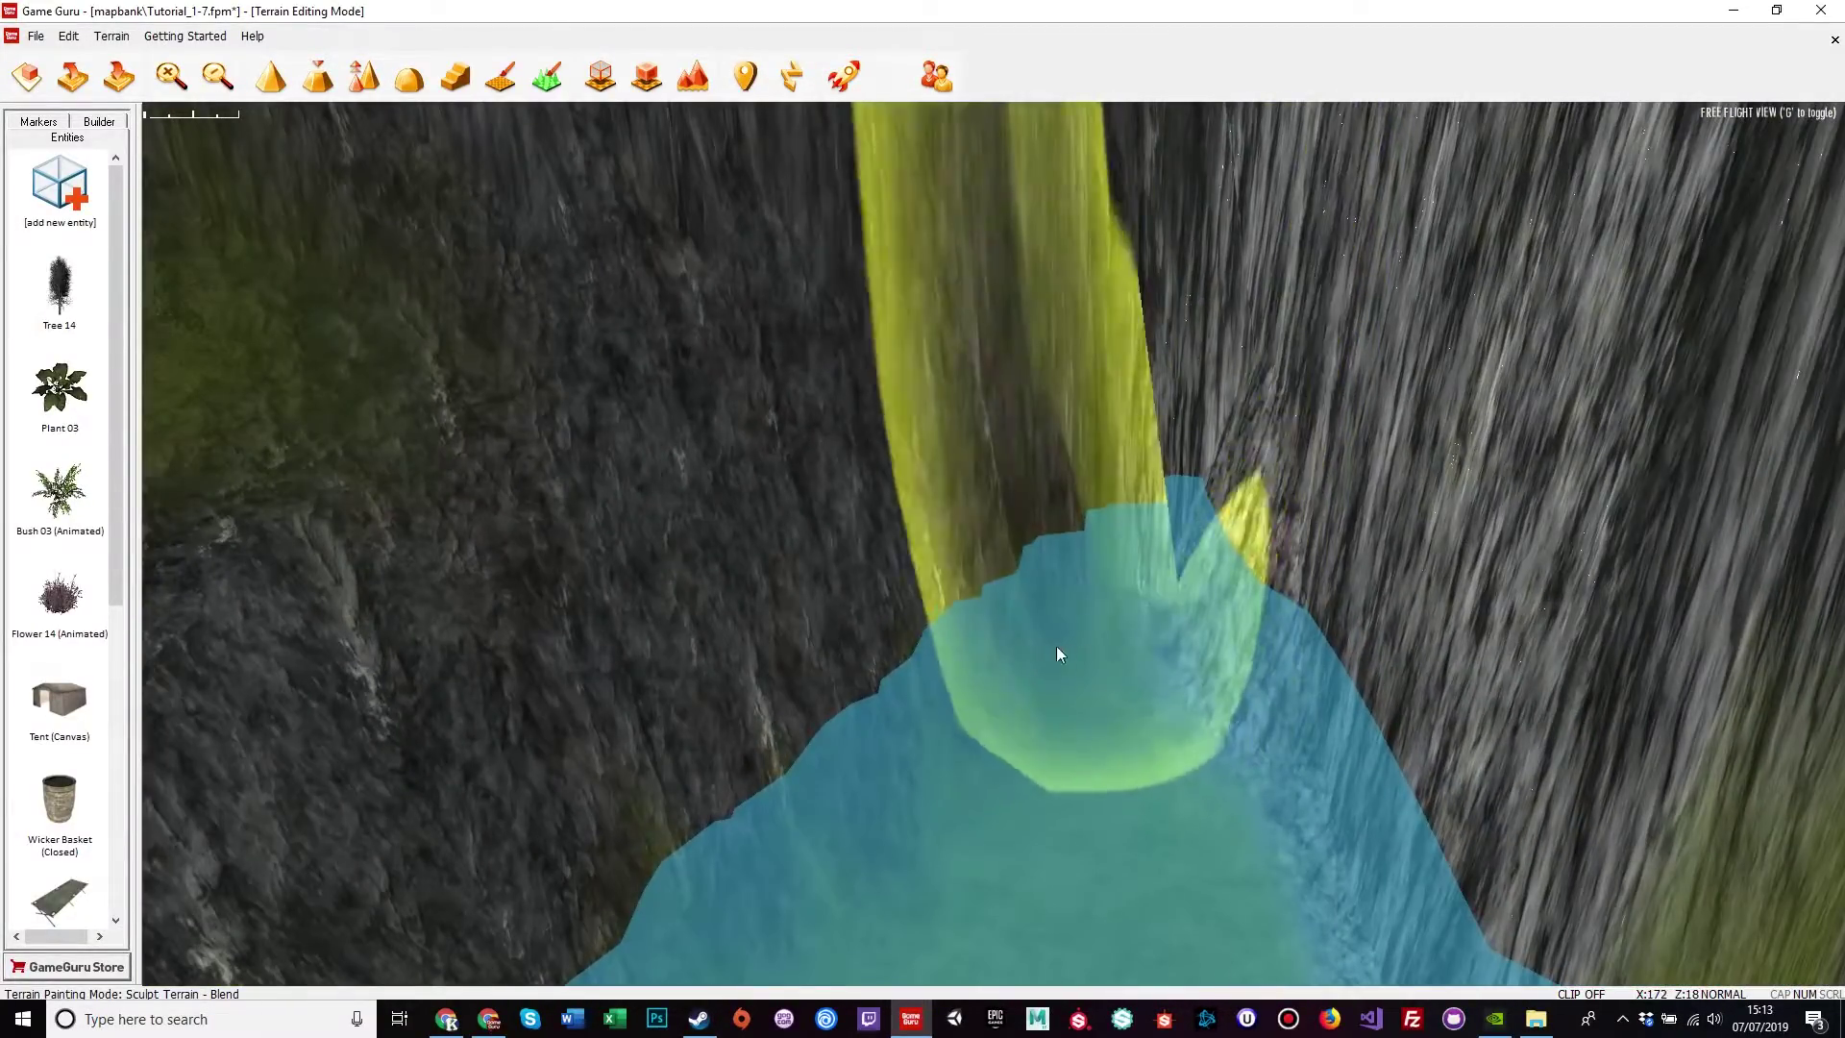
{"action": "mouse_move", "coordinate": [1008, 697]}
{"action": "right_mouse_down"}
{"action": "mouse_move", "coordinate": [994, 721]}
{"action": "mouse_move", "coordinate": [923, 722]}
{"action": "right_mouse_up"}
{"action": "key", "text": "w"}
{"action": "right_click_drag", "start_coordinate": [1071, 672], "coordinate": [950, 713]}
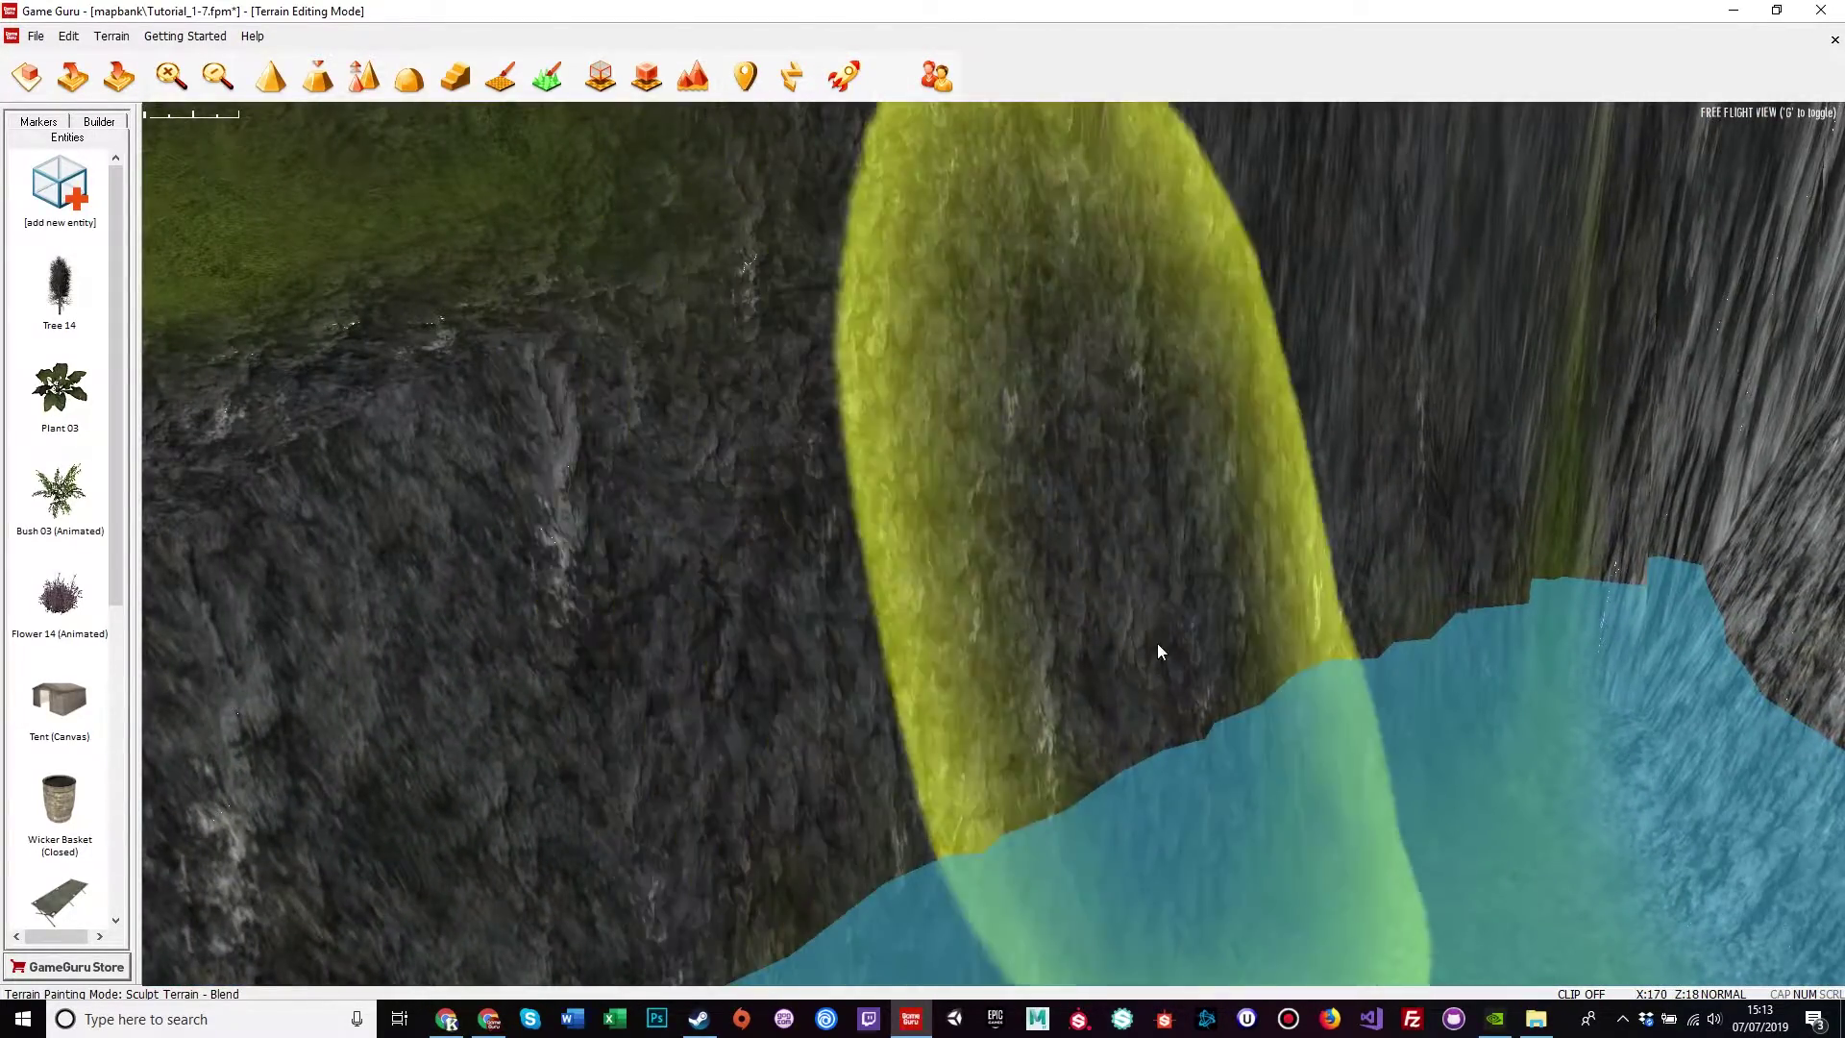
{"action": "mouse_move", "coordinate": [1157, 642]}
{"action": "right_mouse_down"}
{"action": "mouse_move", "coordinate": [1087, 727]}
{"action": "mouse_move", "coordinate": [1172, 687]}
{"action": "right_mouse_up"}
{"action": "mouse_move", "coordinate": [1264, 640]}
{"action": "right_mouse_down"}
{"action": "mouse_move", "coordinate": [1307, 615]}
{"action": "mouse_move", "coordinate": [1244, 588]}
{"action": "mouse_move", "coordinate": [1223, 535]}
{"action": "right_mouse_up"}
Soften the narrow corner at the pool's far end where the surrounding cliffs meet
{"action": "mouse_move", "coordinate": [1179, 532]}
{"action": "left_mouse_down"}
{"action": "mouse_move", "coordinate": [1175, 551]}
{"action": "mouse_move", "coordinate": [996, 591]}
{"action": "mouse_move", "coordinate": [1149, 527]}
{"action": "mouse_move", "coordinate": [1214, 561]}
{"action": "mouse_move", "coordinate": [944, 601]}
{"action": "left_mouse_up"}
{"action": "mouse_move", "coordinate": [943, 602]}
{"action": "right_mouse_down"}
{"action": "mouse_move", "coordinate": [884, 644]}
{"action": "mouse_move", "coordinate": [807, 624]}
{"action": "mouse_move", "coordinate": [884, 615]}
{"action": "mouse_move", "coordinate": [932, 577]}
{"action": "mouse_move", "coordinate": [937, 601]}
{"action": "mouse_move", "coordinate": [955, 590]}
{"action": "right_mouse_up"}
{"action": "left_click_drag", "start_coordinate": [955, 590], "coordinate": [961, 642]}
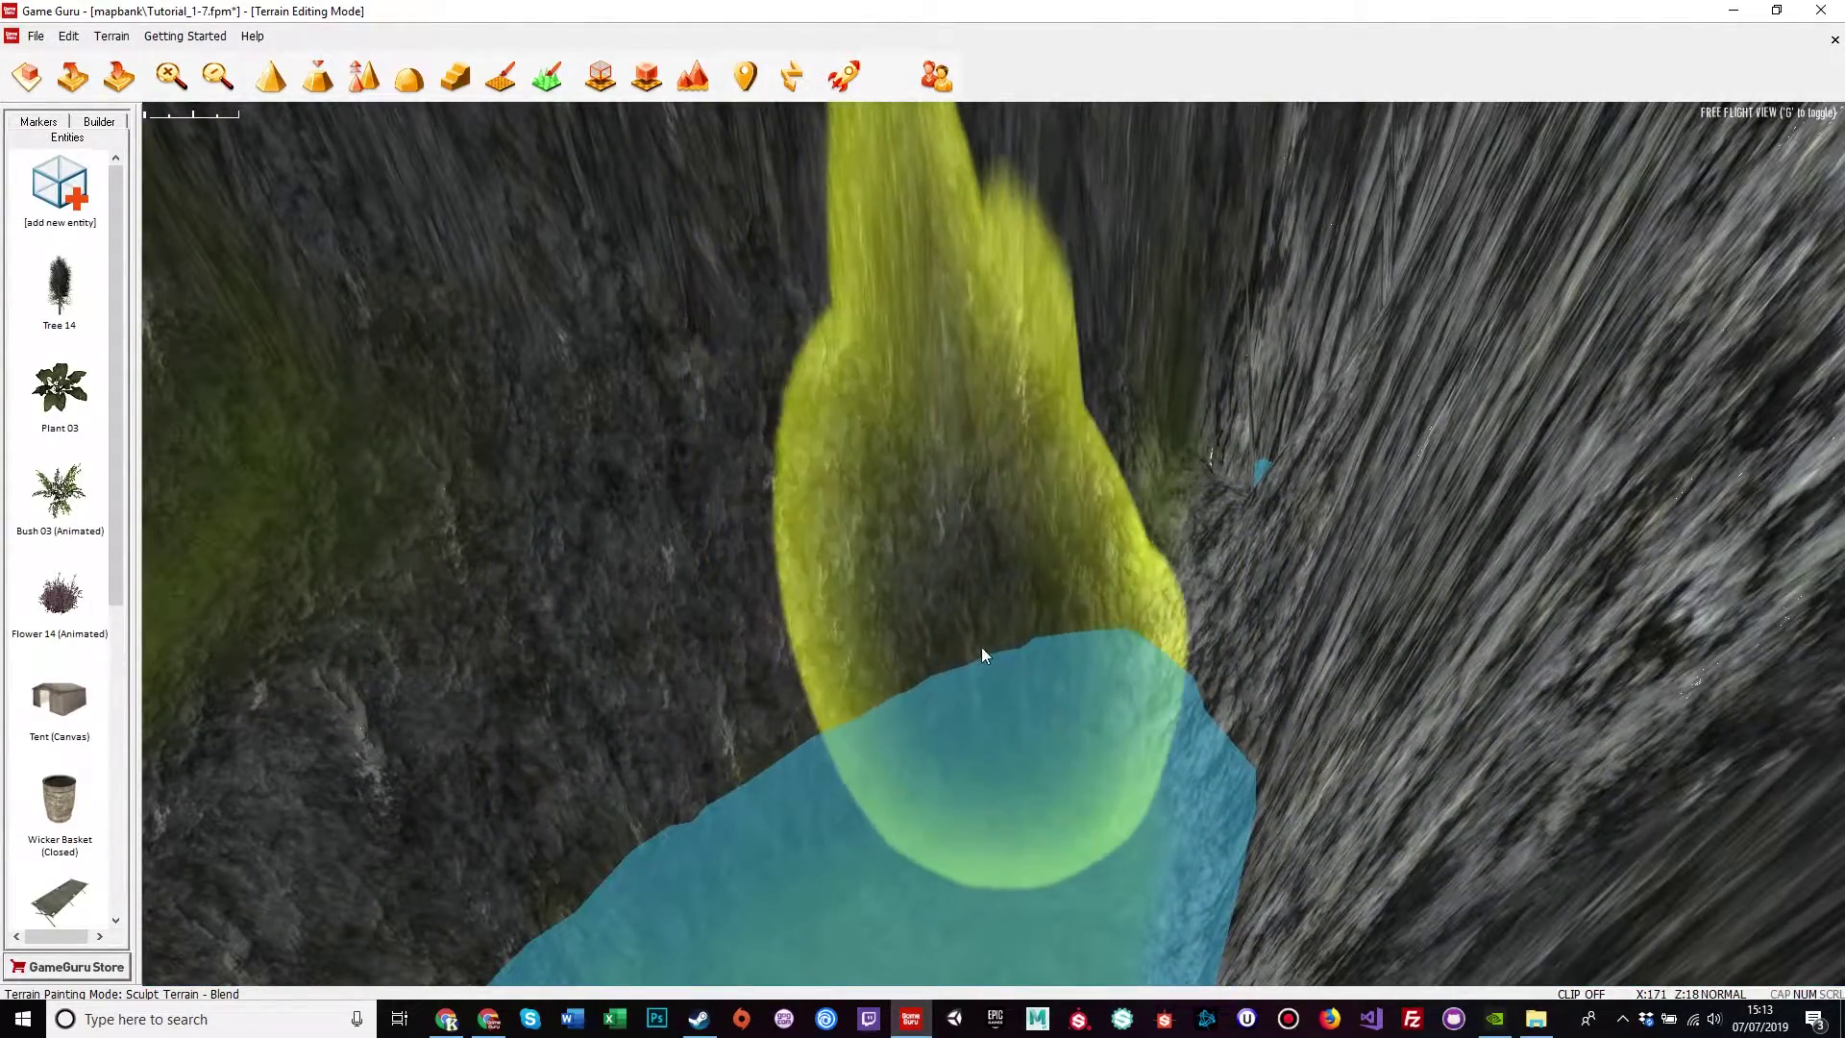
{"action": "mouse_move", "coordinate": [976, 650]}
{"action": "right_mouse_down"}
{"action": "mouse_move", "coordinate": [932, 654]}
{"action": "mouse_move", "coordinate": [903, 691]}
{"action": "mouse_move", "coordinate": [1059, 670]}
{"action": "right_mouse_up"}
{"action": "left_click_drag", "start_coordinate": [955, 651], "coordinate": [955, 651]}
{"action": "mouse_move", "coordinate": [955, 650]}
{"action": "right_mouse_down"}
{"action": "mouse_move", "coordinate": [1059, 679]}
{"action": "mouse_move", "coordinate": [1153, 672]}
{"action": "mouse_move", "coordinate": [1055, 678]}
{"action": "mouse_move", "coordinate": [1024, 702]}
{"action": "mouse_move", "coordinate": [1124, 706]}
{"action": "mouse_move", "coordinate": [1134, 687]}
{"action": "mouse_move", "coordinate": [1092, 673]}
{"action": "right_mouse_up"}
Paint the basin's grassy floor with brown mud, moss and grey rock terrain textures
{"action": "right_click_drag", "start_coordinate": [888, 775], "coordinate": [888, 774]}
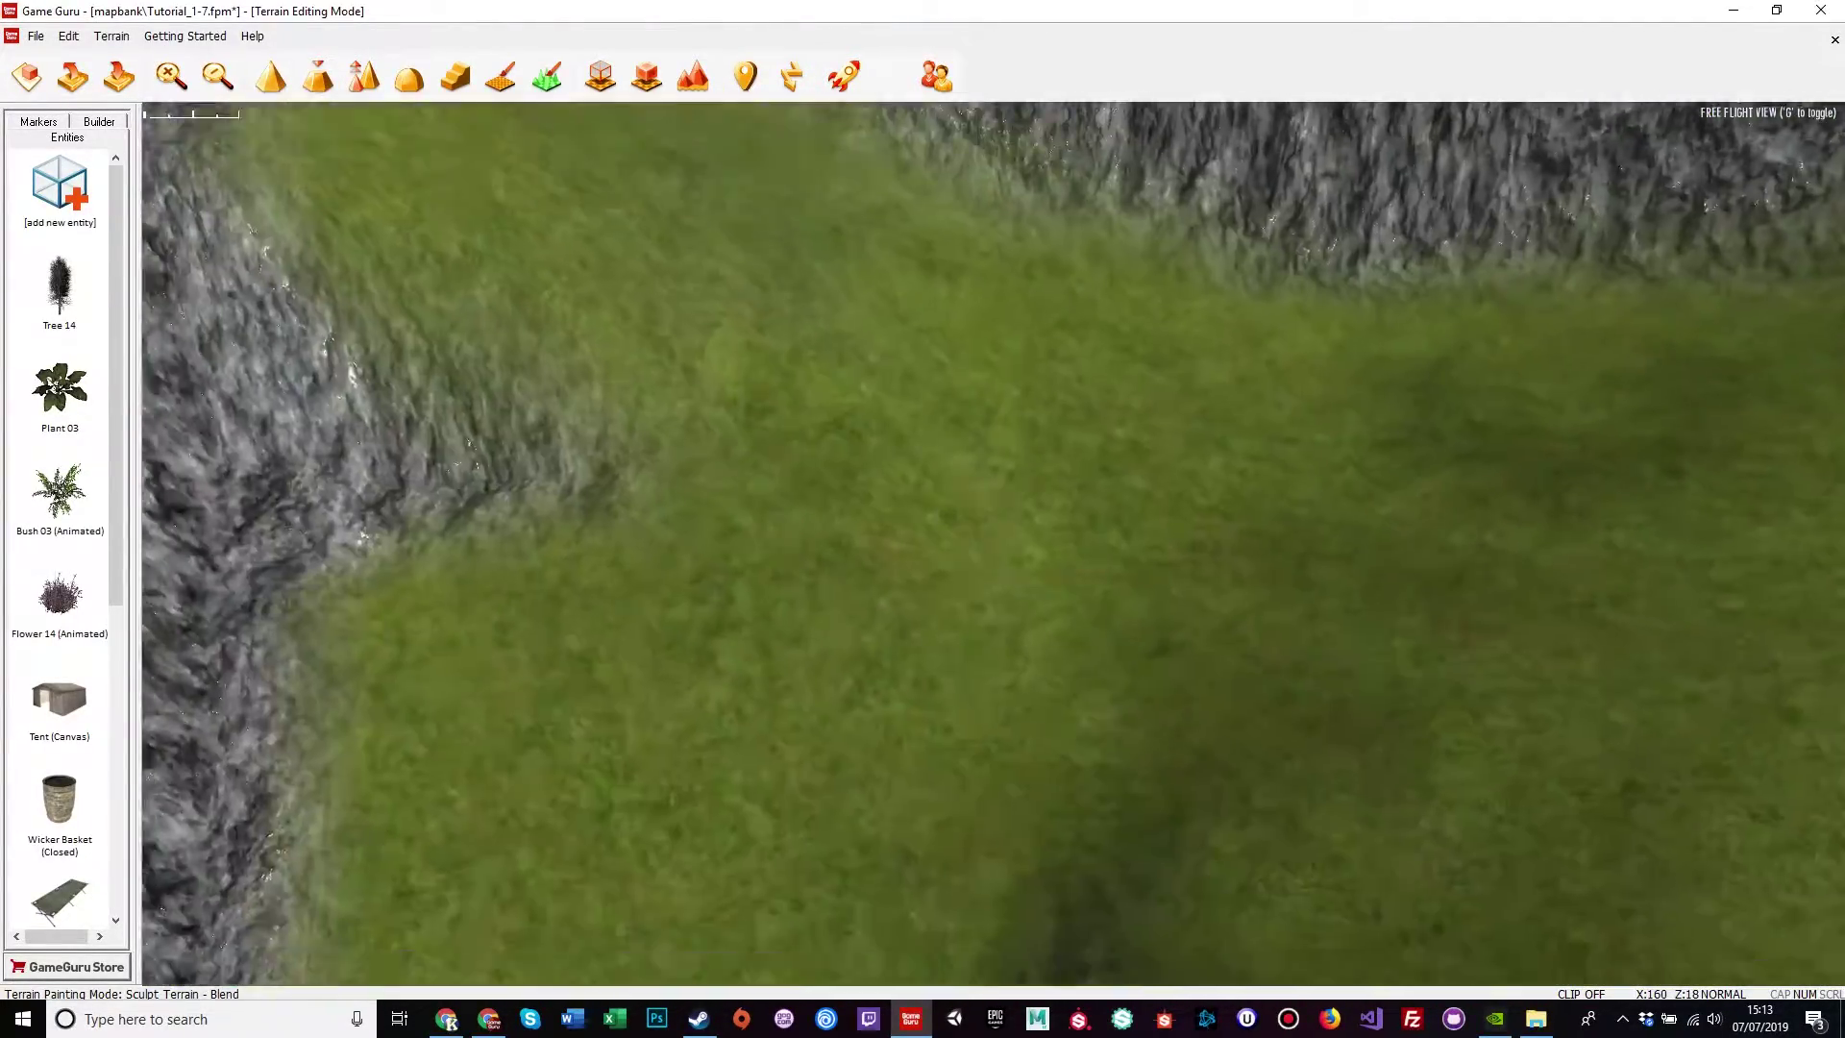
{"action": "key", "text": "s"}
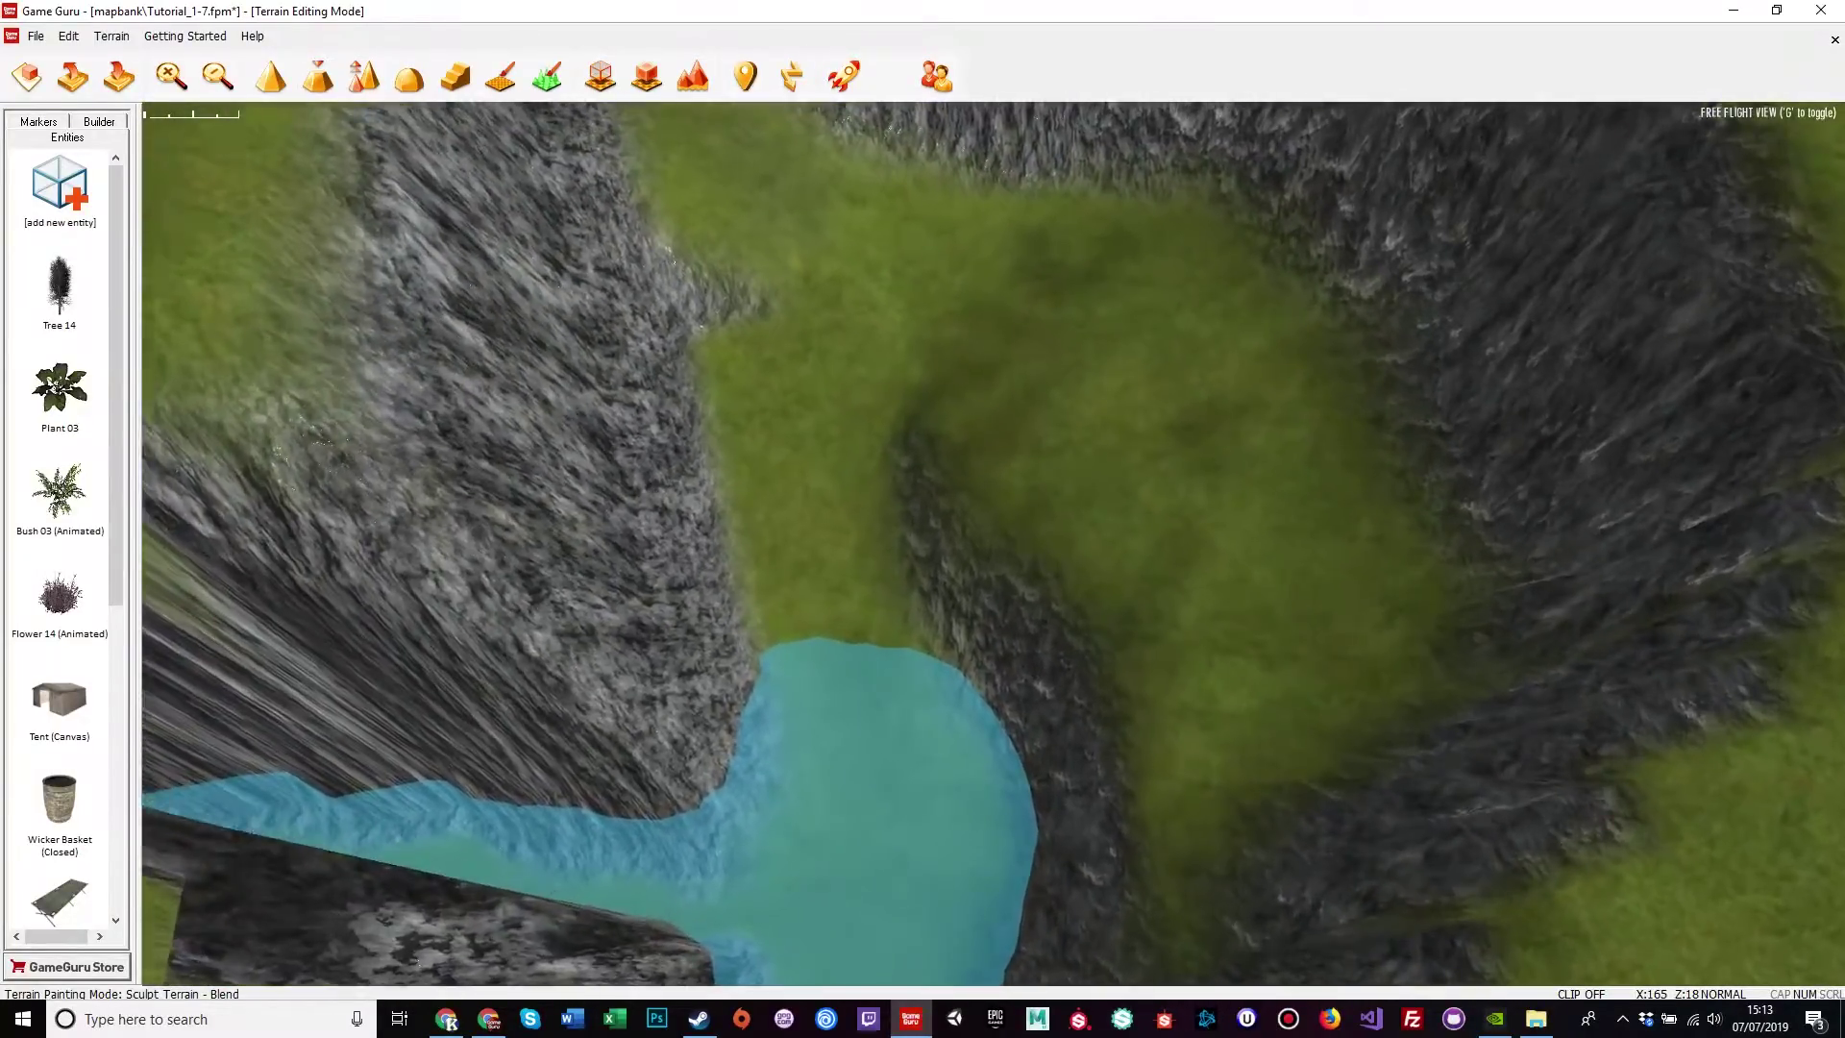
{"action": "key", "text": "w"}
{"action": "key", "text": "s"}
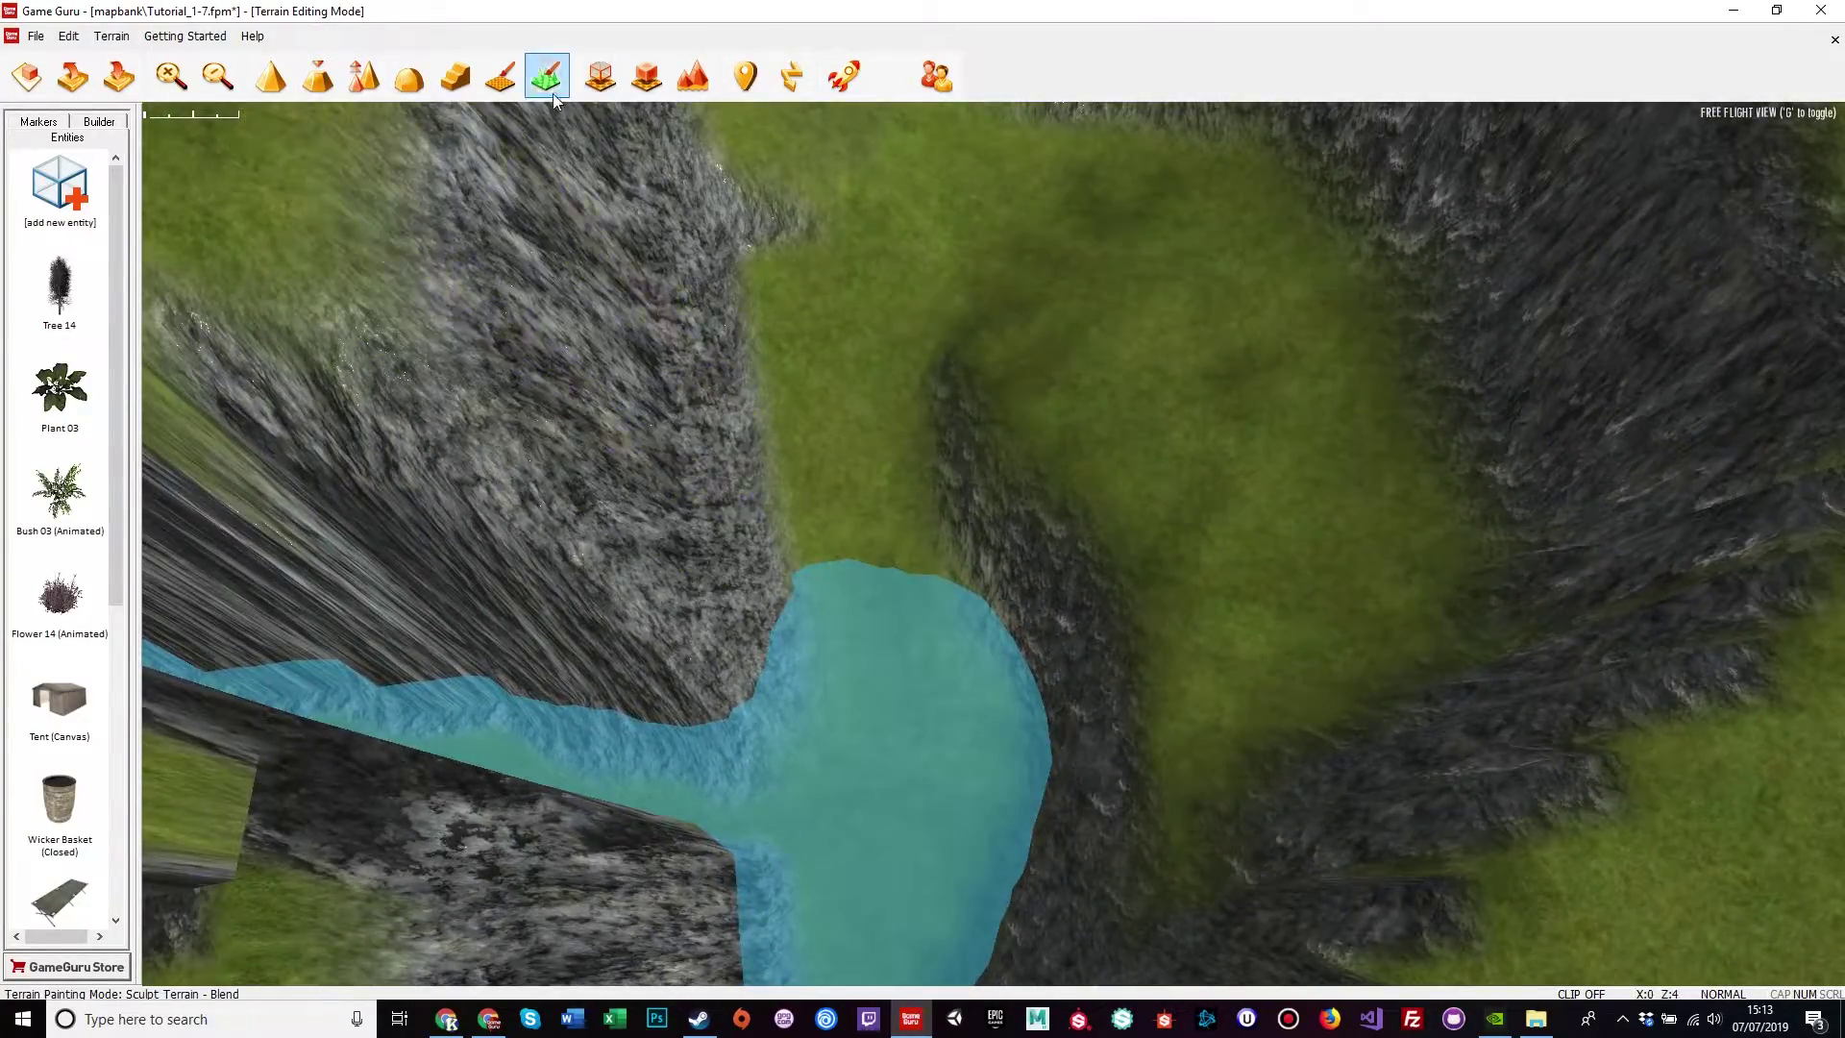
{"action": "left_click", "coordinate": [499, 83]}
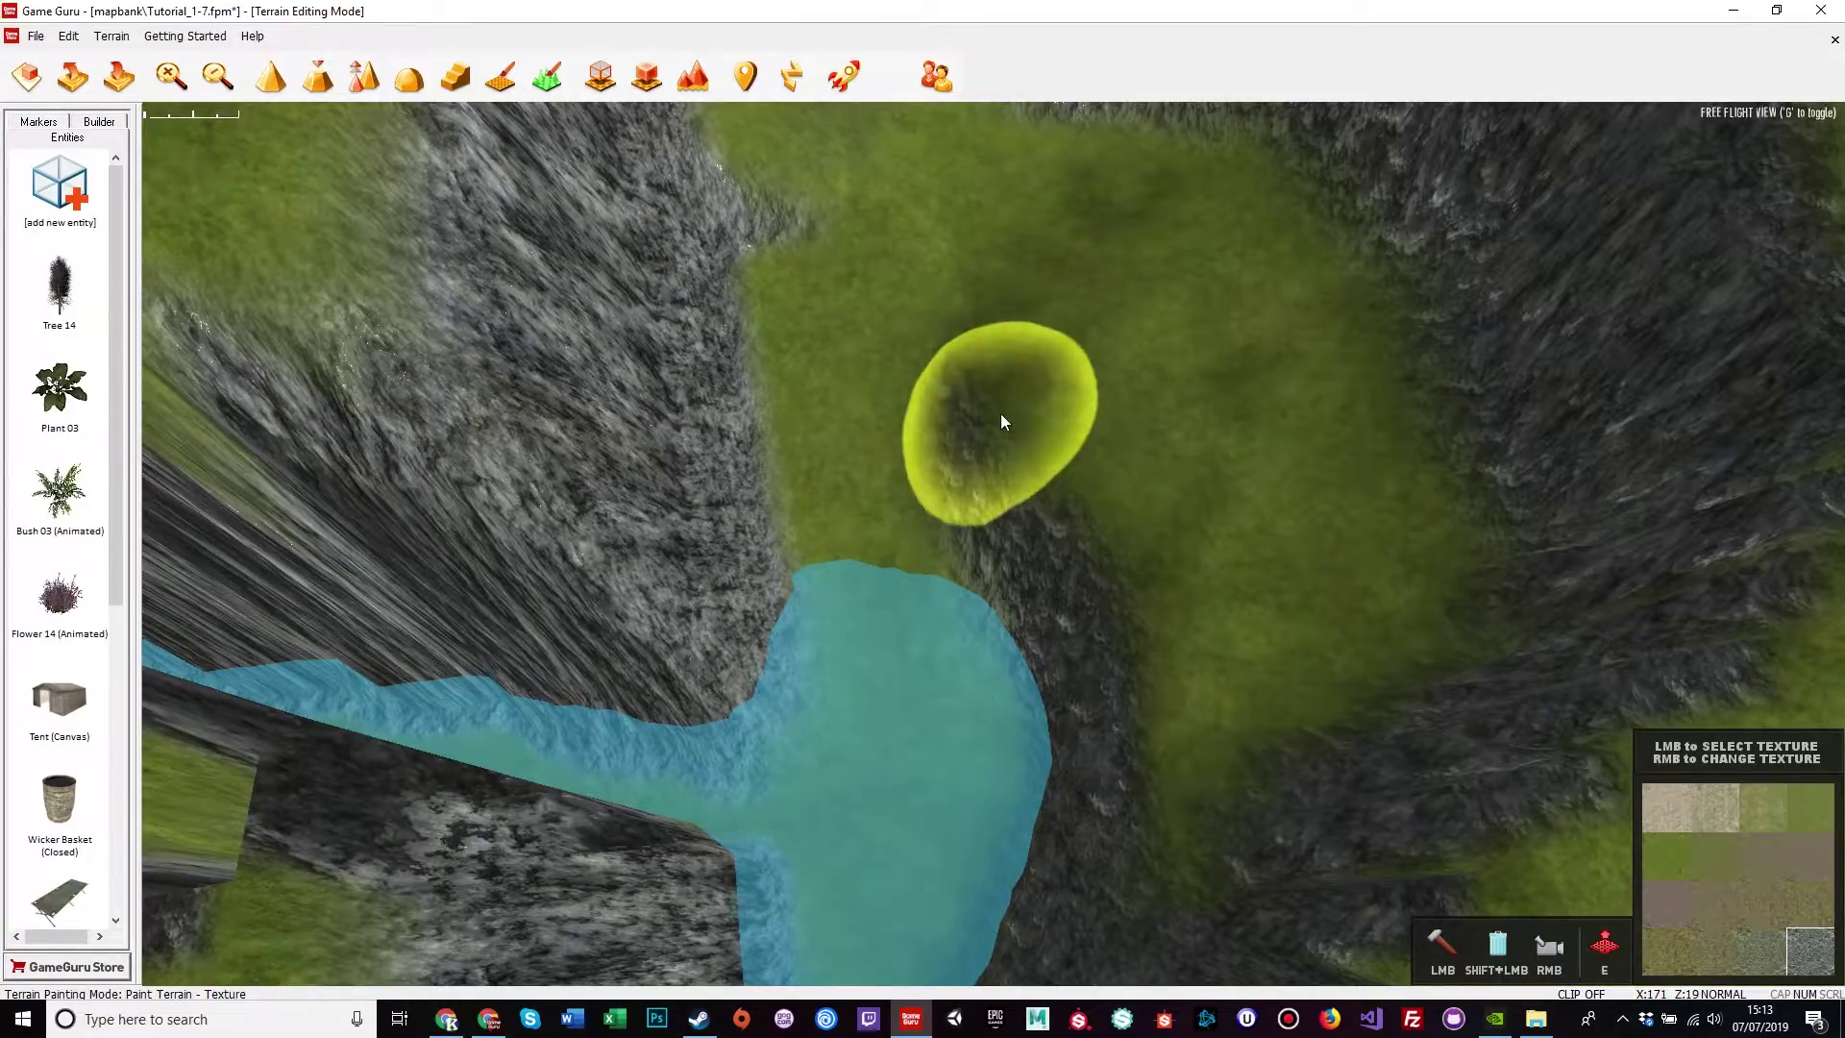
{"action": "mouse_move", "coordinate": [1000, 416]}
{"action": "left_mouse_down"}
{"action": "mouse_move", "coordinate": [1142, 480]}
{"action": "mouse_move", "coordinate": [1091, 441]}
{"action": "mouse_move", "coordinate": [1003, 465]}
{"action": "mouse_move", "coordinate": [892, 361]}
{"action": "mouse_move", "coordinate": [903, 625]}
{"action": "mouse_move", "coordinate": [790, 406]}
{"action": "mouse_move", "coordinate": [927, 278]}
{"action": "mouse_move", "coordinate": [890, 445]}
{"action": "mouse_move", "coordinate": [942, 505]}
{"action": "mouse_move", "coordinate": [1334, 588]}
{"action": "mouse_move", "coordinate": [1180, 258]}
{"action": "mouse_move", "coordinate": [1127, 275]}
{"action": "left_mouse_up"}
{"action": "right_click_drag", "start_coordinate": [1127, 276], "coordinate": [1133, 182]}
{"action": "mouse_move", "coordinate": [1186, 500]}
{"action": "left_mouse_down"}
{"action": "mouse_move", "coordinate": [1110, 700]}
{"action": "mouse_move", "coordinate": [692, 640]}
{"action": "left_mouse_up"}
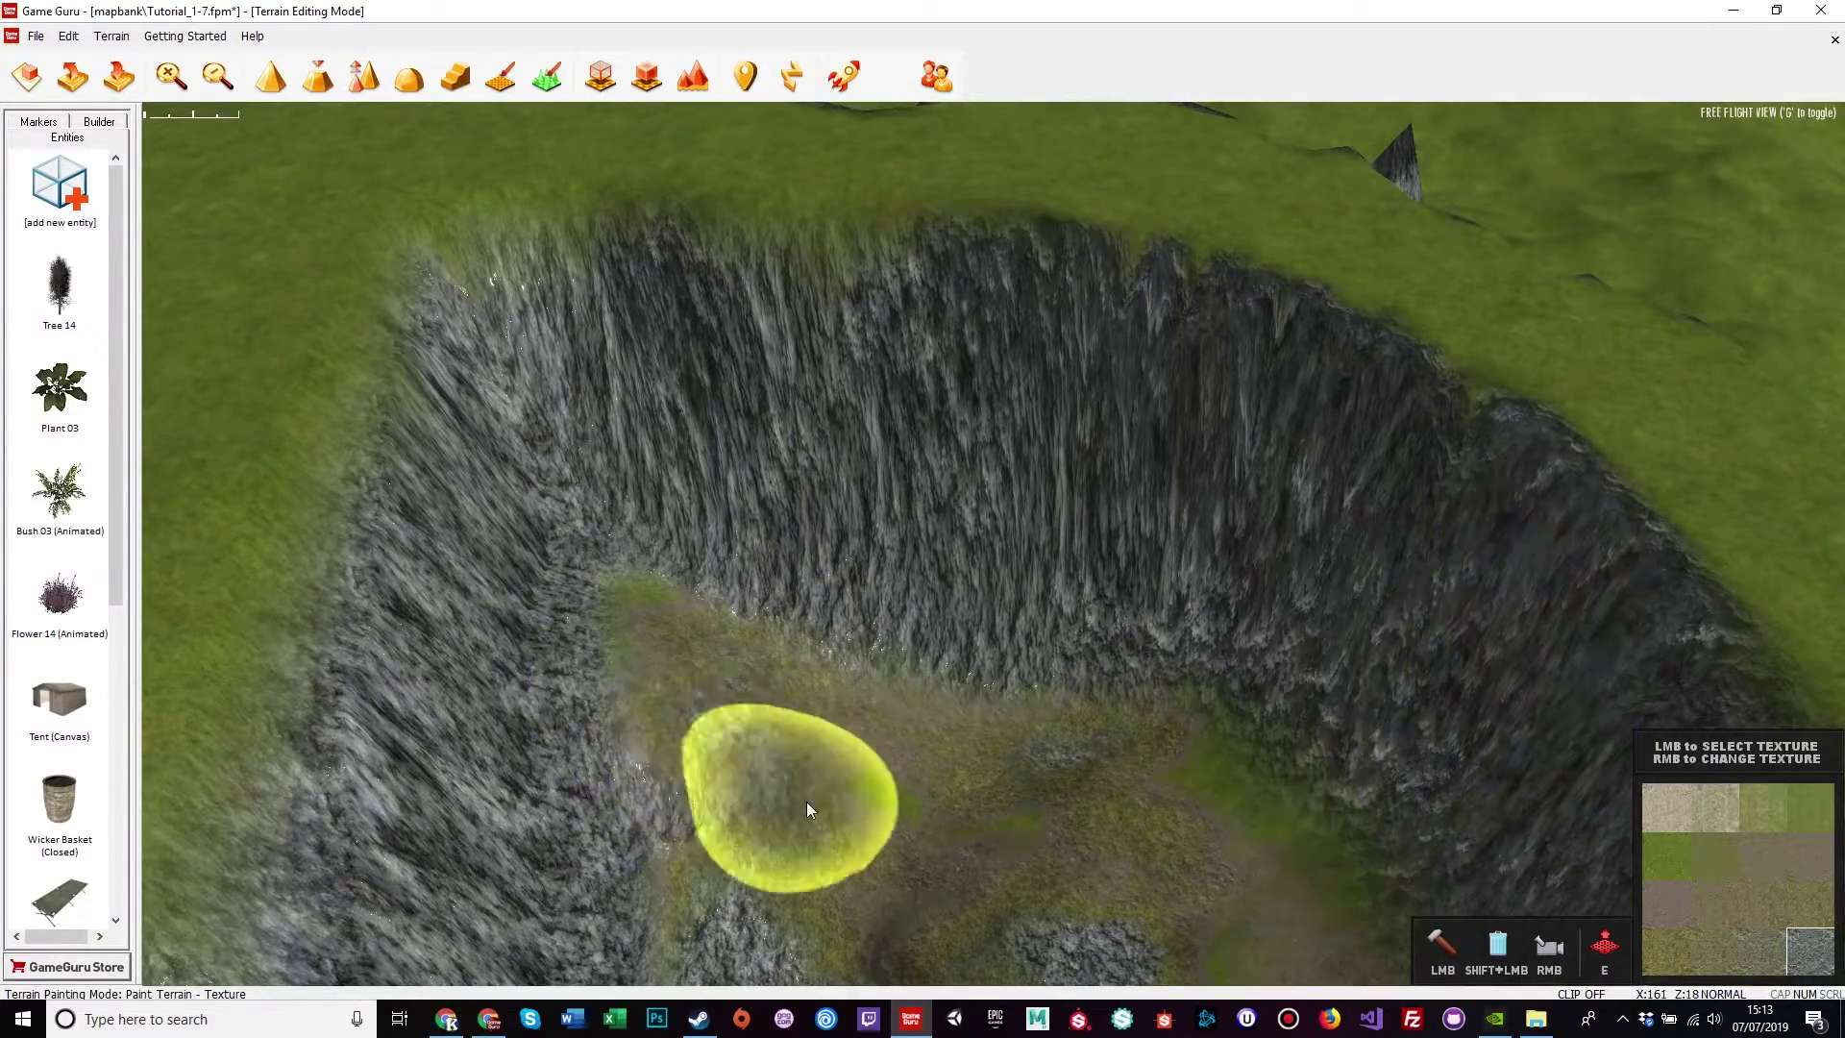
Extend the painted ground textures along the foot of the basin's back wall
{"action": "mouse_move", "coordinate": [928, 804]}
{"action": "right_mouse_down"}
{"action": "mouse_move", "coordinate": [898, 898]}
{"action": "mouse_move", "coordinate": [838, 903]}
{"action": "right_mouse_up"}
{"action": "mouse_move", "coordinate": [1047, 826]}
{"action": "left_mouse_down"}
{"action": "mouse_move", "coordinate": [1168, 793]}
{"action": "mouse_move", "coordinate": [1171, 673]}
{"action": "left_mouse_up"}
{"action": "left_click_drag", "start_coordinate": [1130, 515], "coordinate": [1105, 533]}
{"action": "right_click_drag", "start_coordinate": [927, 672], "coordinate": [1010, 742]}
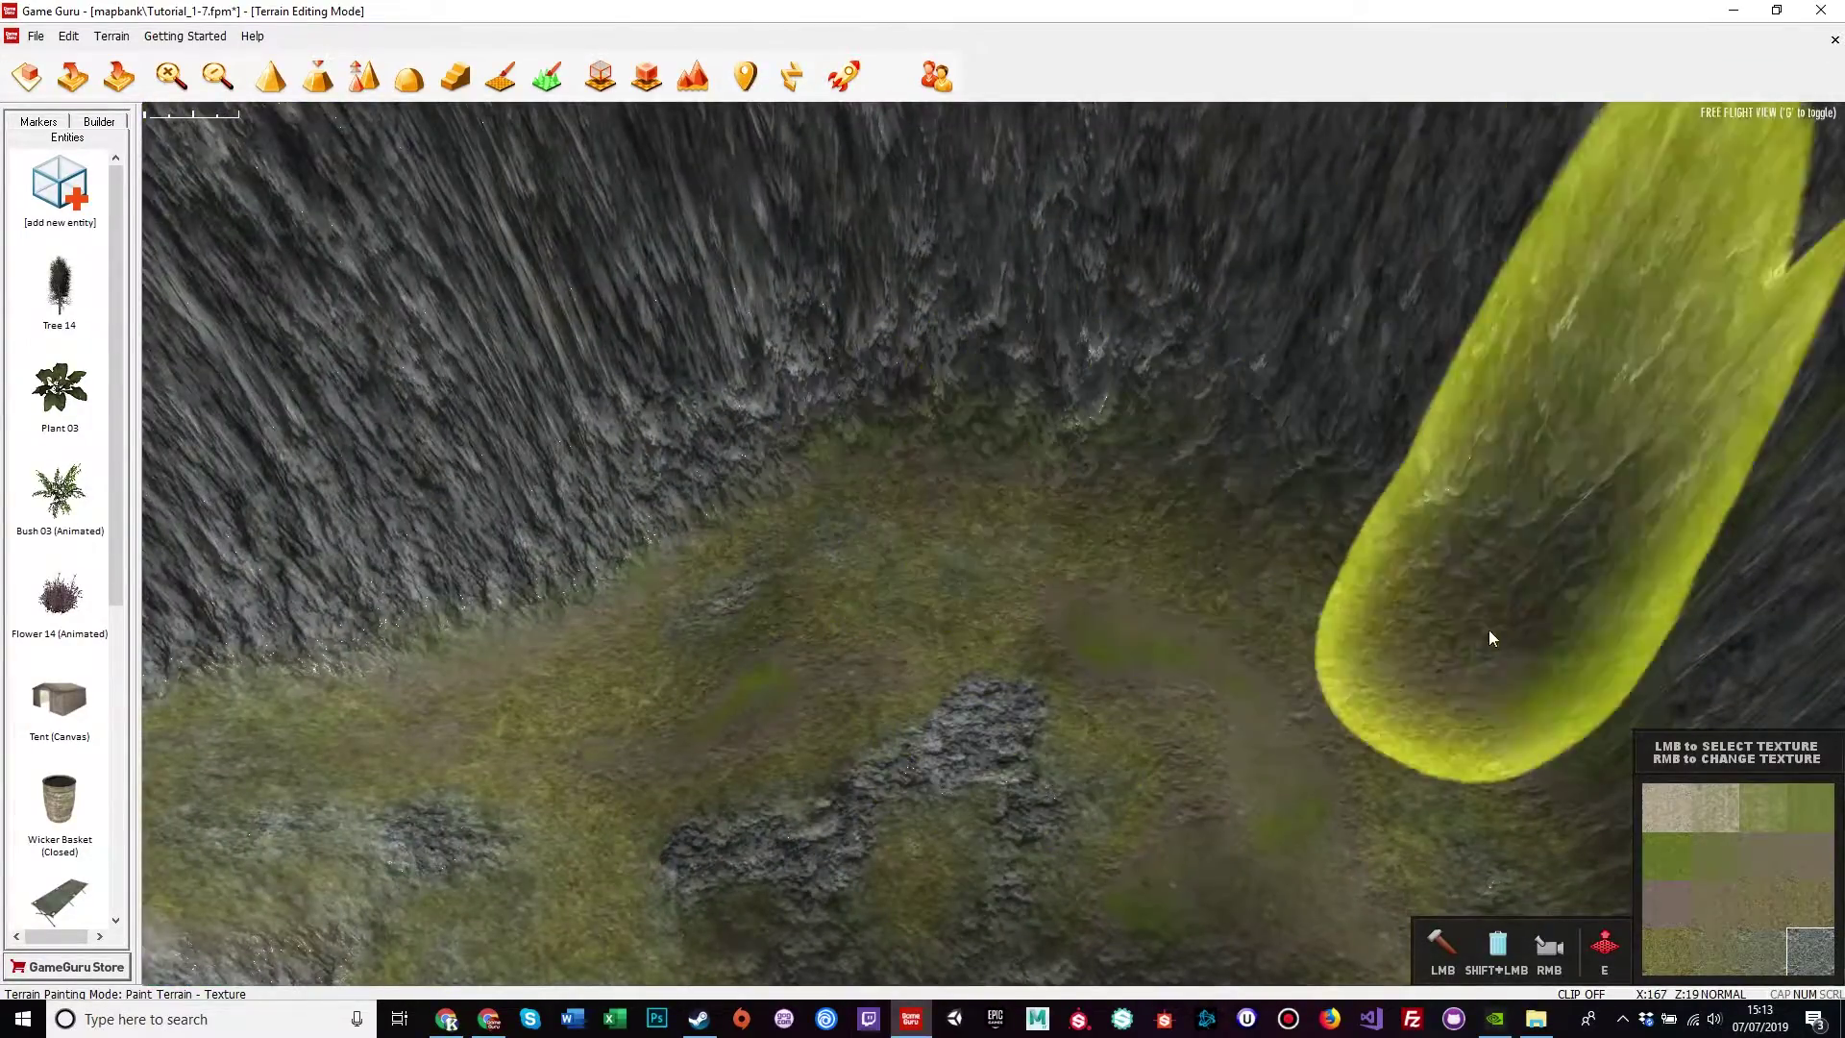
{"action": "mouse_move", "coordinate": [692, 673]}
{"action": "right_mouse_down"}
{"action": "mouse_move", "coordinate": [609, 655]}
{"action": "mouse_move", "coordinate": [827, 650]}
{"action": "mouse_move", "coordinate": [802, 596]}
{"action": "right_mouse_up"}
{"action": "left_click_drag", "start_coordinate": [1080, 491], "coordinate": [1043, 495]}
{"action": "right_click_drag", "start_coordinate": [1043, 496], "coordinate": [1332, 525]}
Paint the beds of the basin's pool and the channel with the grey rock texture
{"action": "mouse_move", "coordinate": [1282, 642]}
{"action": "right_mouse_down"}
{"action": "mouse_move", "coordinate": [1249, 615]}
{"action": "mouse_move", "coordinate": [1226, 793]}
{"action": "right_mouse_up"}
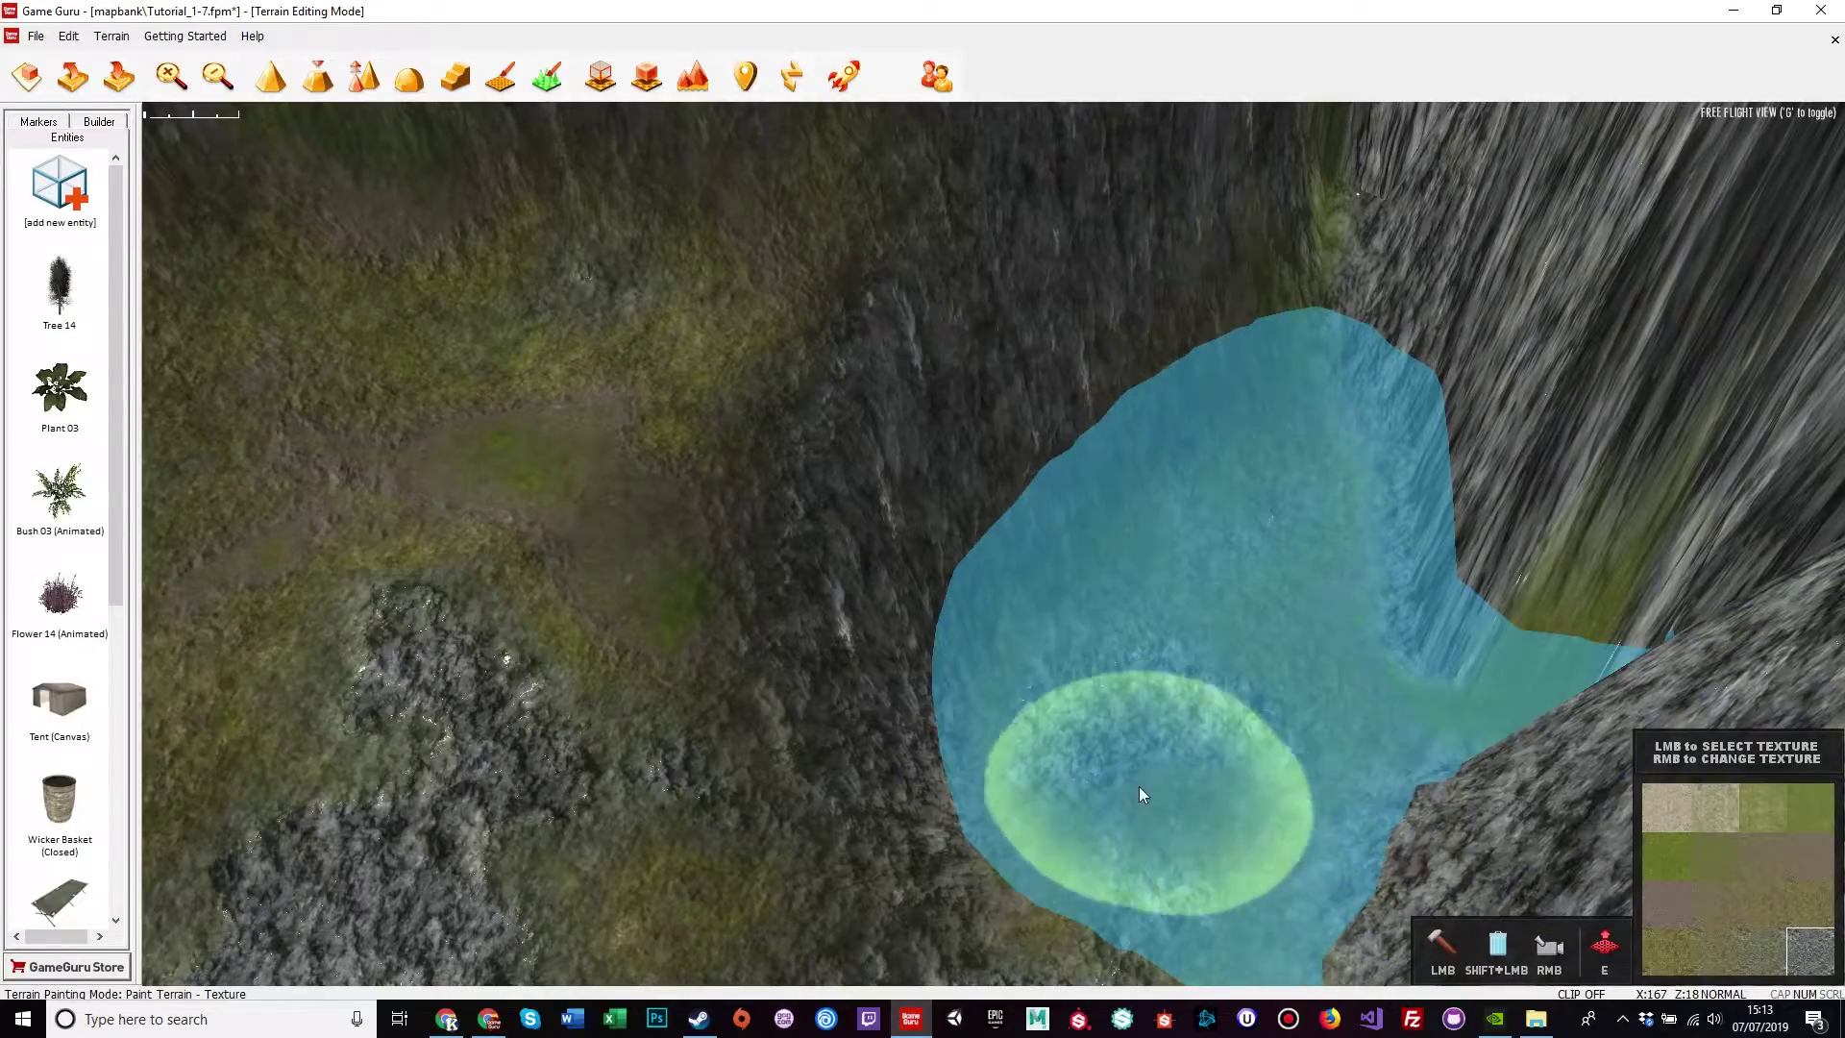
{"action": "mouse_move", "coordinate": [1063, 499]}
{"action": "right_mouse_down"}
{"action": "mouse_move", "coordinate": [1068, 442]}
{"action": "mouse_move", "coordinate": [1002, 696]}
{"action": "right_mouse_up"}
{"action": "left_click_drag", "start_coordinate": [1086, 725], "coordinate": [1174, 438]}
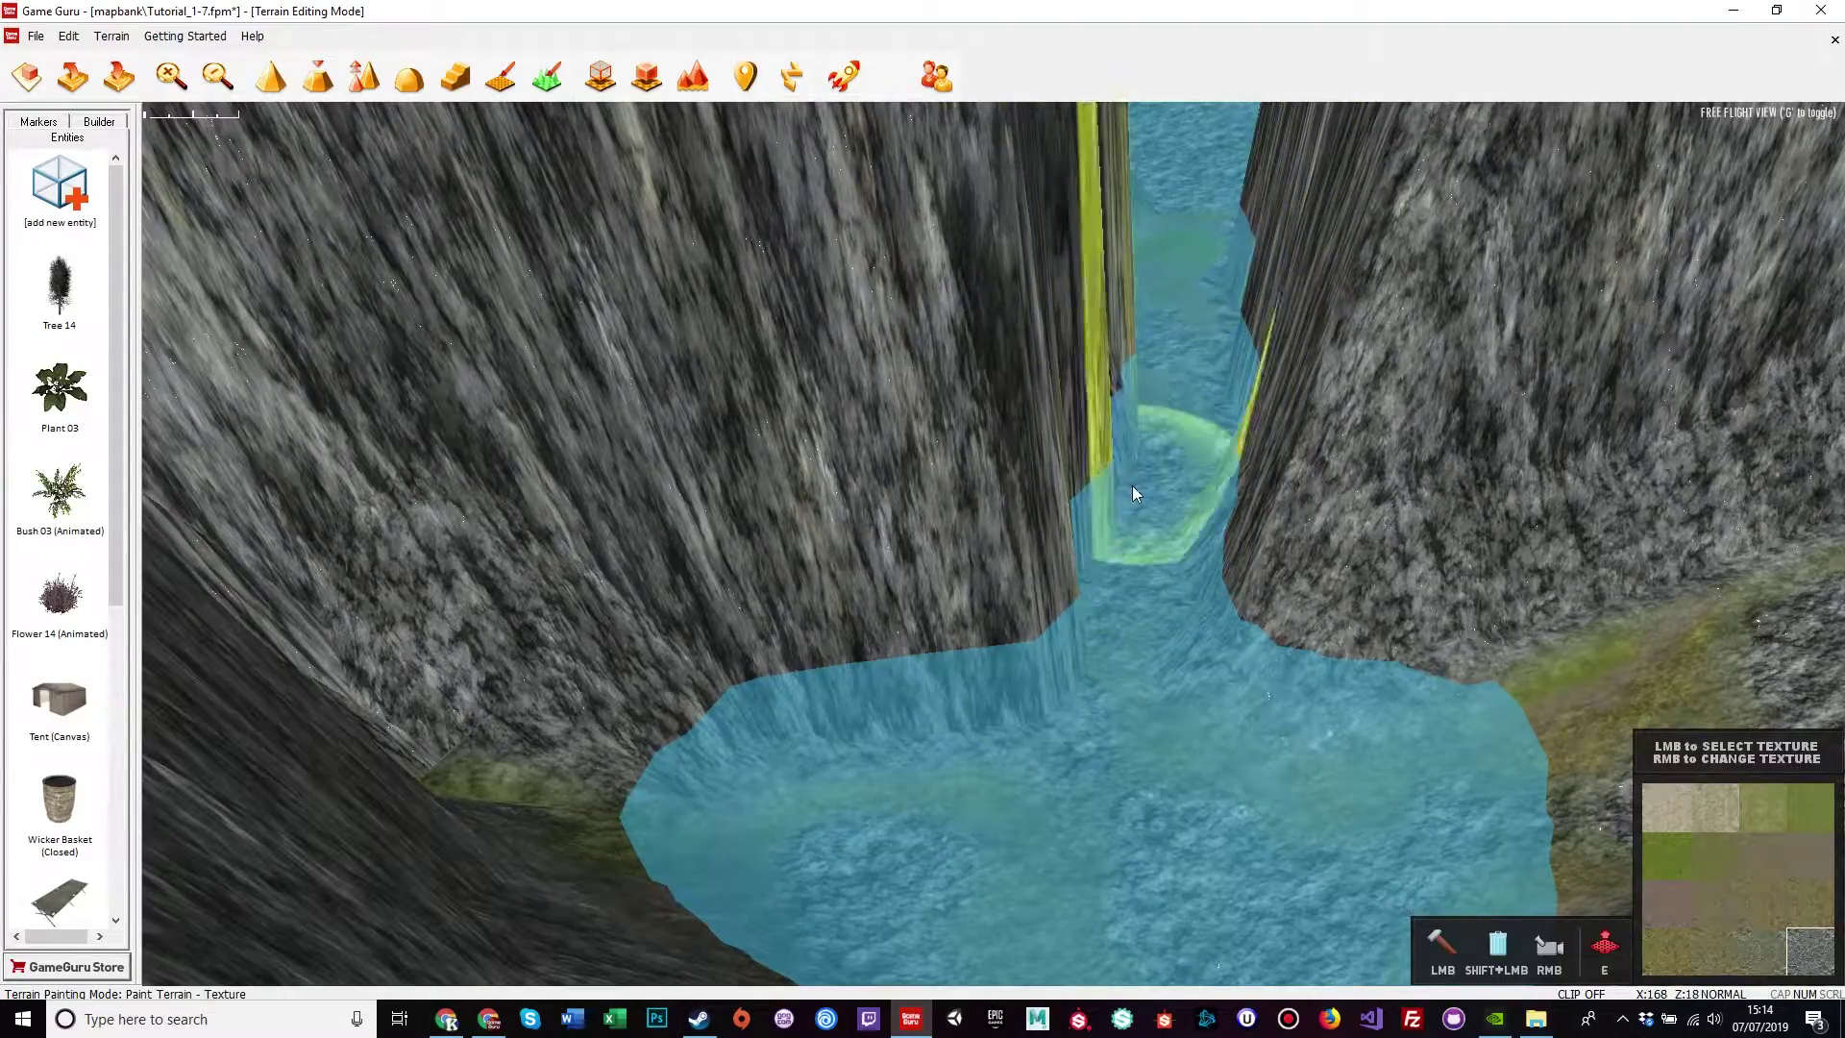
{"action": "mouse_move", "coordinate": [999, 797]}
{"action": "left_mouse_down"}
{"action": "mouse_move", "coordinate": [885, 833]}
{"action": "mouse_move", "coordinate": [1288, 776]}
{"action": "mouse_move", "coordinate": [703, 844]}
{"action": "mouse_move", "coordinate": [948, 806]}
{"action": "left_mouse_up"}
{"action": "key", "text": "d"}
{"action": "mouse_move", "coordinate": [1005, 770]}
{"action": "right_mouse_down"}
{"action": "mouse_move", "coordinate": [946, 768]}
{"action": "mouse_move", "coordinate": [939, 720]}
{"action": "mouse_move", "coordinate": [1053, 732]}
{"action": "mouse_move", "coordinate": [961, 754]}
{"action": "mouse_move", "coordinate": [1028, 728]}
{"action": "mouse_move", "coordinate": [1053, 598]}
{"action": "mouse_move", "coordinate": [1040, 726]}
{"action": "mouse_move", "coordinate": [1119, 772]}
{"action": "mouse_move", "coordinate": [1099, 778]}
{"action": "right_mouse_up"}
{"action": "key", "text": "a"}
{"action": "key", "text": "a"}
{"action": "key", "text": "d"}
{"action": "key", "text": "w"}
{"action": "key", "text": "s"}
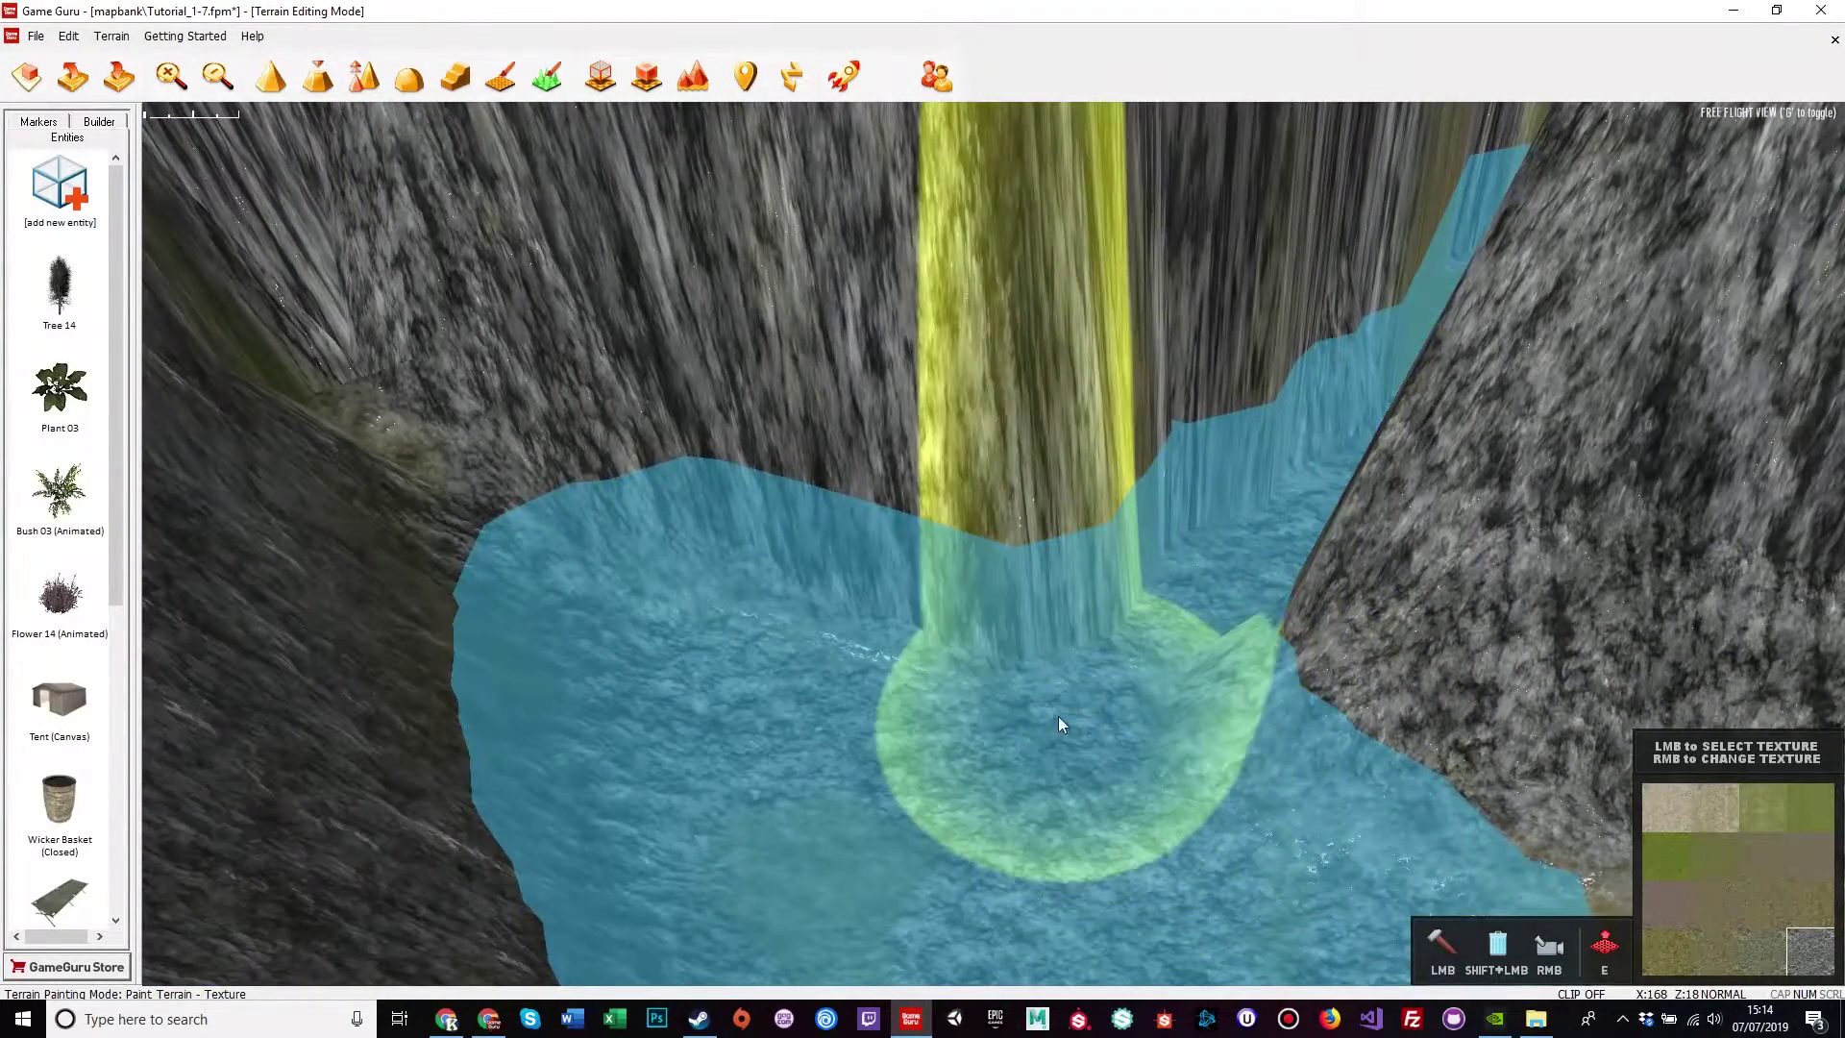
Inspect the textured pool and channel from several angles in free flight view
{"action": "mouse_move", "coordinate": [1094, 632]}
{"action": "right_mouse_down"}
{"action": "mouse_move", "coordinate": [1022, 625]}
{"action": "mouse_move", "coordinate": [1143, 586]}
{"action": "mouse_move", "coordinate": [1167, 538]}
{"action": "right_mouse_up"}
{"action": "key", "text": "w"}
{"action": "key", "text": "d"}
{"action": "right_click_drag", "start_coordinate": [1145, 688], "coordinate": [1284, 758]}
{"action": "mouse_move", "coordinate": [1198, 799]}
{"action": "right_mouse_down"}
{"action": "mouse_move", "coordinate": [1187, 923]}
{"action": "mouse_move", "coordinate": [1042, 922]}
{"action": "mouse_move", "coordinate": [999, 939]}
{"action": "mouse_move", "coordinate": [1008, 966]}
{"action": "mouse_move", "coordinate": [966, 884]}
{"action": "right_mouse_up"}
{"action": "key", "text": "d"}
{"action": "key", "text": "s"}
{"action": "key", "text": "s"}
{"action": "key", "text": "w"}
Review the basin, the channel and both bodies of water in top-down view
{"action": "key", "text": "g"}
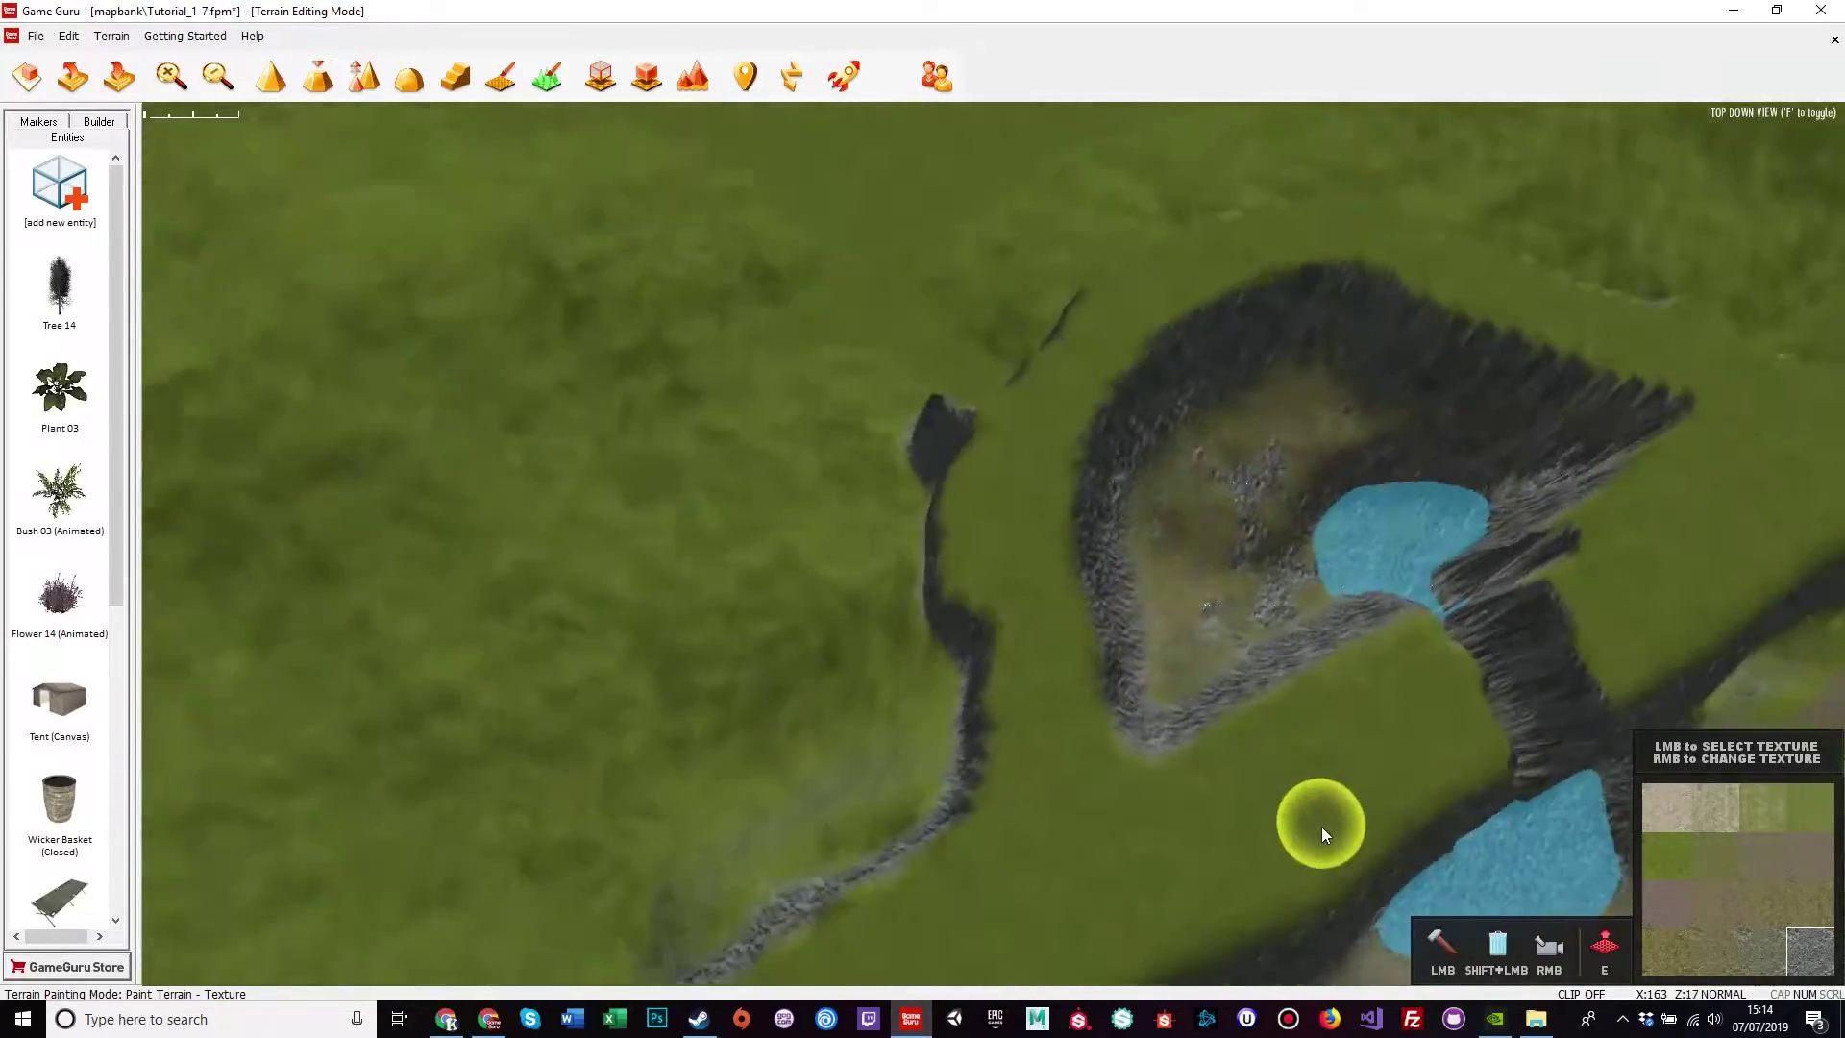
{"action": "key", "text": "d"}
{"action": "key", "text": "s"}
{"action": "key", "text": "a"}
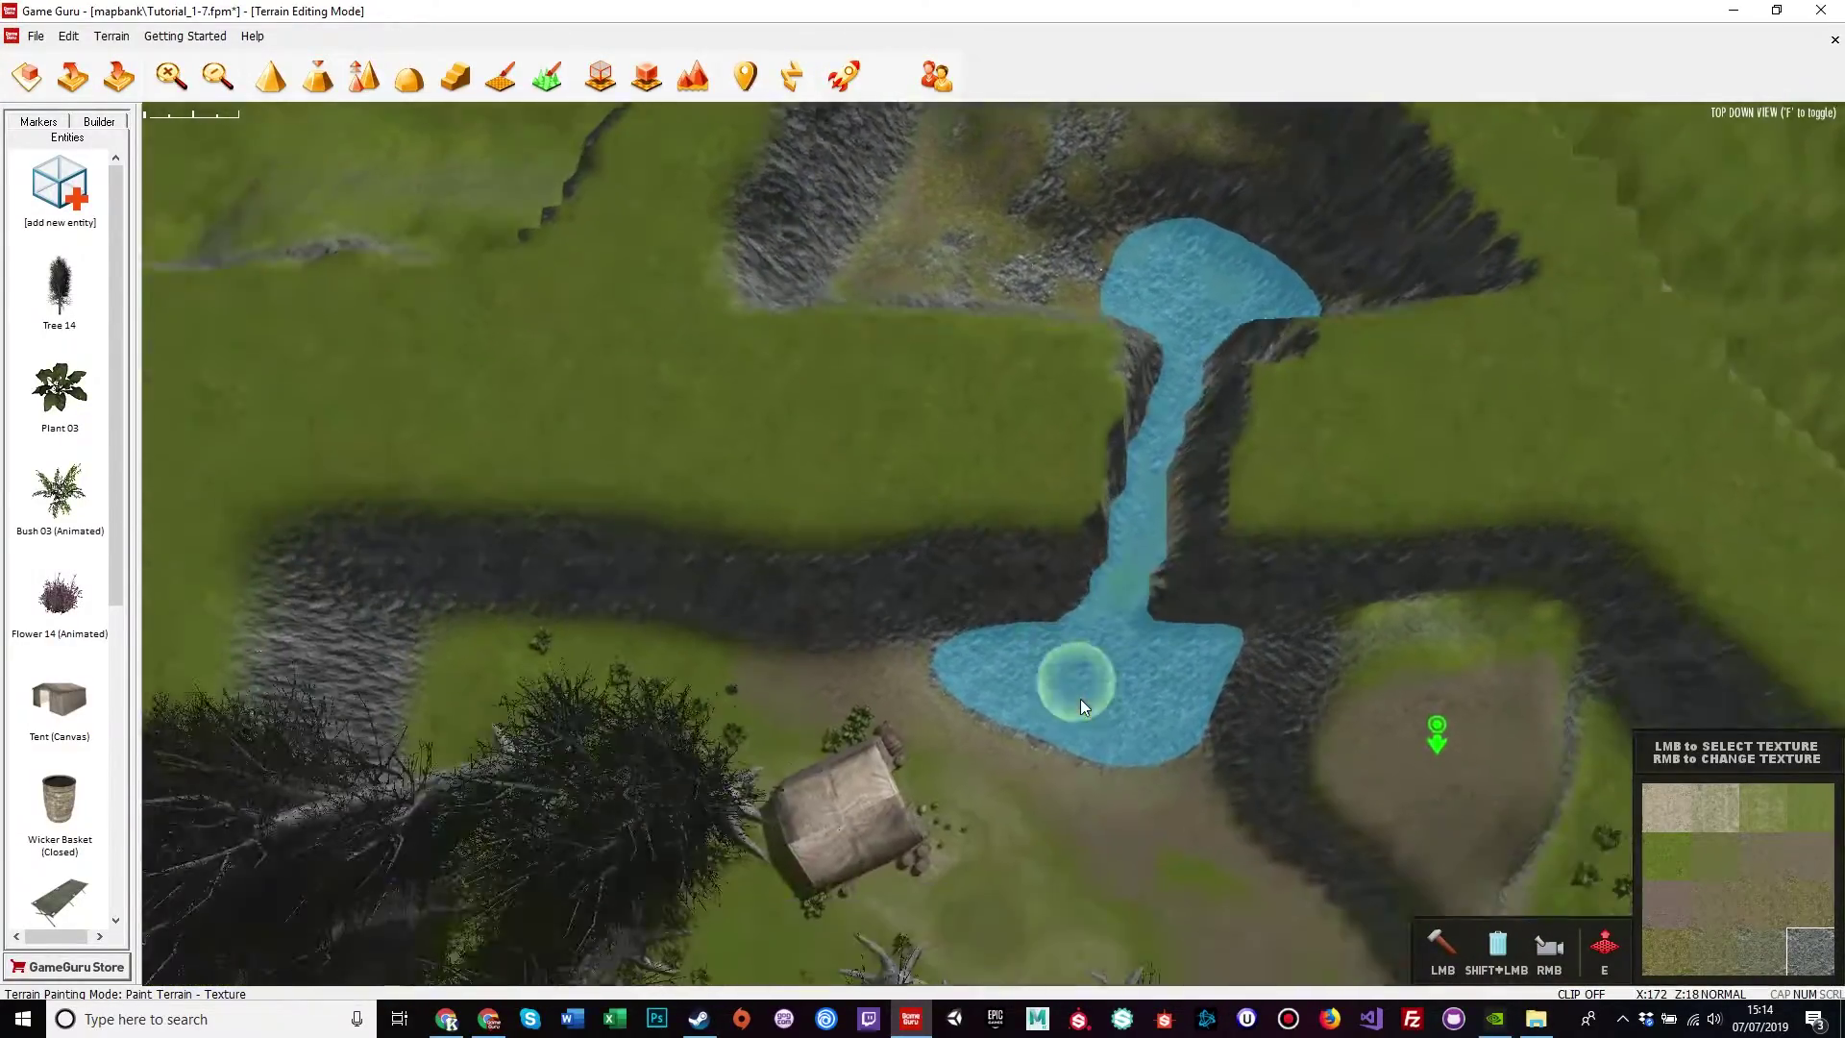
{"action": "key", "text": "w"}
{"action": "key", "text": "w"}
{"action": "key", "text": "Up"}
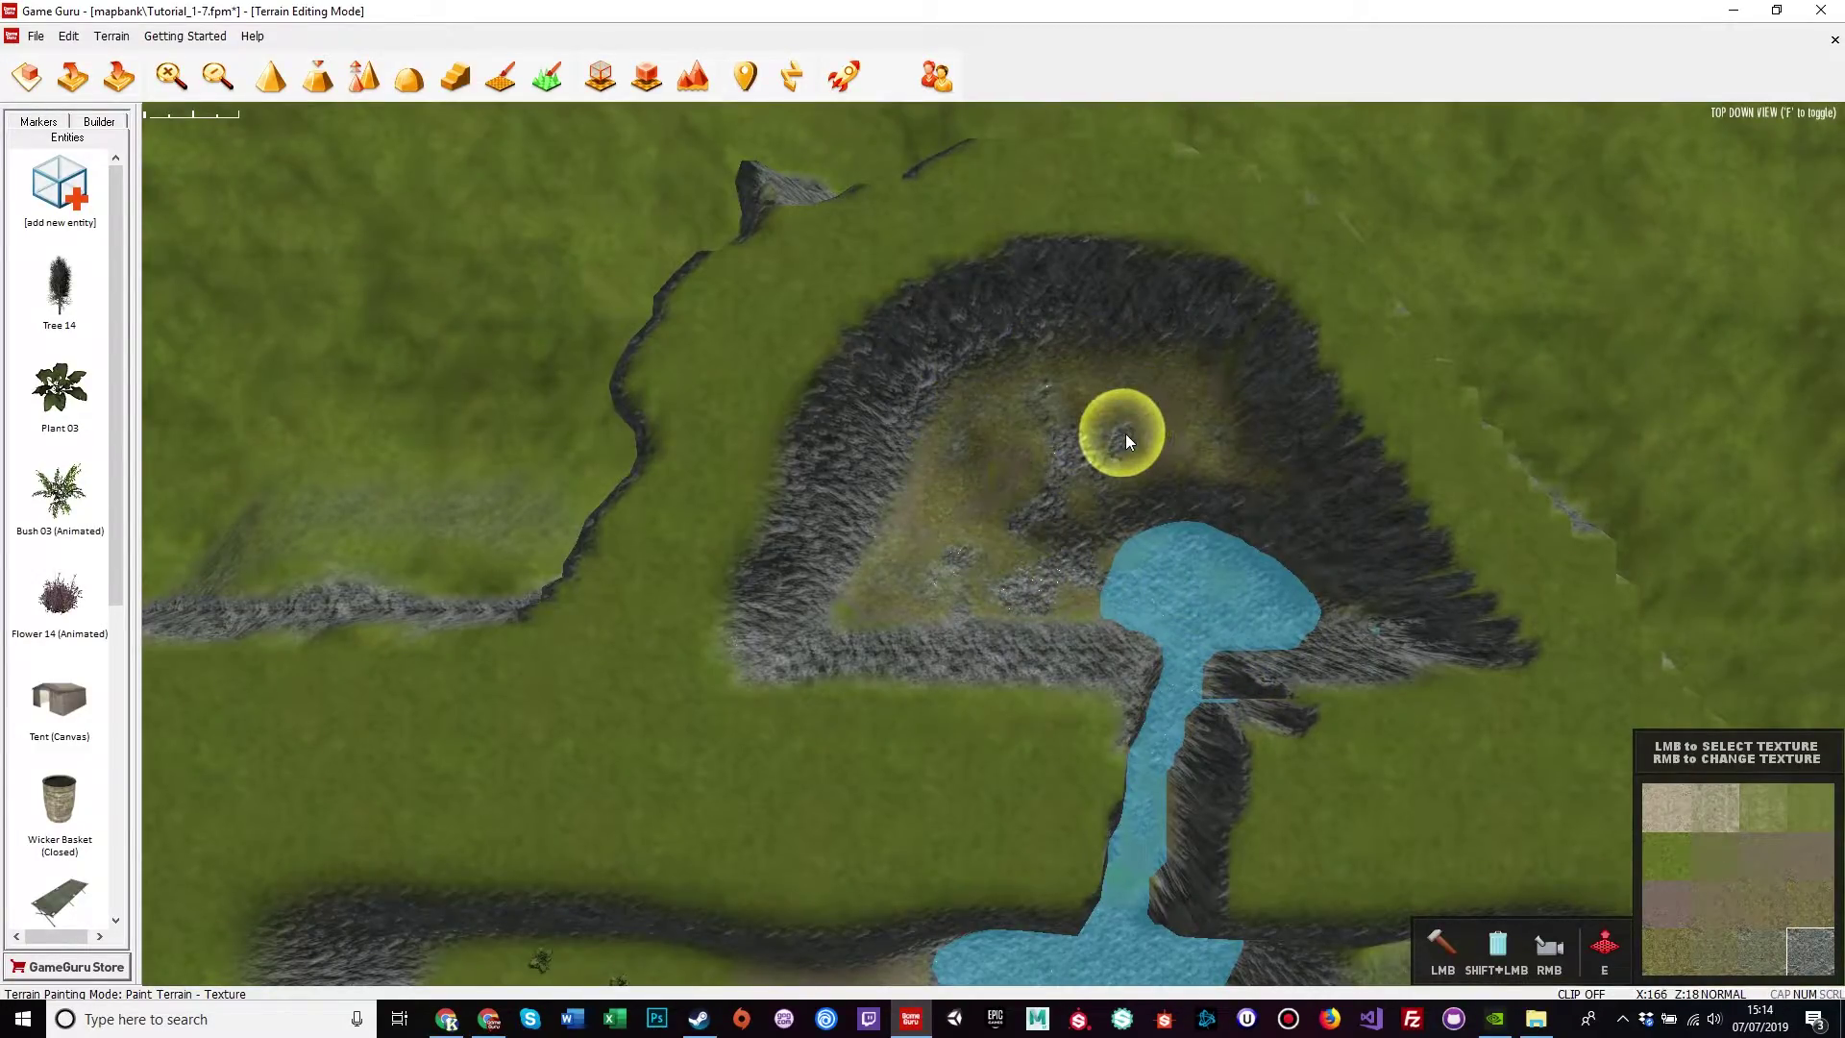
{"action": "key", "text": "w"}
{"action": "key", "text": "s"}
{"action": "key", "text": "d"}
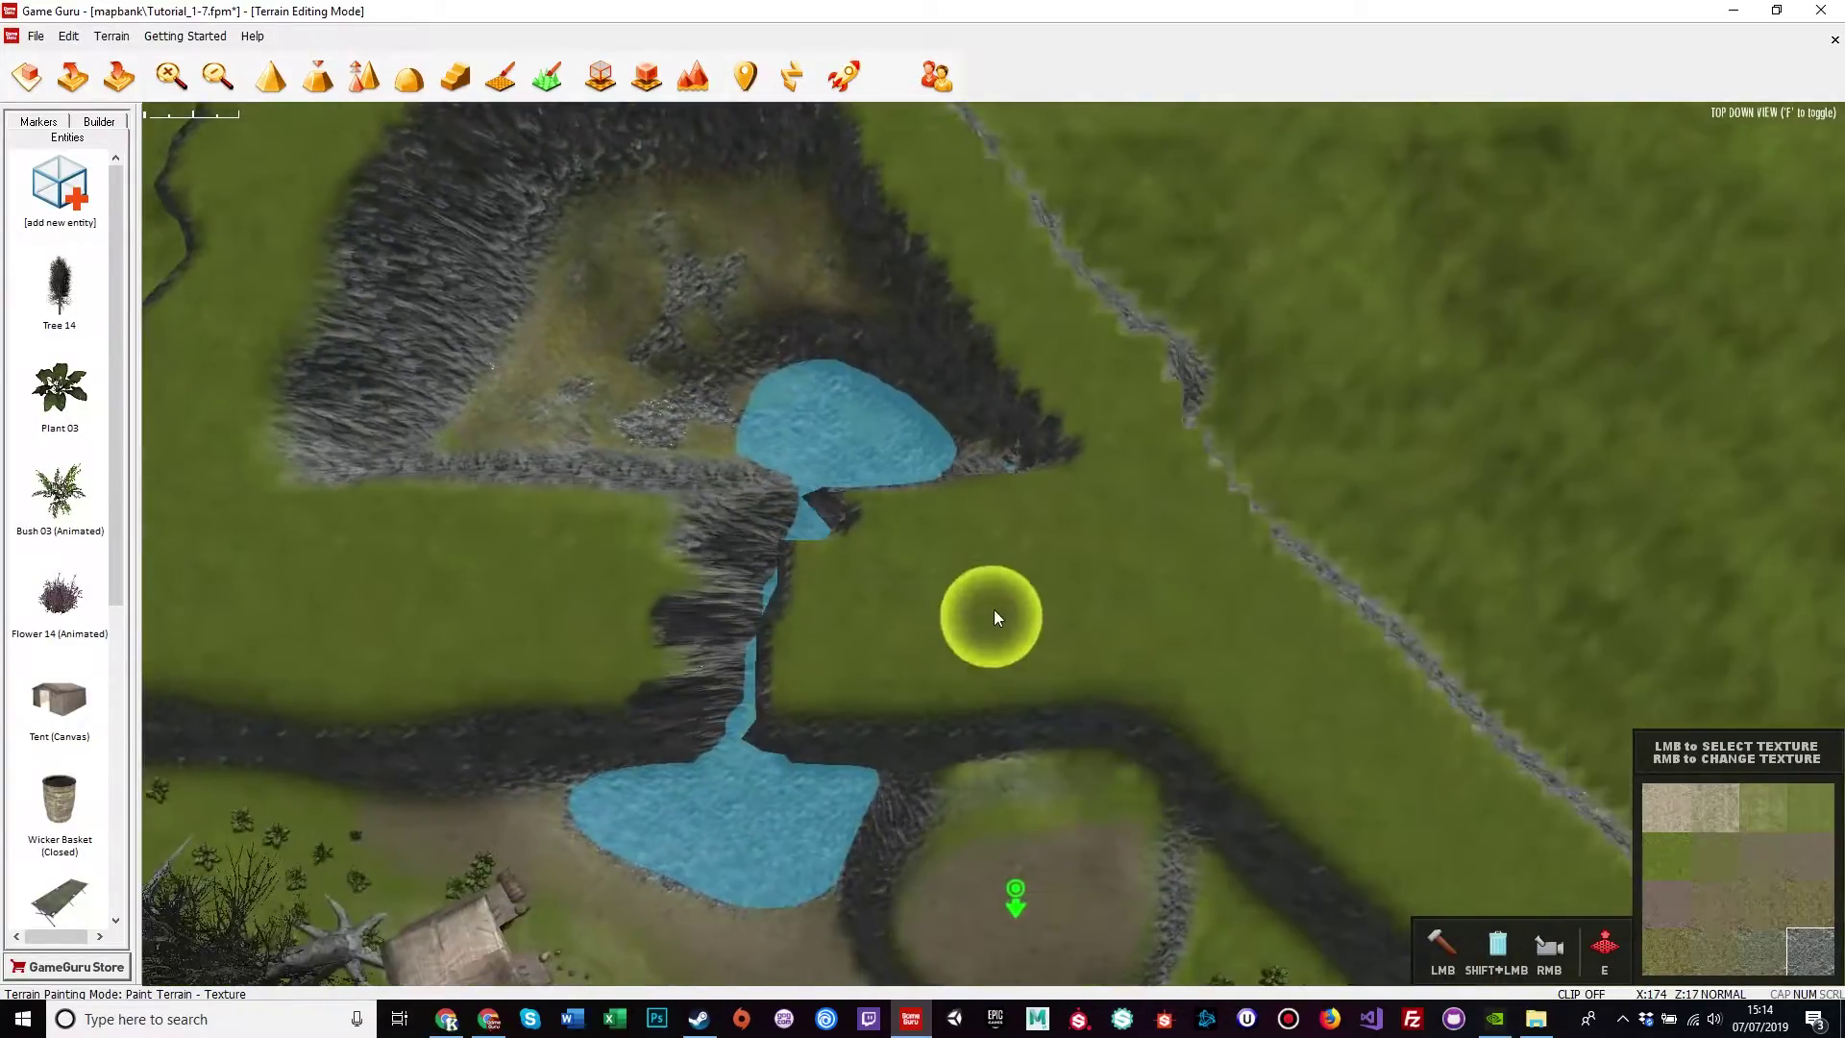
Examine the whole enclosed basin and its channel from an elevated angle in free flight view
{"action": "key", "text": "f"}
{"action": "mouse_move", "coordinate": [991, 616]}
{"action": "right_mouse_down"}
{"action": "mouse_move", "coordinate": [931, 610]}
{"action": "mouse_move", "coordinate": [913, 547]}
{"action": "mouse_move", "coordinate": [855, 523]}
{"action": "mouse_move", "coordinate": [849, 546]}
{"action": "mouse_move", "coordinate": [792, 519]}
{"action": "mouse_move", "coordinate": [776, 540]}
{"action": "mouse_move", "coordinate": [715, 523]}
{"action": "mouse_move", "coordinate": [653, 540]}
{"action": "mouse_move", "coordinate": [673, 509]}
{"action": "mouse_move", "coordinate": [687, 557]}
{"action": "mouse_move", "coordinate": [699, 518]}
{"action": "right_mouse_up"}
{"action": "key", "text": "w"}
{"action": "key", "text": "a"}
{"action": "key", "text": "s"}
{"action": "key", "text": "s"}
{"action": "key", "text": "s"}
{"action": "key", "text": "w"}
{"action": "mouse_move", "coordinate": [1154, 650]}
{"action": "right_mouse_down"}
{"action": "mouse_move", "coordinate": [1151, 588]}
{"action": "mouse_move", "coordinate": [1154, 649]}
{"action": "right_mouse_up"}
{"action": "key", "text": "s"}
Save the level as a new file named Tutorial_1-7-1.fpm in the mapbank folder
{"action": "left_click", "coordinate": [42, 38]}
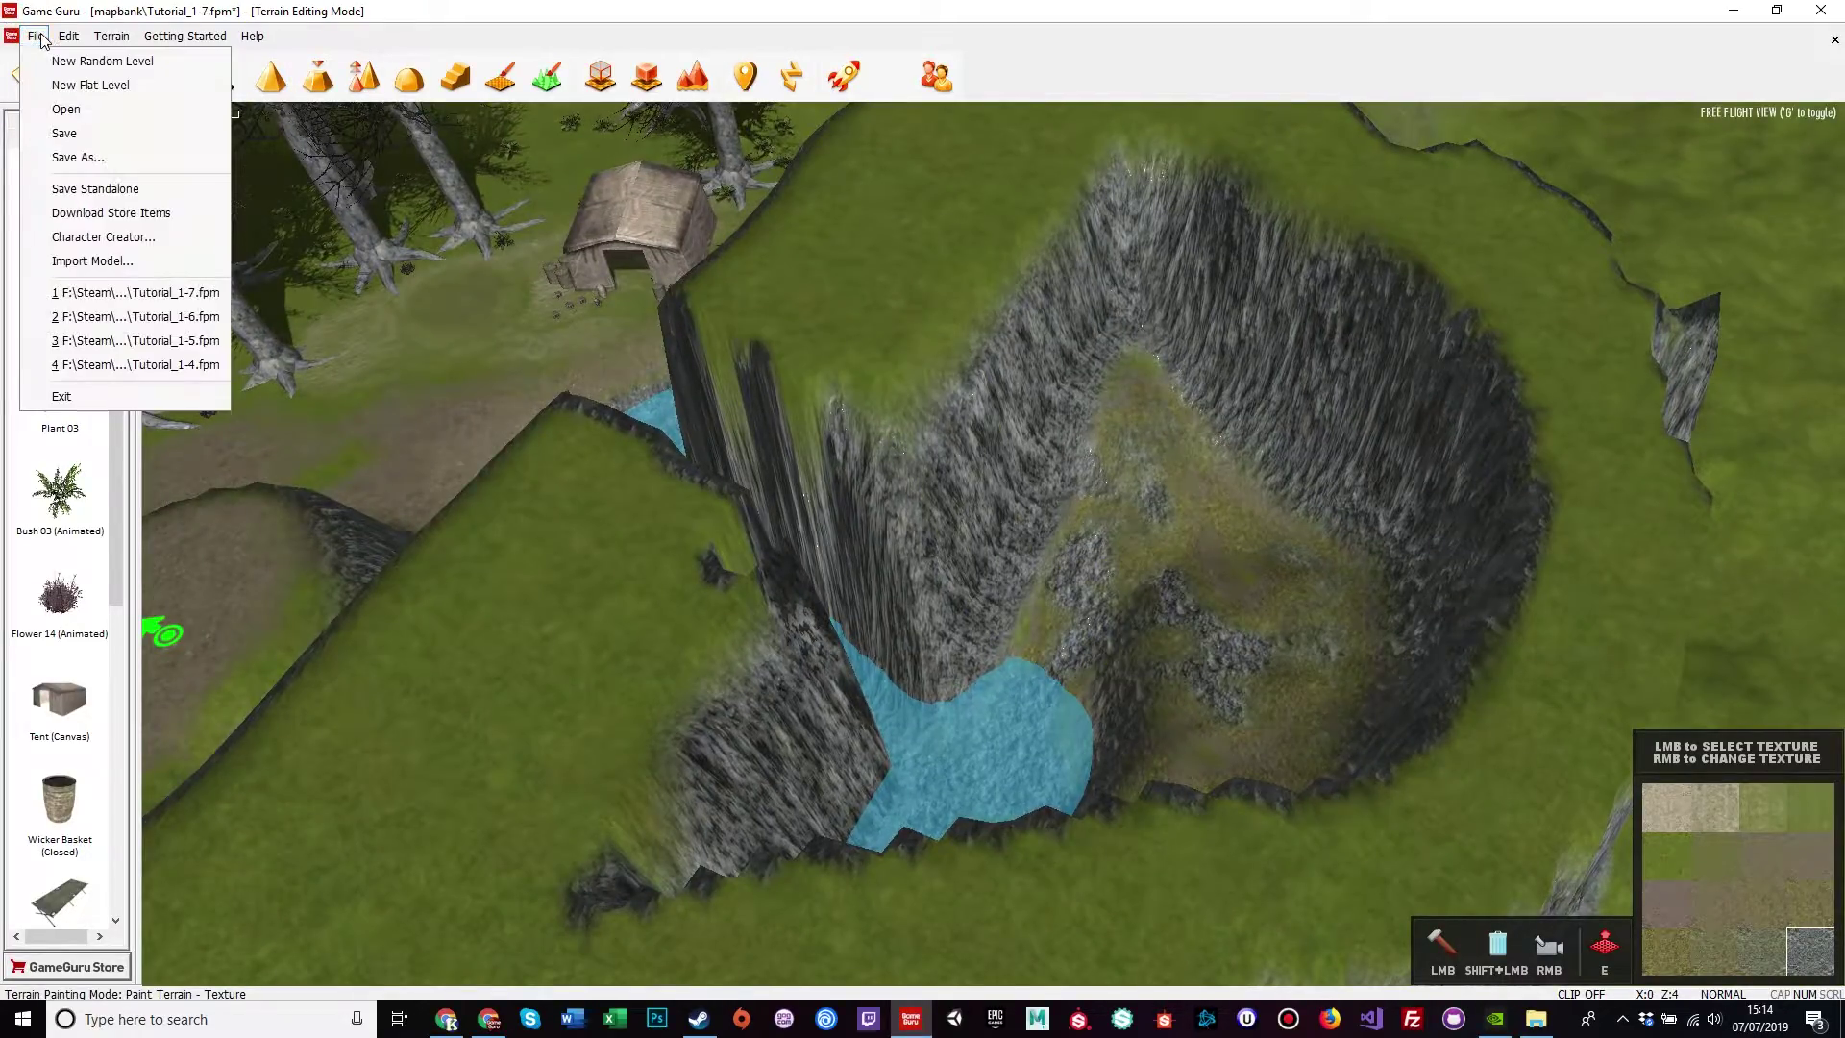
{"action": "left_click", "coordinate": [59, 157]}
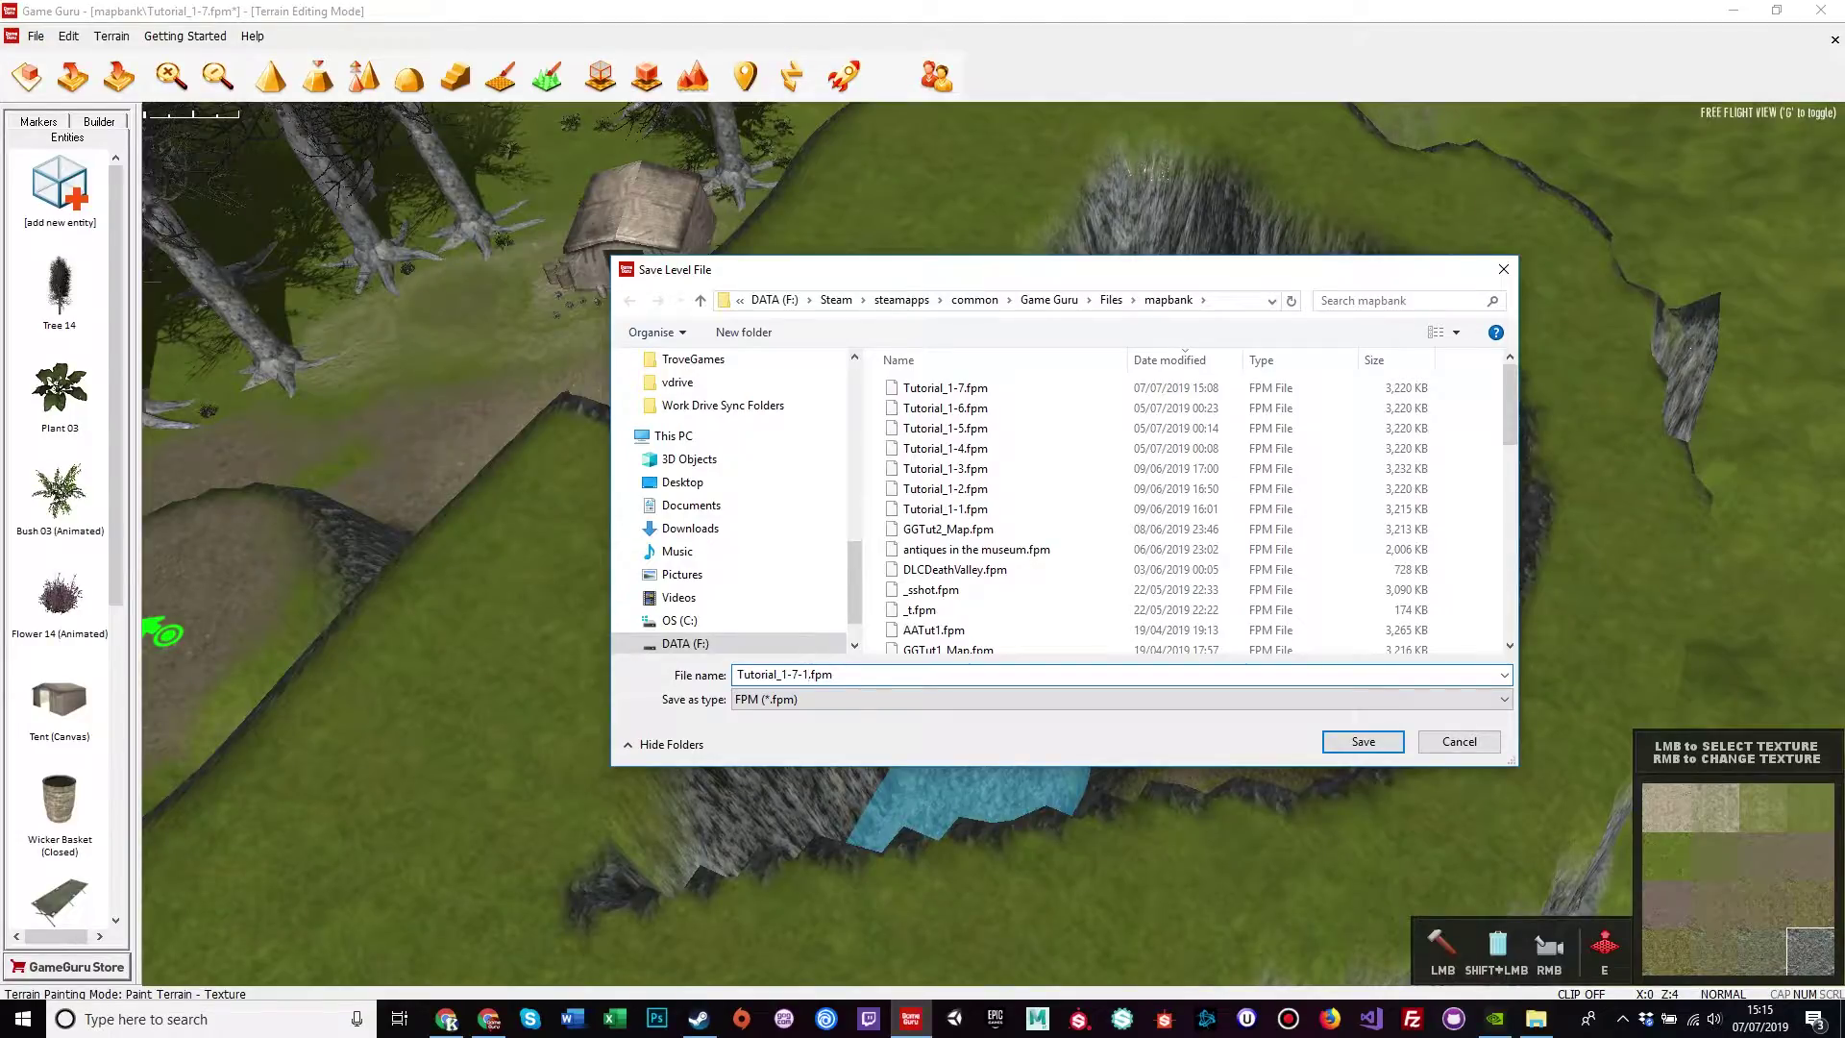
{"action": "key", "text": "Return"}
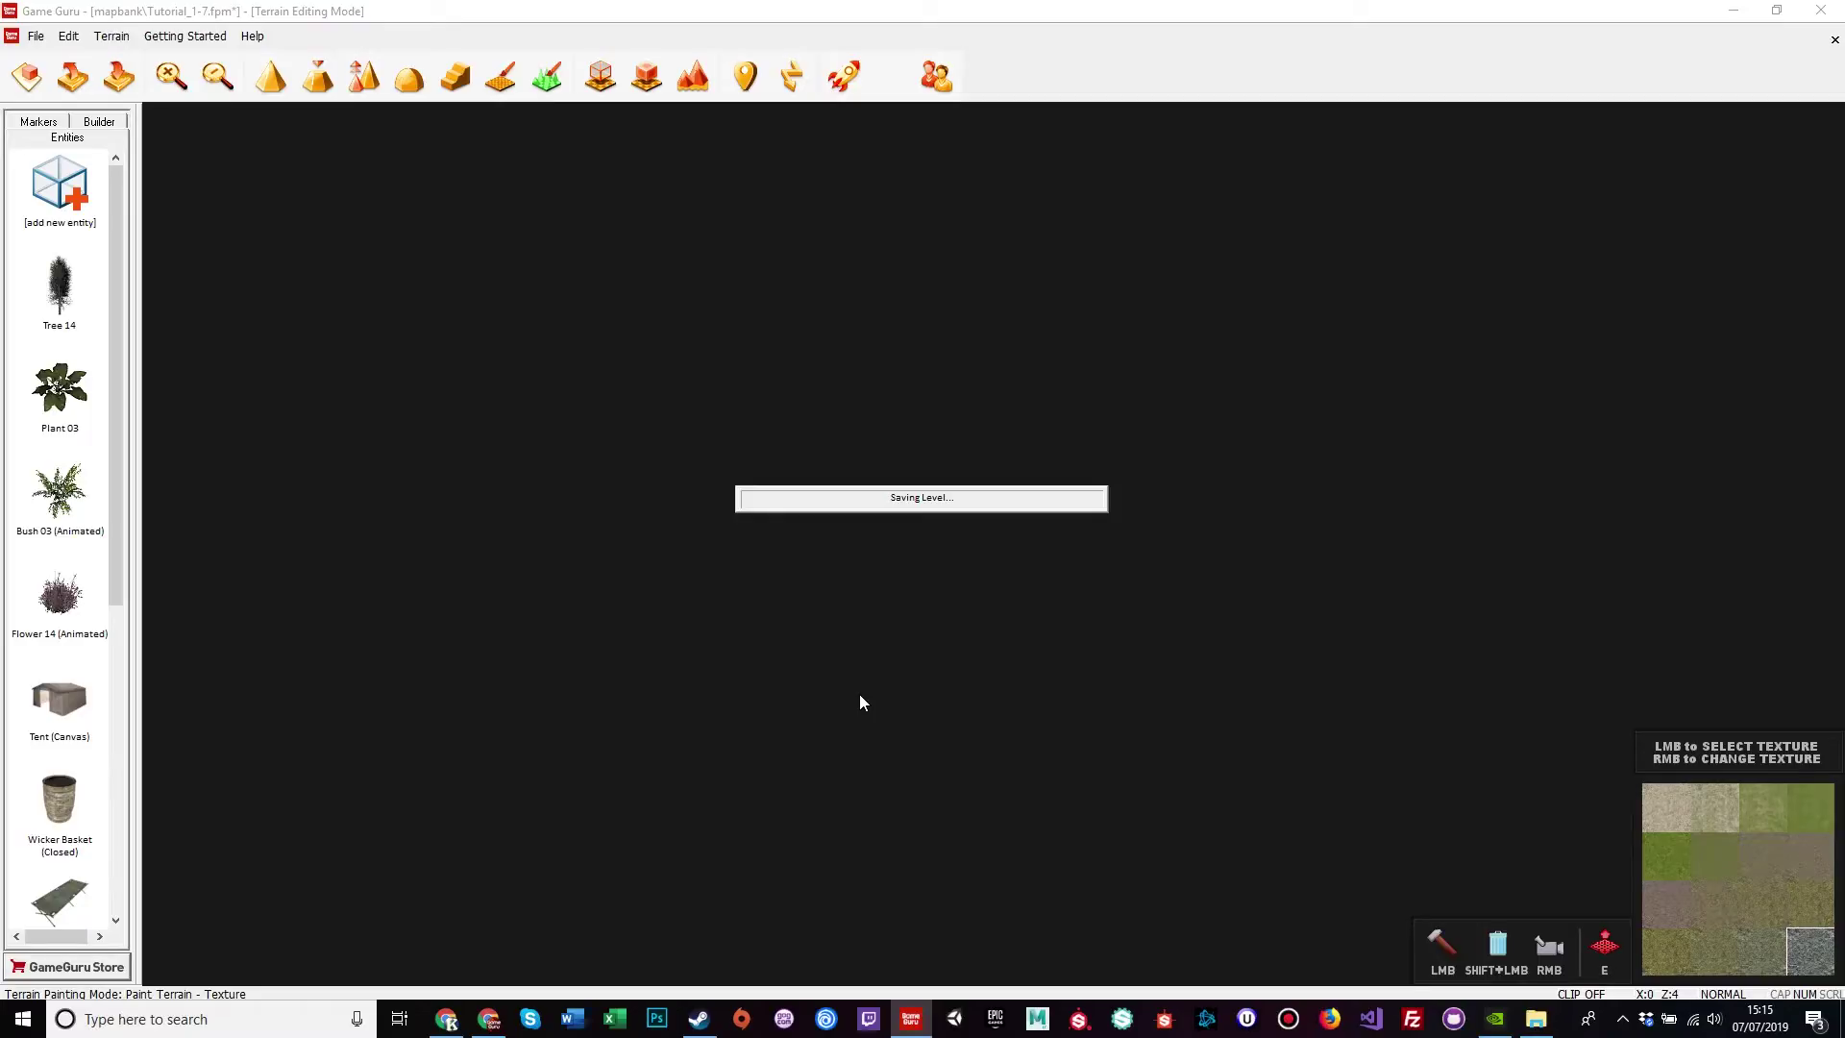